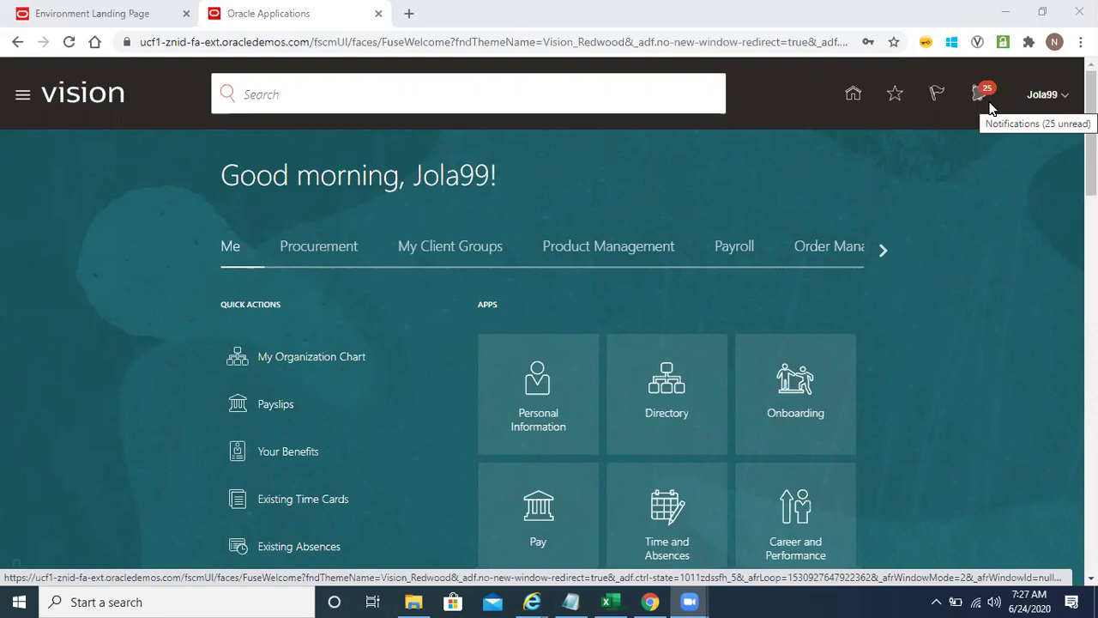
# Close the settings panel and scroll the app groups to show General Accounting's Dashboard, Journals and Period Close
pyautogui.click(1064, 97)
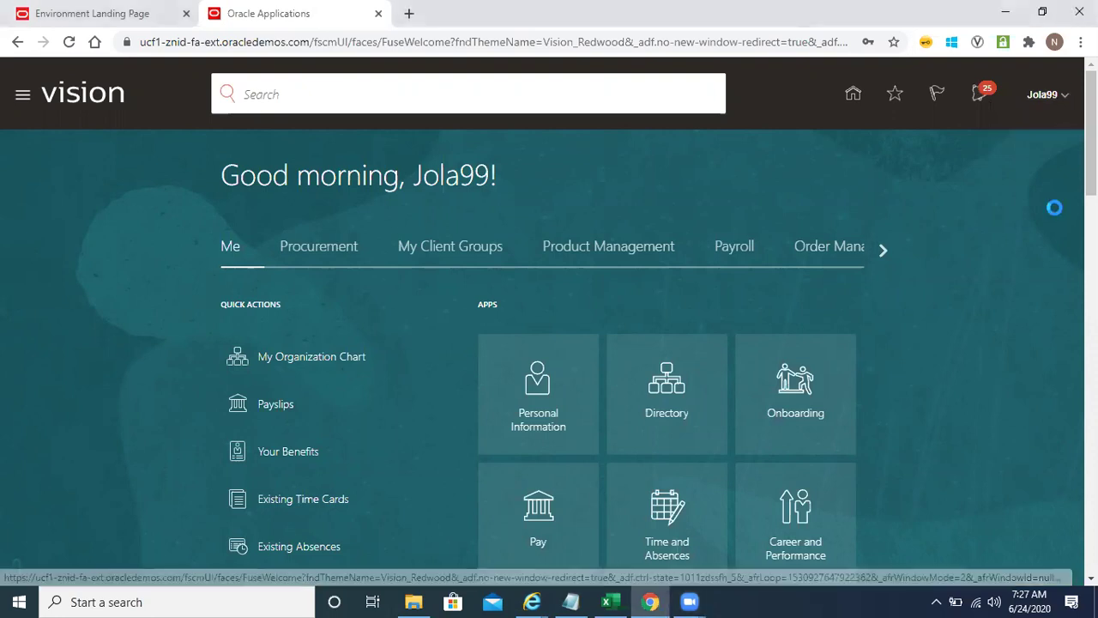
pyautogui.click(624, 186)
pyautogui.click(881, 250)
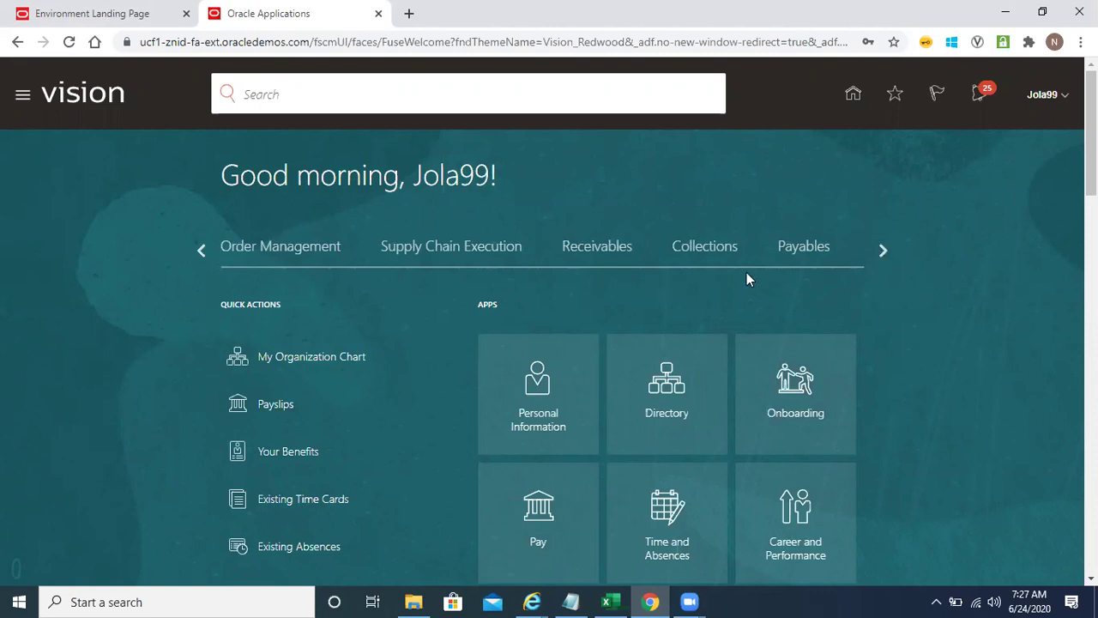
pyautogui.click(880, 253)
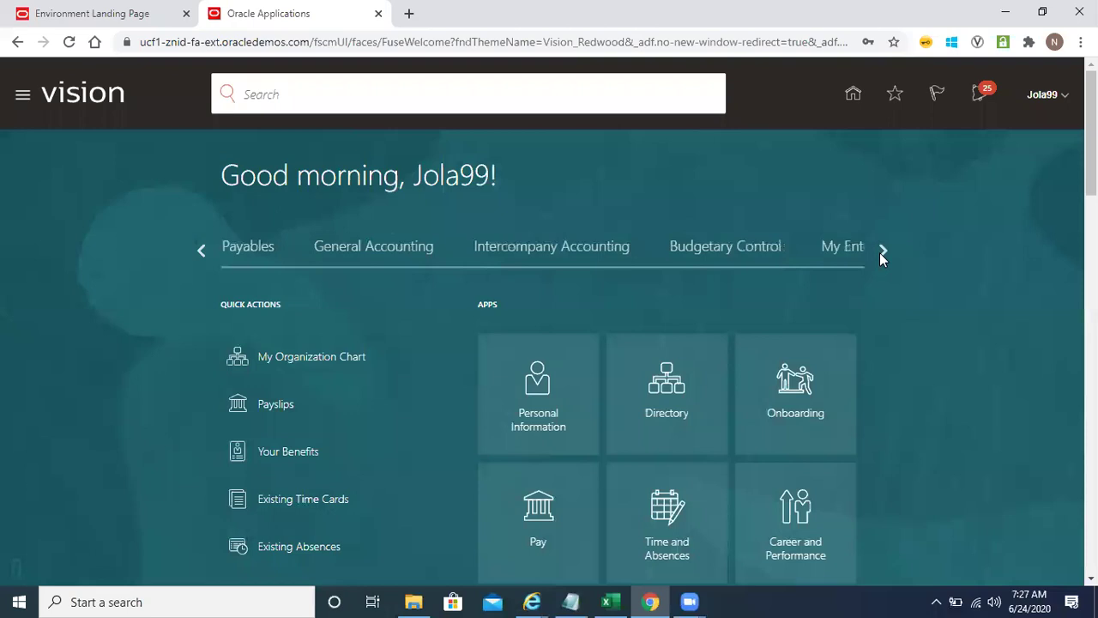
pyautogui.click(406, 256)
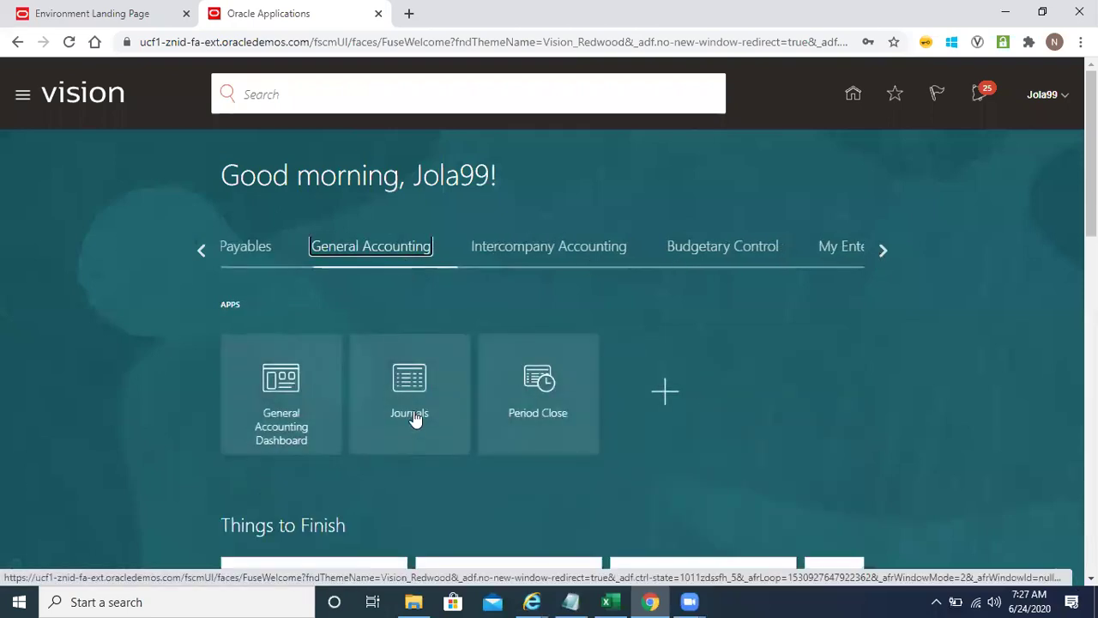
# Go from the Journals tile's task list to Manage Journals, preset to period Jul-20
pyautogui.click(417, 421)
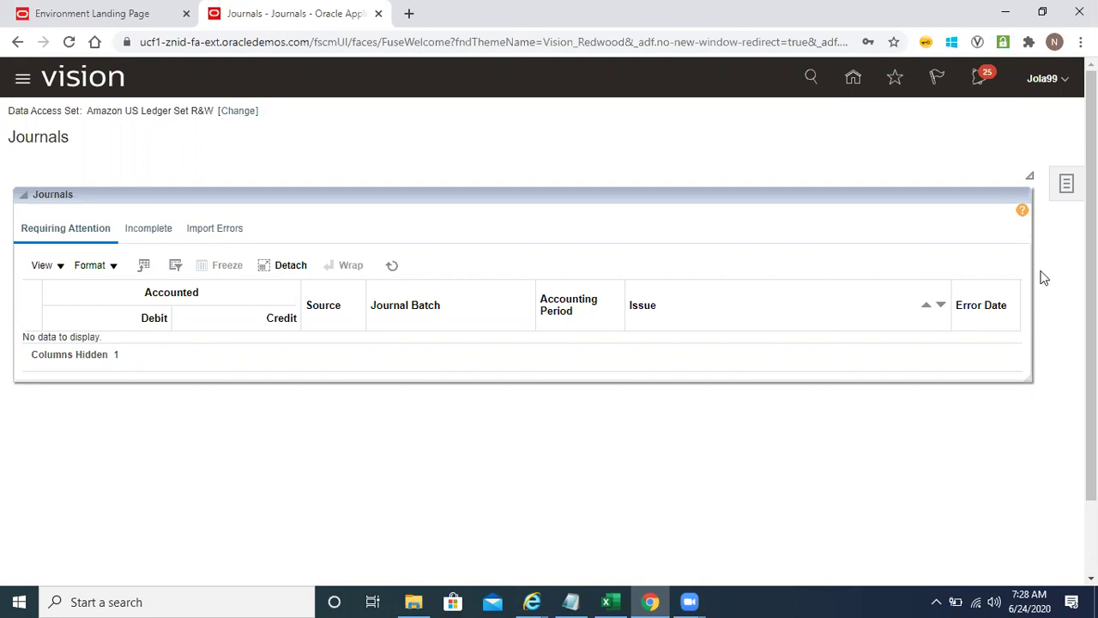
pyautogui.click(1067, 185)
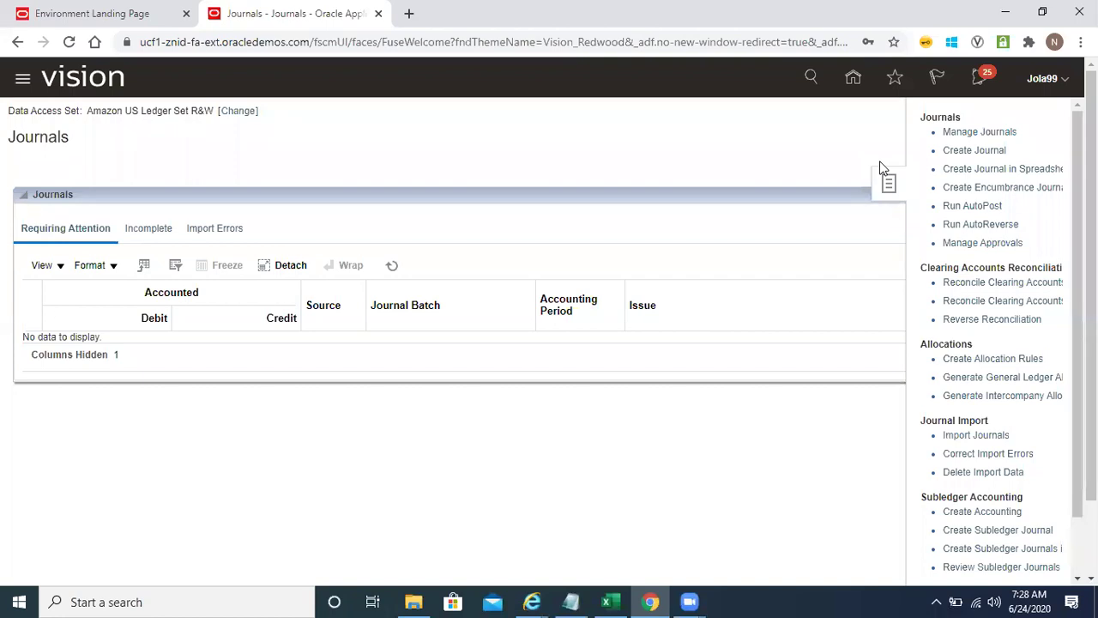
pyautogui.click(984, 132)
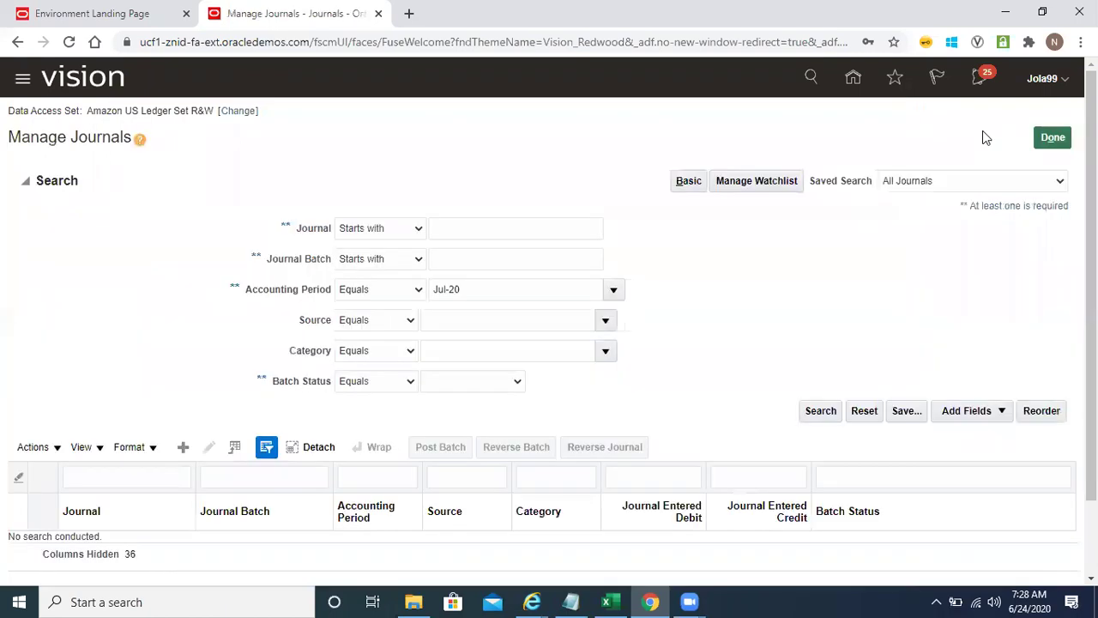
# Search Jul-20 journals for batches named 'Test'
pyautogui.click(478, 262)
pyautogui.write('Test')
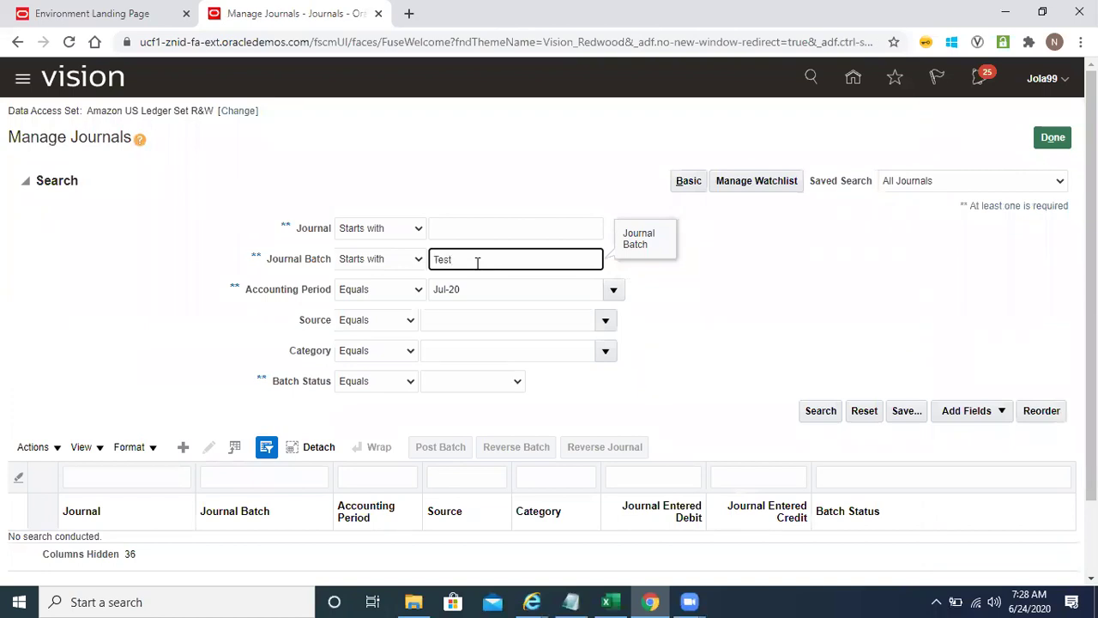
pyautogui.press('Return')
pyautogui.click(811, 415)
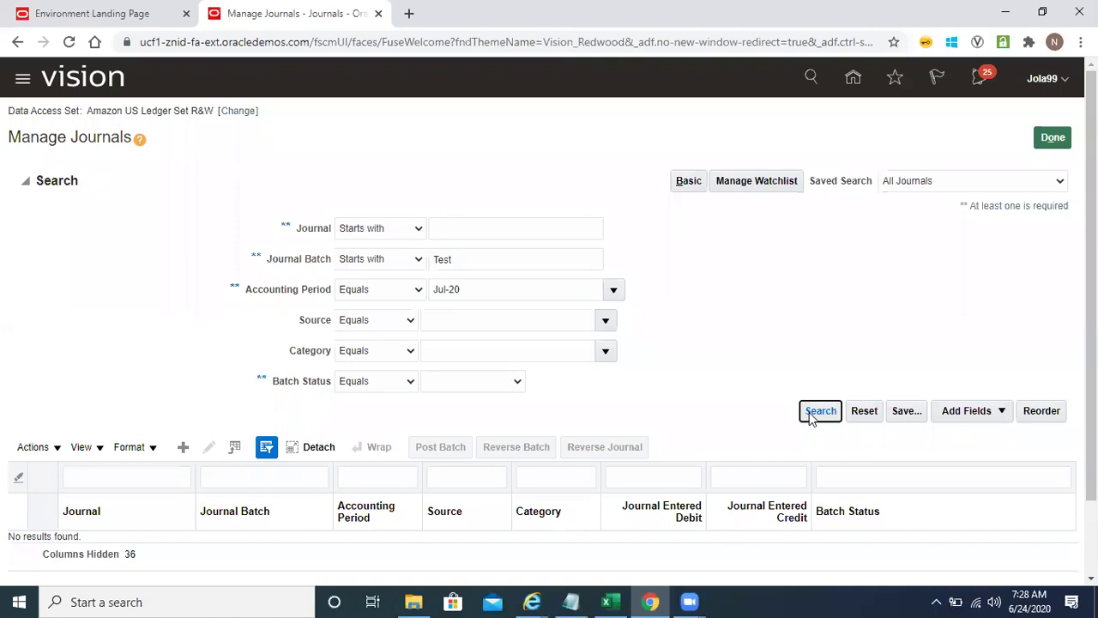
# Clear the batch name and search all Jul-20 journals, which returns no results
pyautogui.click(504, 259)
pyautogui.click(302, 259)
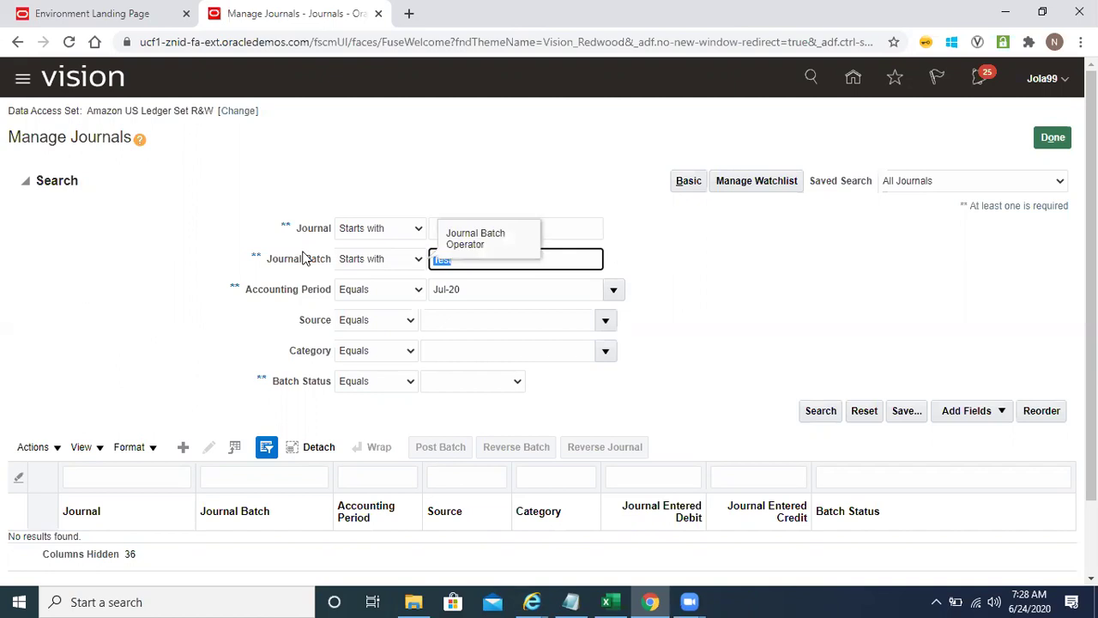
pyautogui.press('BackSpace')
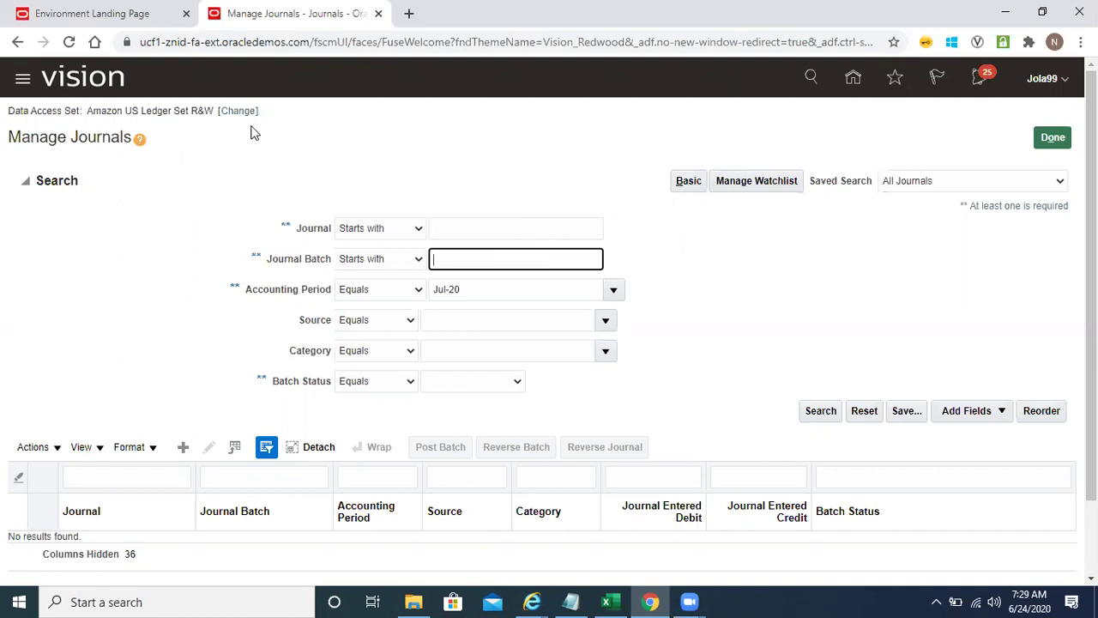
pyautogui.click(820, 413)
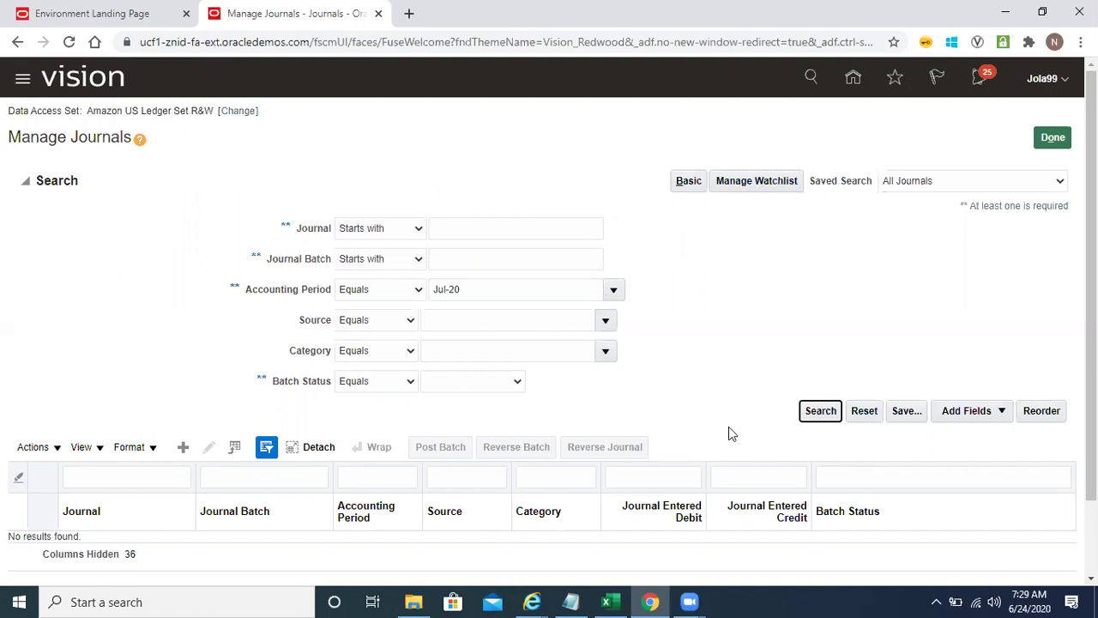
pyautogui.click(239, 112)
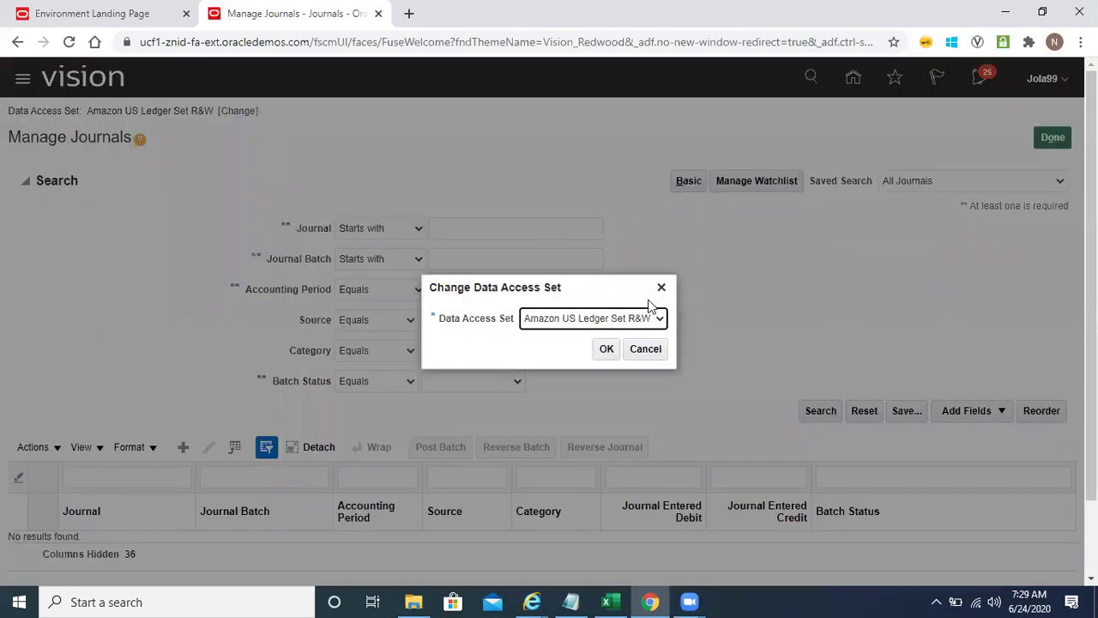
# Change the data access set from Amazon US Ledger Set R&W to Amazon US Primary Ledger
pyautogui.click(651, 319)
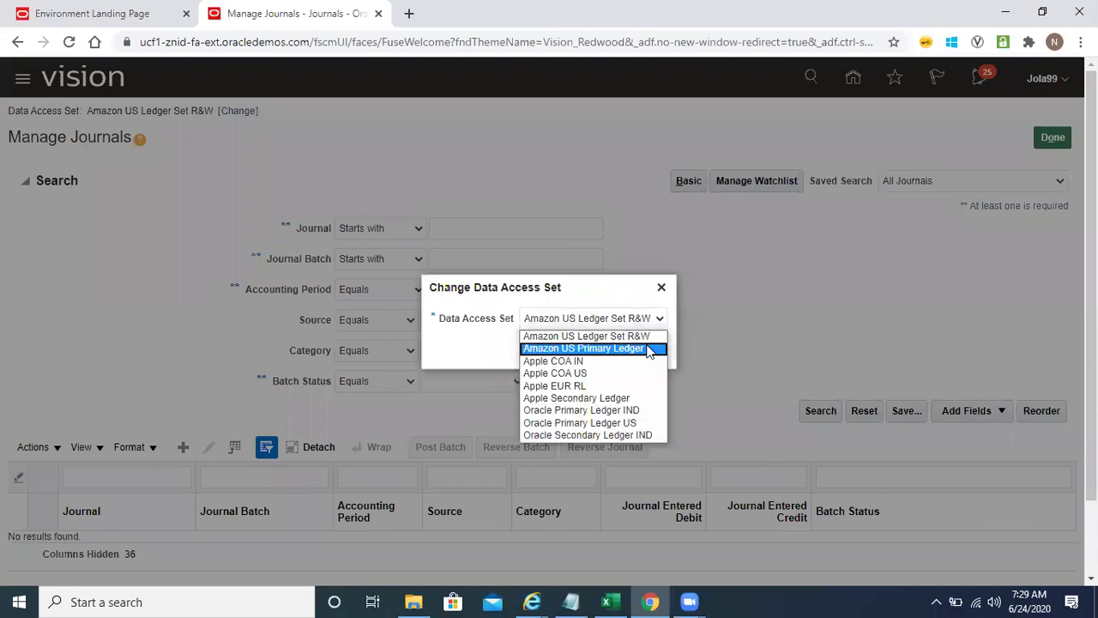
pyautogui.click(650, 349)
pyautogui.click(600, 357)
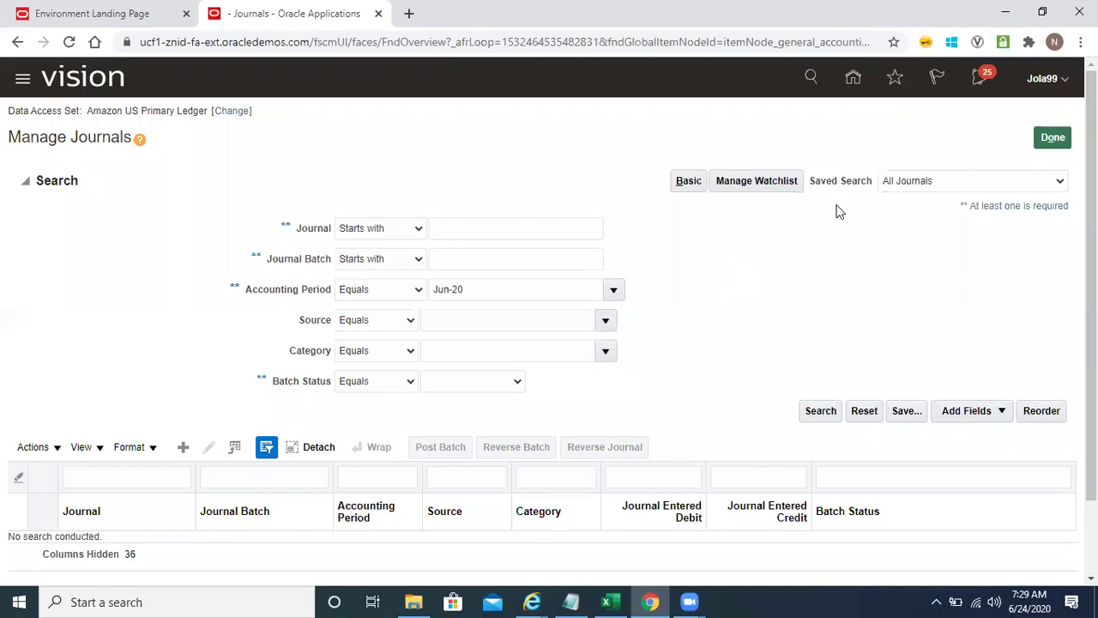
# Search the Jun-20 journals, review Test Journal15 without saving, and browse the posted results
pyautogui.click(821, 411)
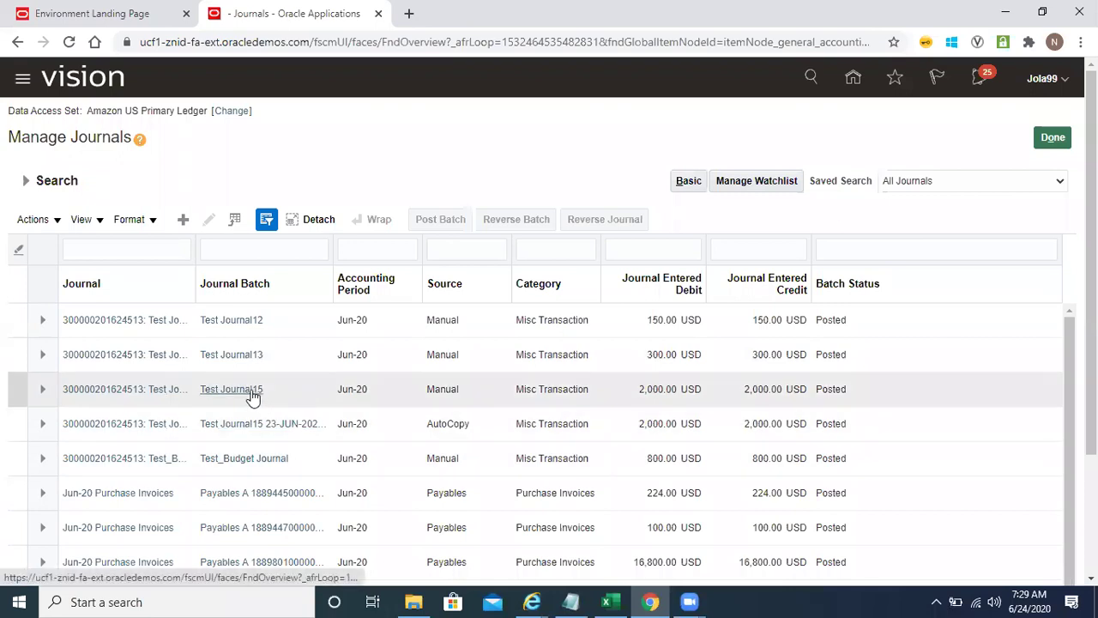
pyautogui.click(253, 390)
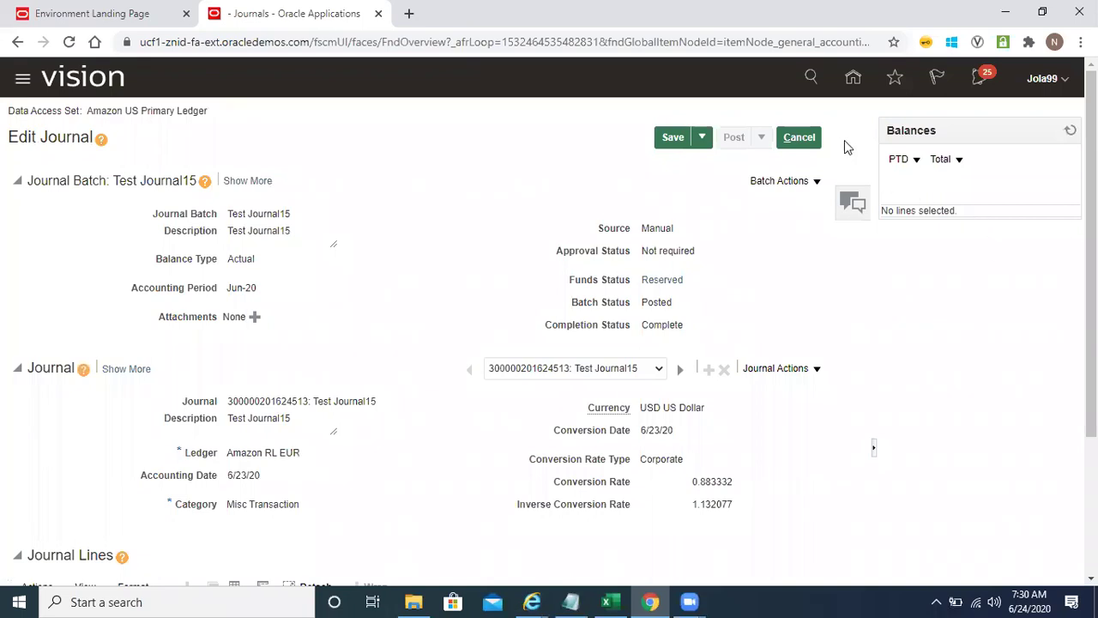
pyautogui.click(816, 139)
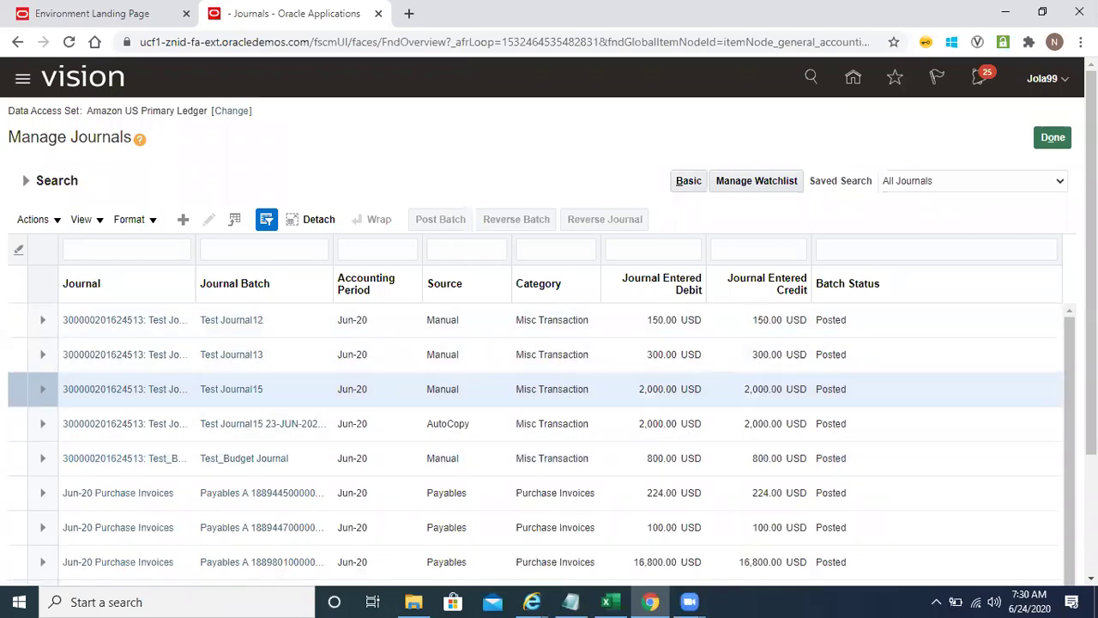
pyautogui.scroll(-2, 530, 449)
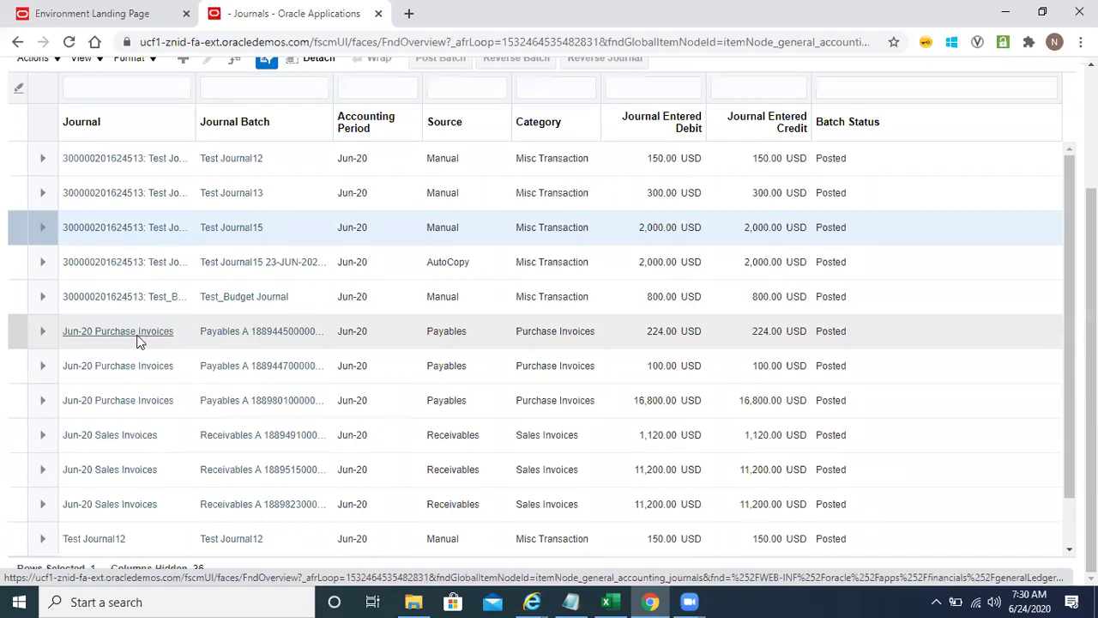
# Copy the posted Test Journal12 batch, prefilled with period Jun-20 and date 6/24/20
pyautogui.click(252, 542)
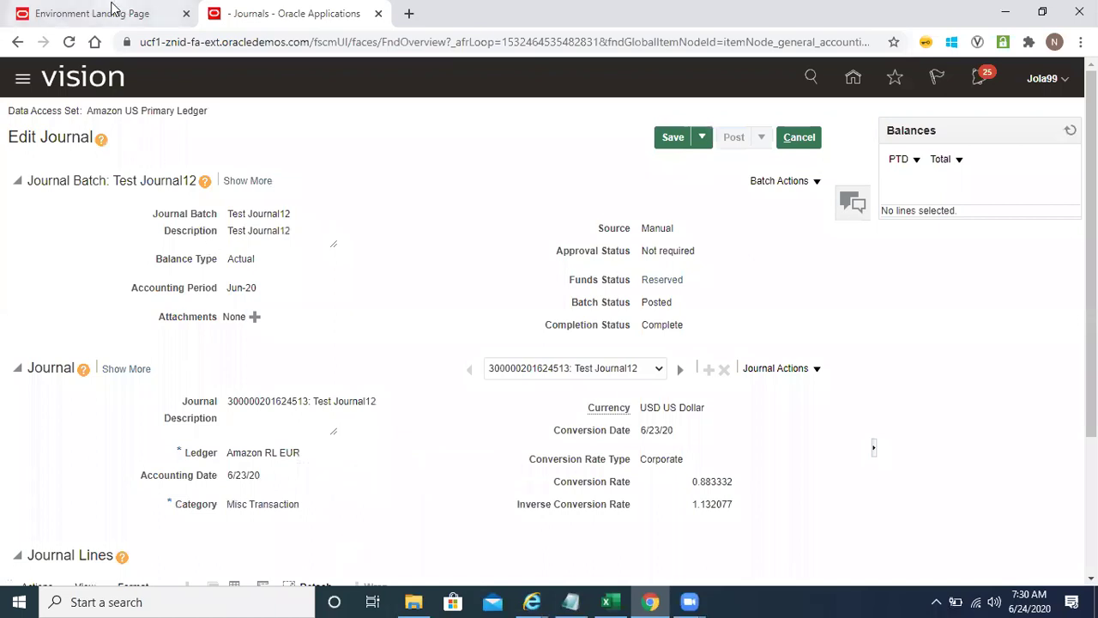
pyautogui.click(817, 190)
pyautogui.click(813, 215)
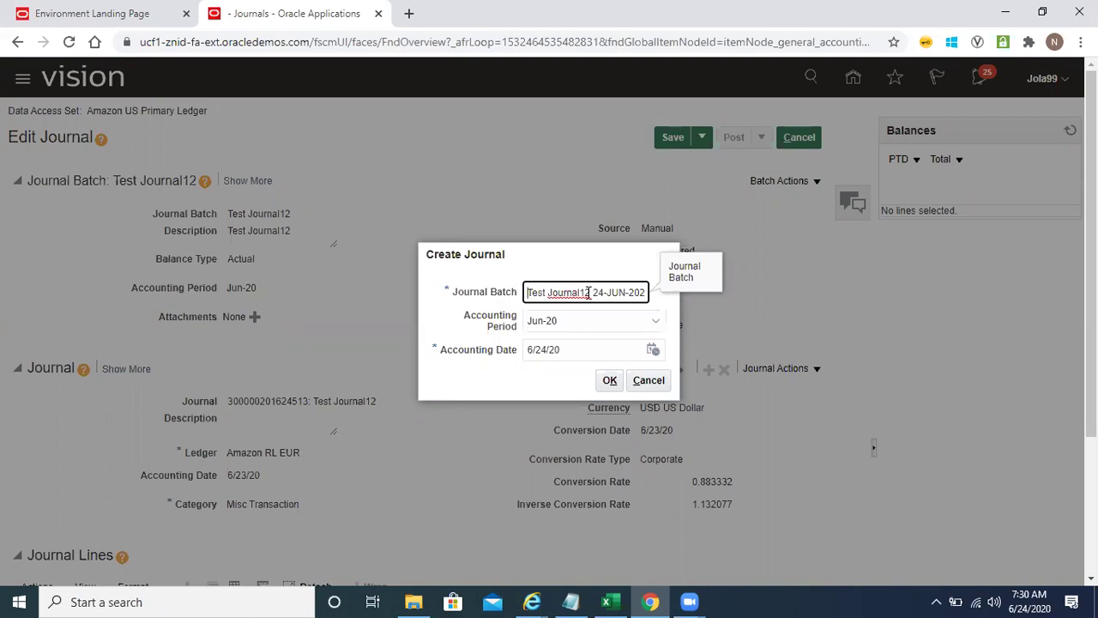
# Name the copied batch Test Journal111 and create it for Jun-20, dated 6/24/20
pyautogui.moveTo(589, 293); pyautogui.dragTo(728, 294)
pyautogui.press('BackSpace')
pyautogui.write('11')
pyautogui.press('Tab')
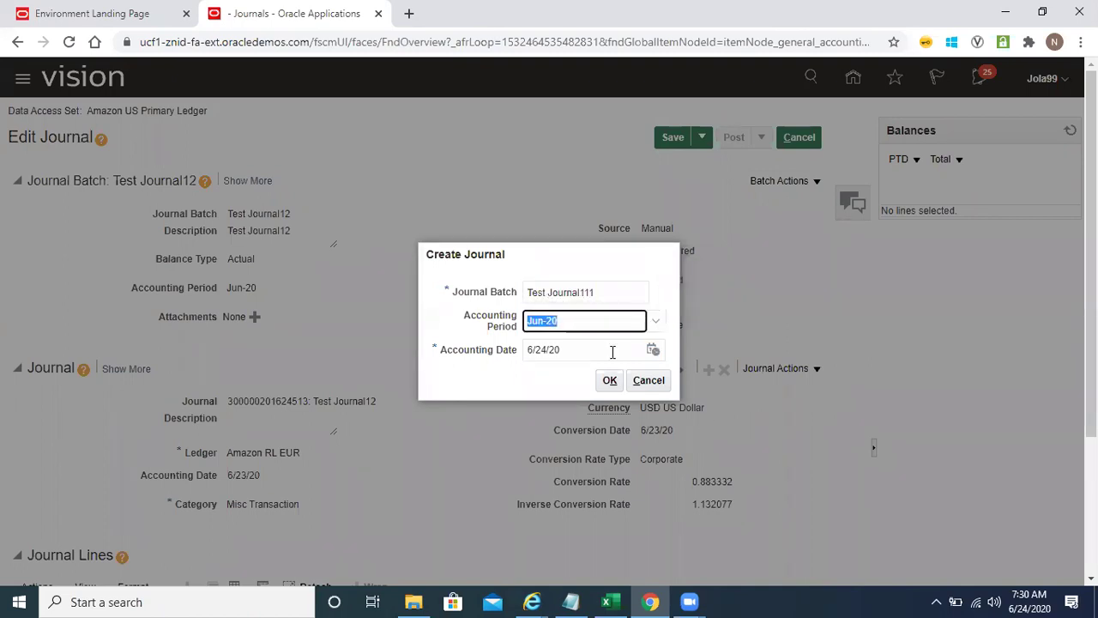
pyautogui.click(610, 383)
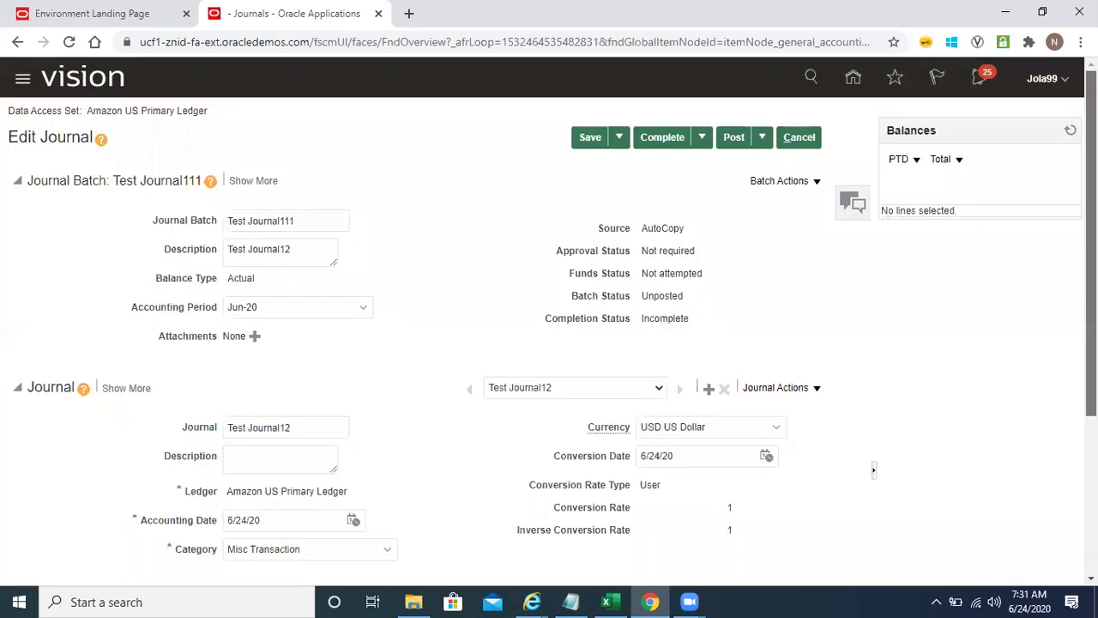
pyautogui.scroll(-3, 542, 388)
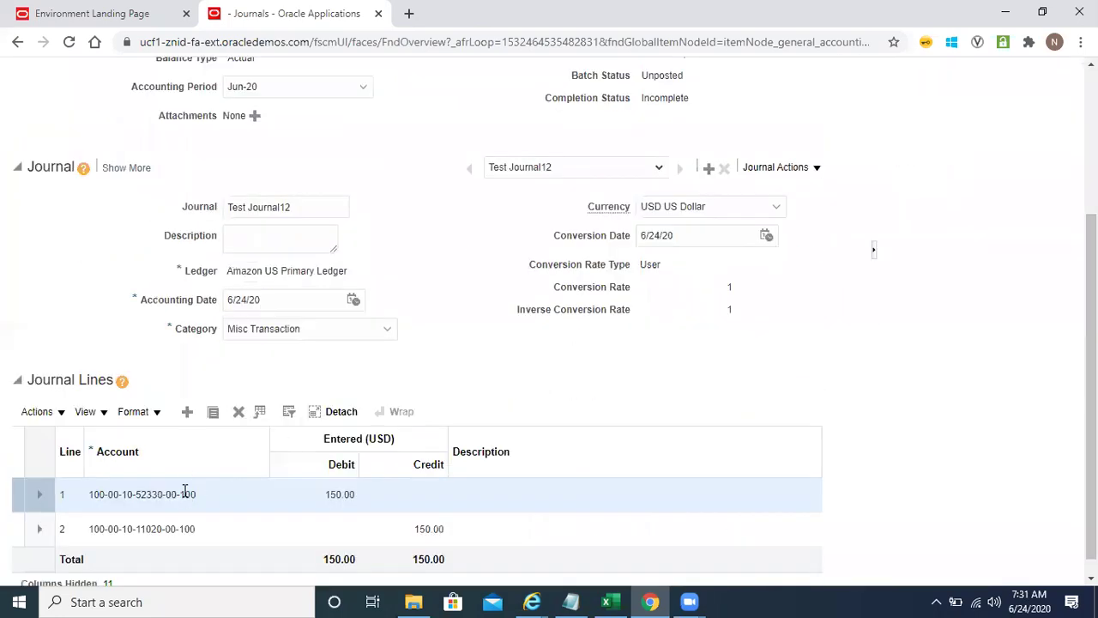
pyautogui.click(159, 495)
pyautogui.click(333, 495)
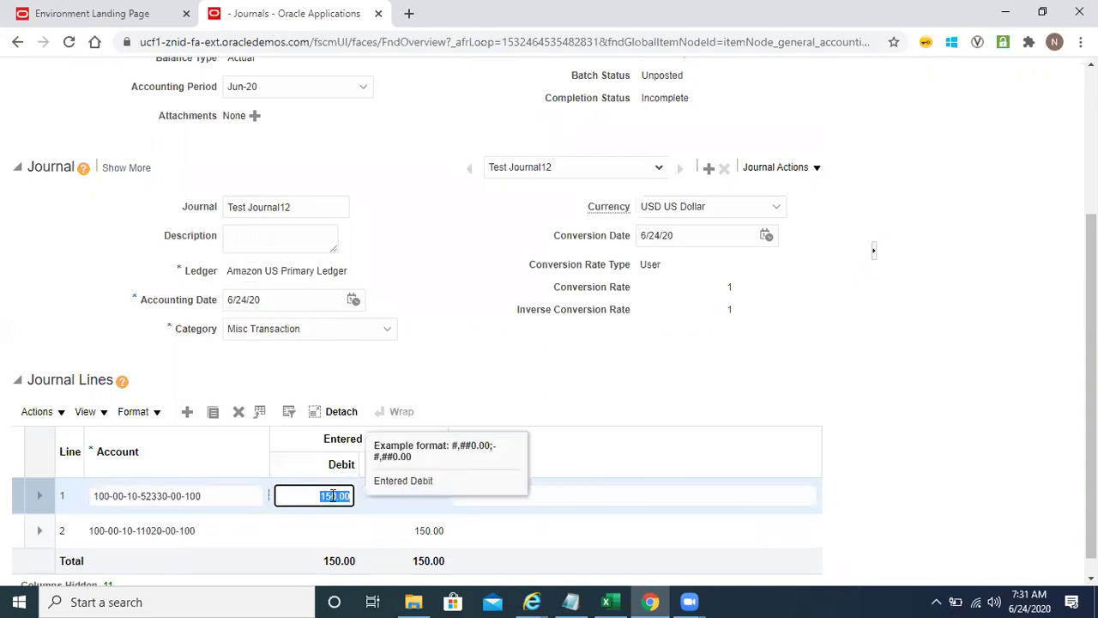
pyautogui.click(137, 496)
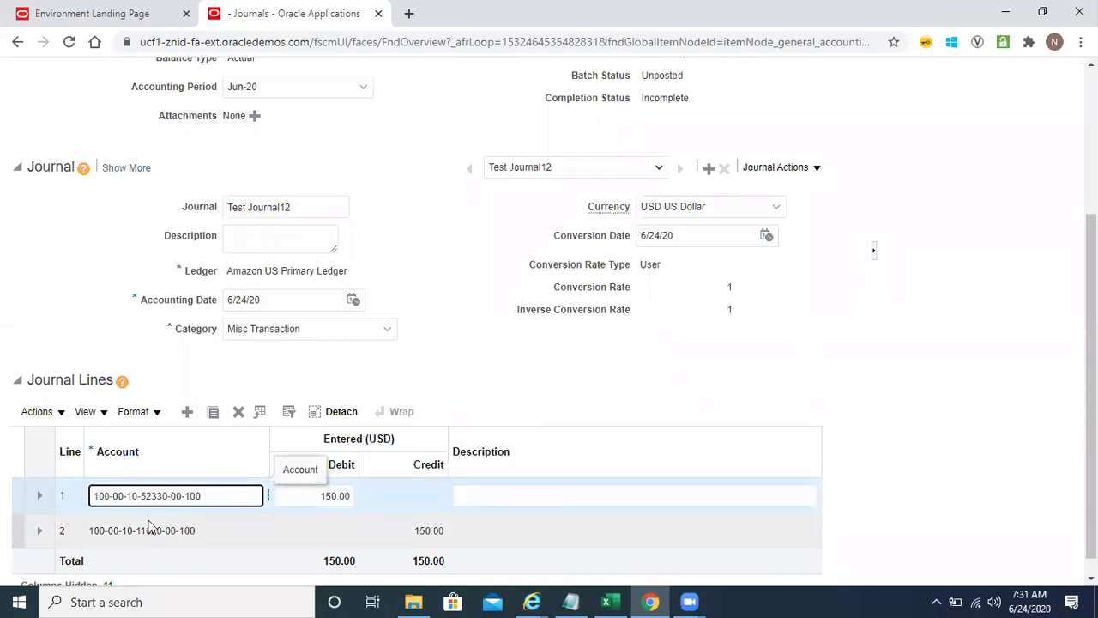
pyautogui.press('BackSpace')
pyautogui.write('1')
pyautogui.click(147, 519)
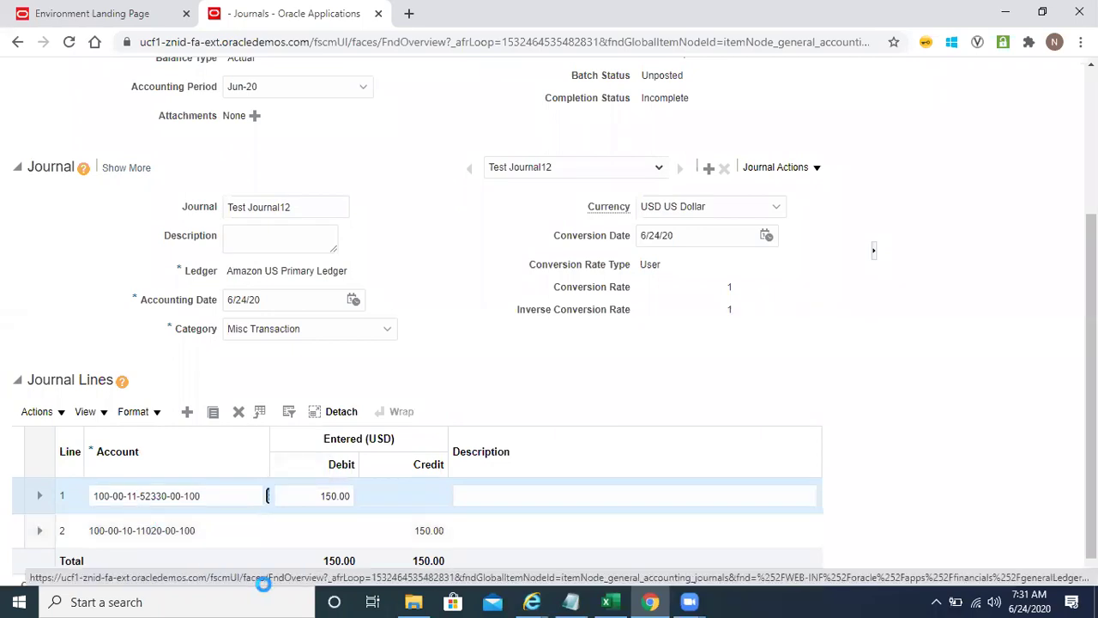
# In Internet Explorer's Environment Landing Page, launch the ERP and SCM Cloud Login
pyautogui.click(80, 15)
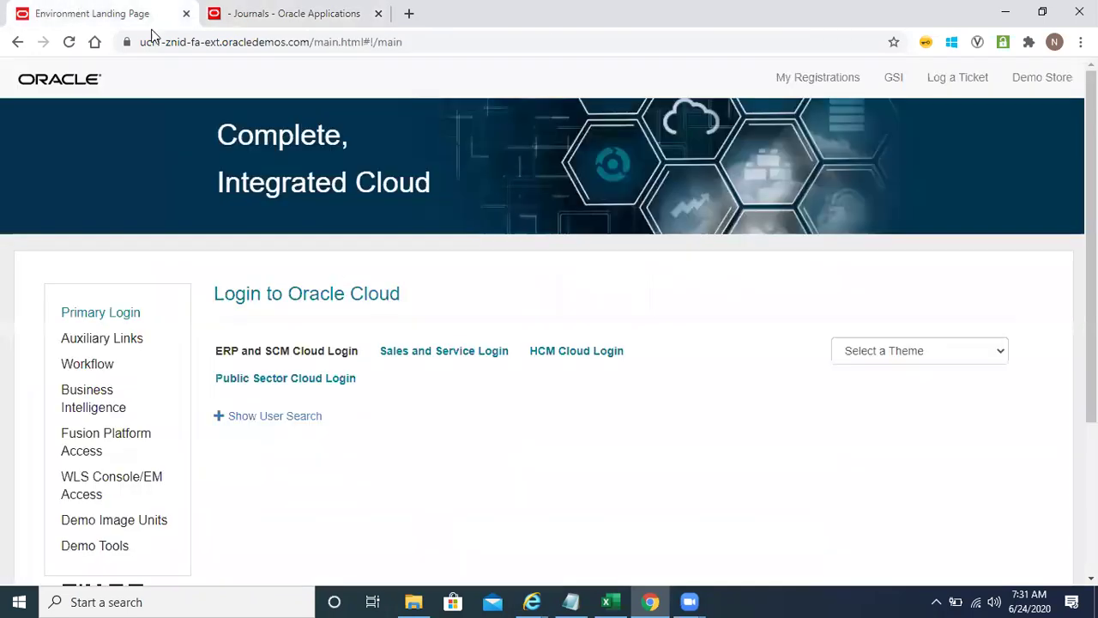
pyautogui.click(422, 42)
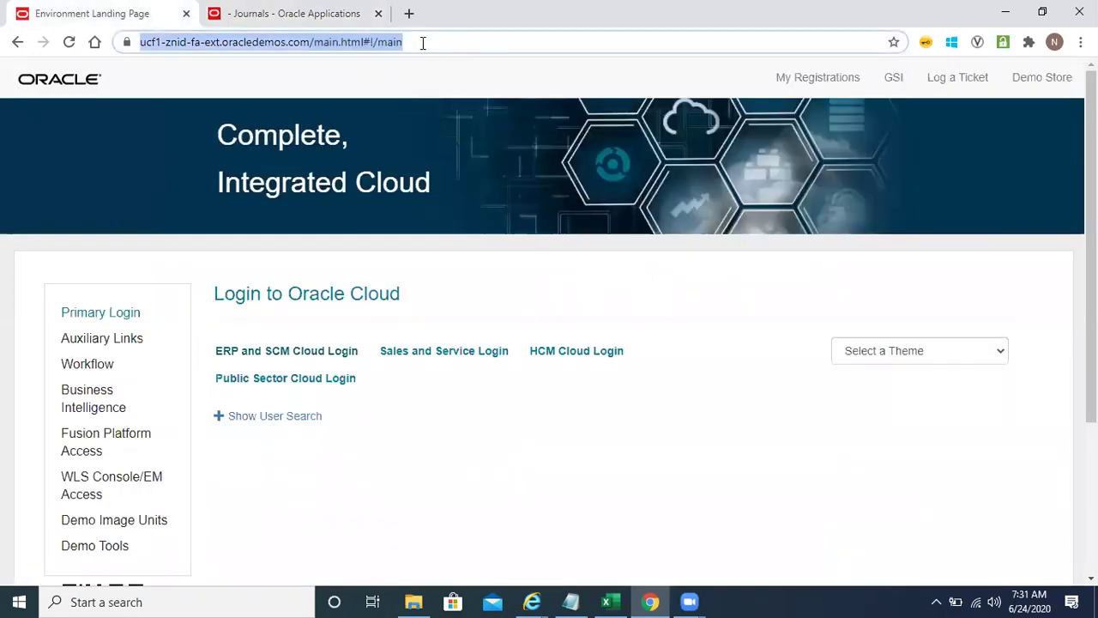
pyautogui.click(532, 602)
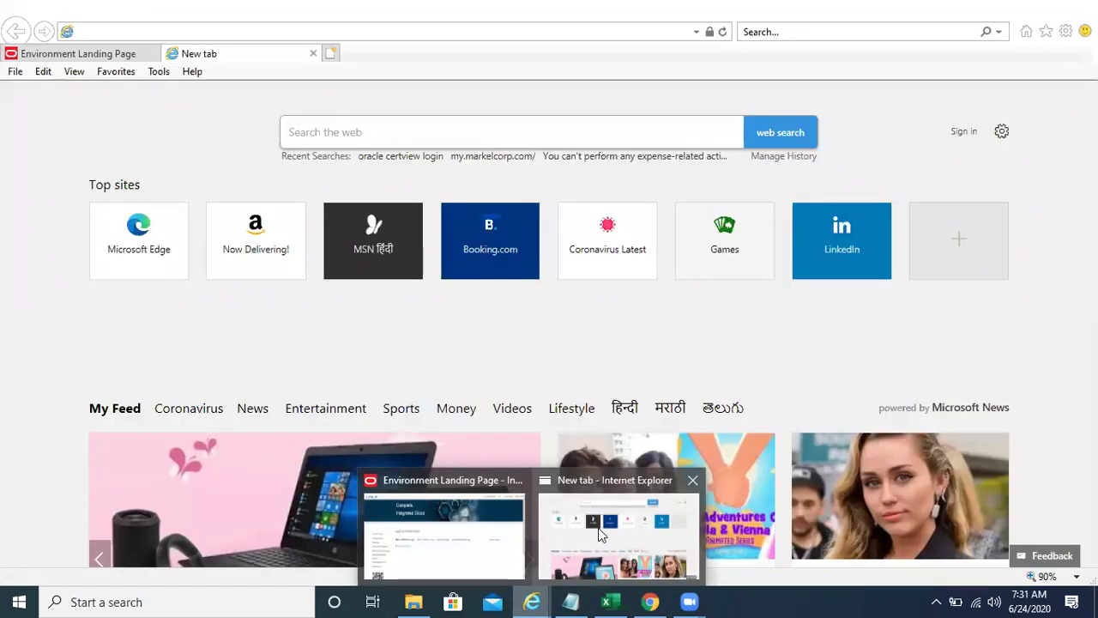
pyautogui.click(598, 528)
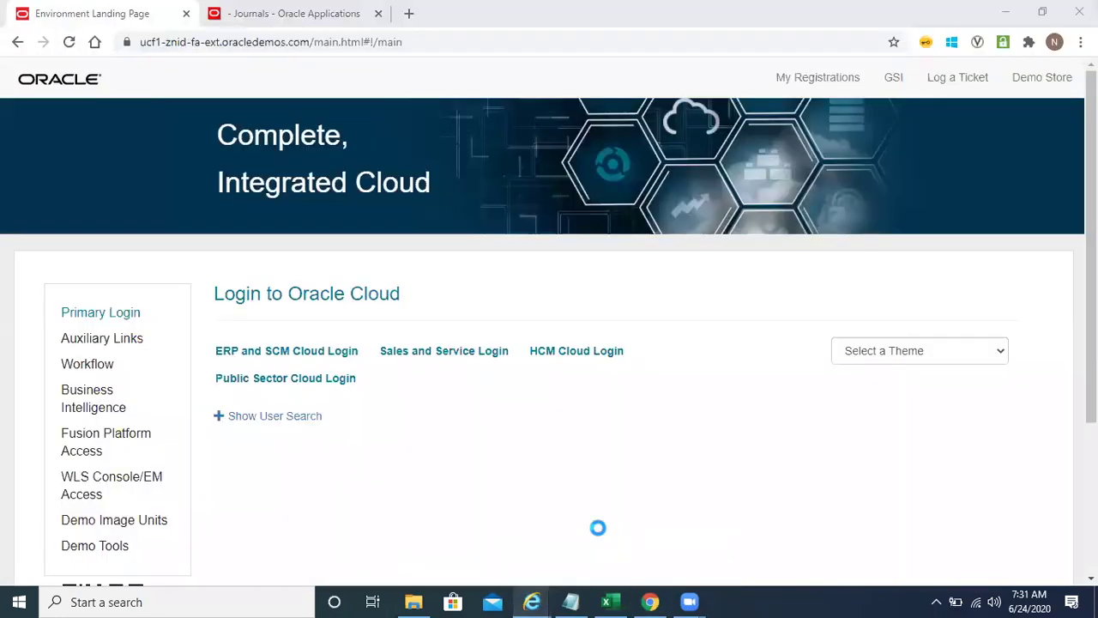
pyautogui.click(81, 53)
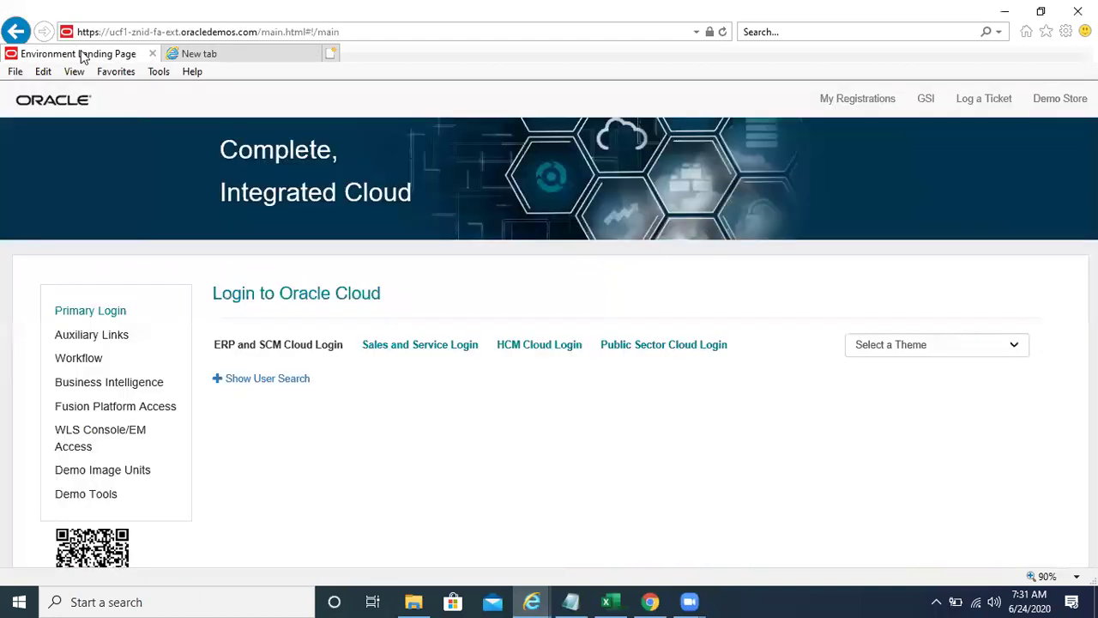
pyautogui.click(307, 346)
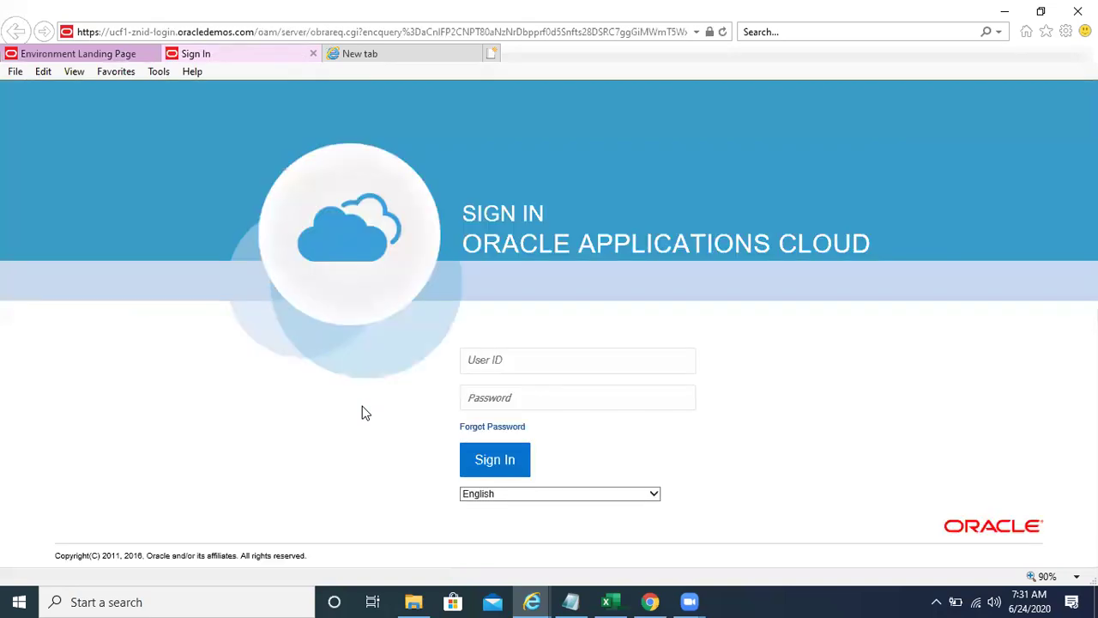
# Enter the user ID and password and sign in to the Oracle Applications home page
pyautogui.click(564, 361)
pyautogui.write('Jola99')
pyautogui.press('Tab')
pyautogui.write('*********')
pyautogui.press('Return')
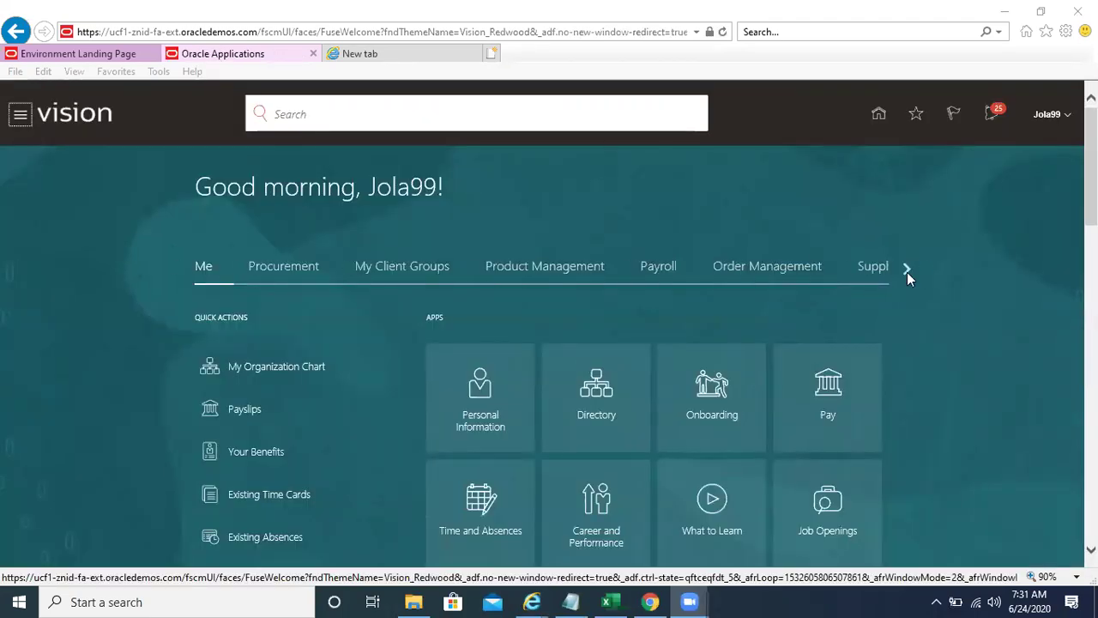
# Open Review Budgetary Control Balances for control budget AMZ_BUDGET_MONTHLY via the Budgetary Control tile
pyautogui.click(907, 271)
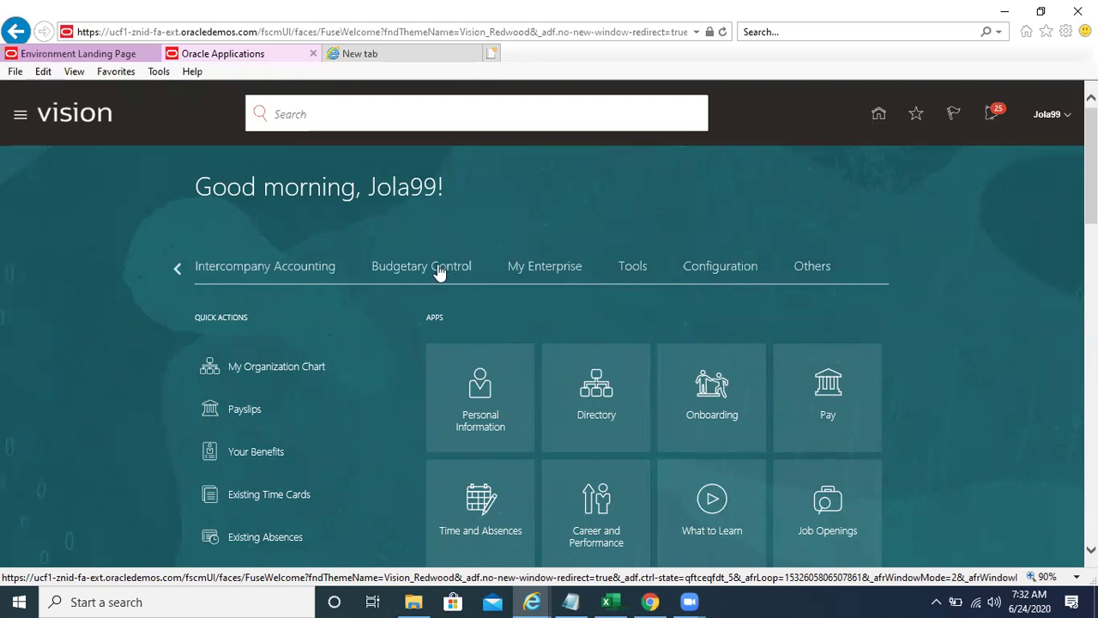
pyautogui.click(442, 271)
pyautogui.click(260, 396)
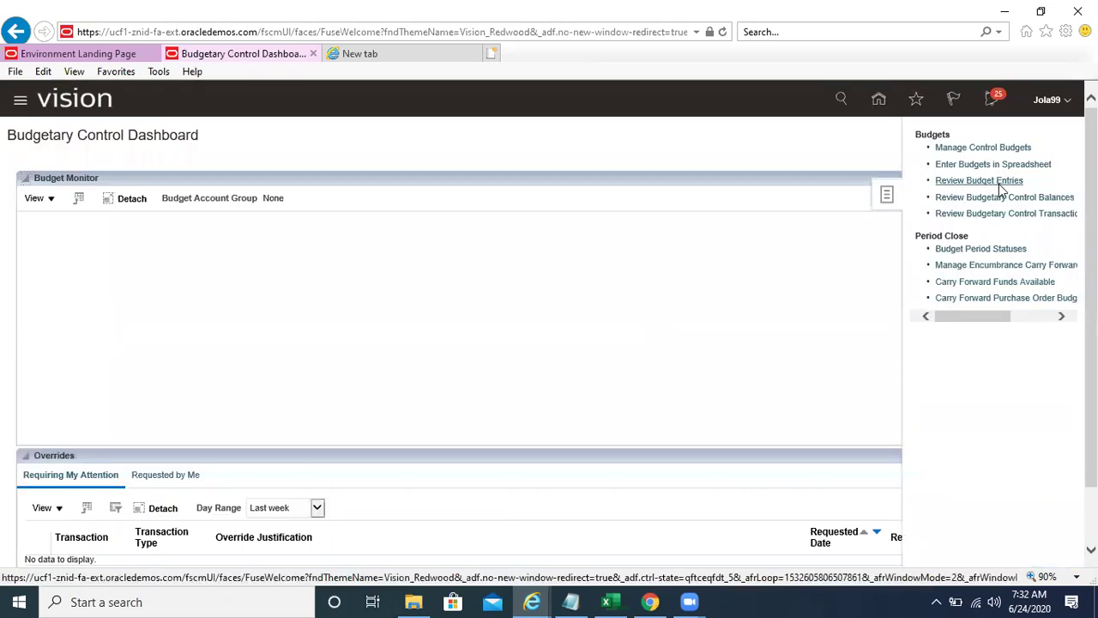
pyautogui.click(1002, 199)
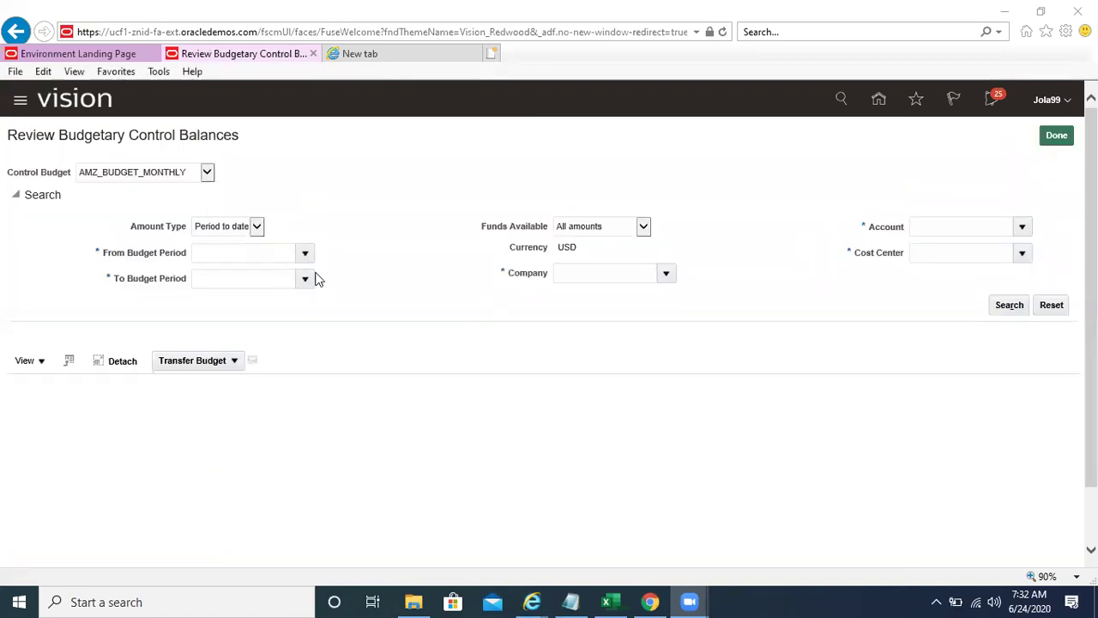
# Select the AMZ_Budget_EXPNS_Monthly control budget with a period range of Apr-20 to Jun-20
pyautogui.click(208, 172)
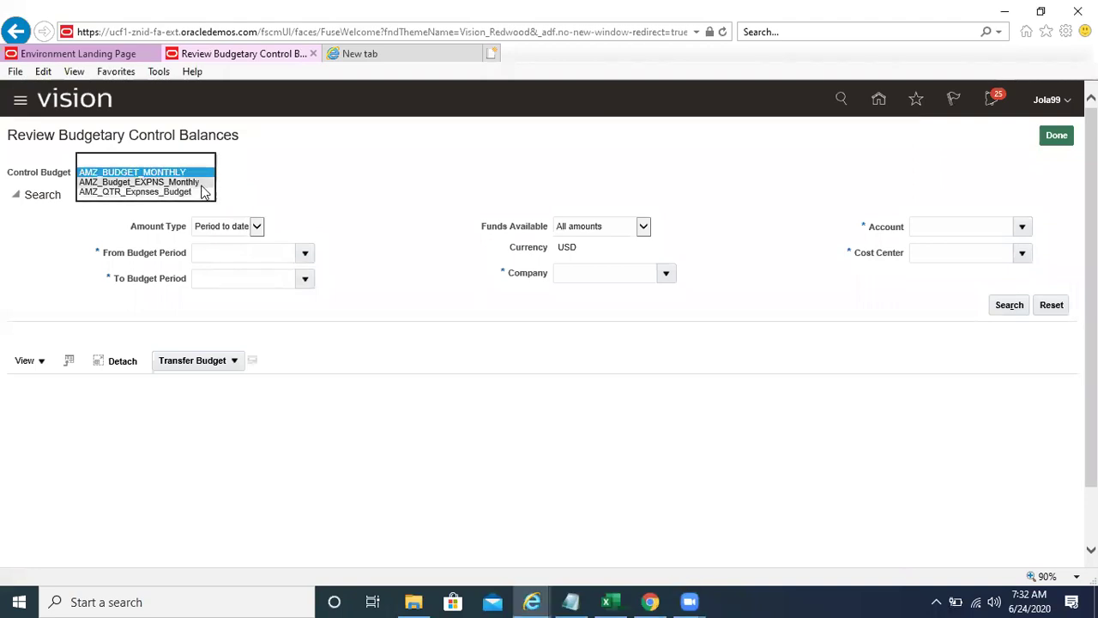
pyautogui.click(201, 183)
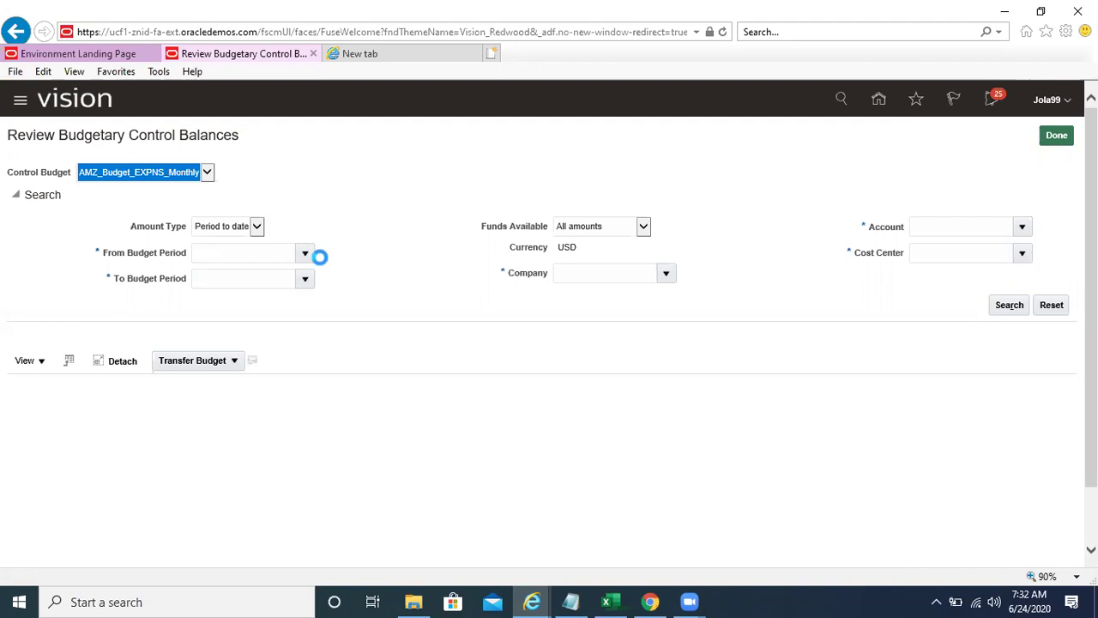
pyautogui.click(305, 256)
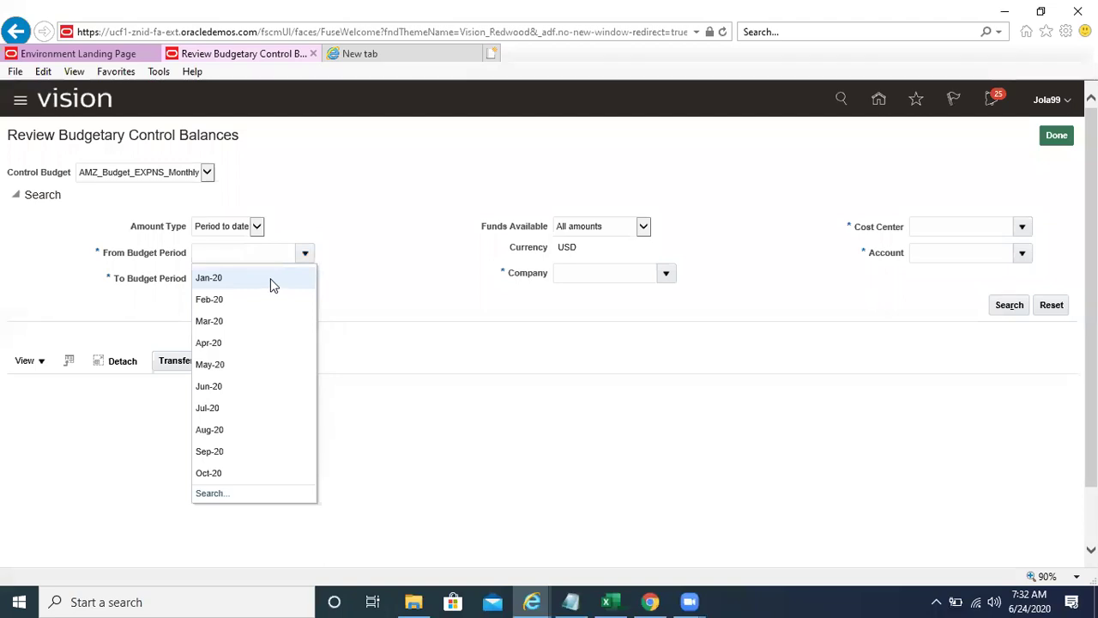
pyautogui.click(272, 386)
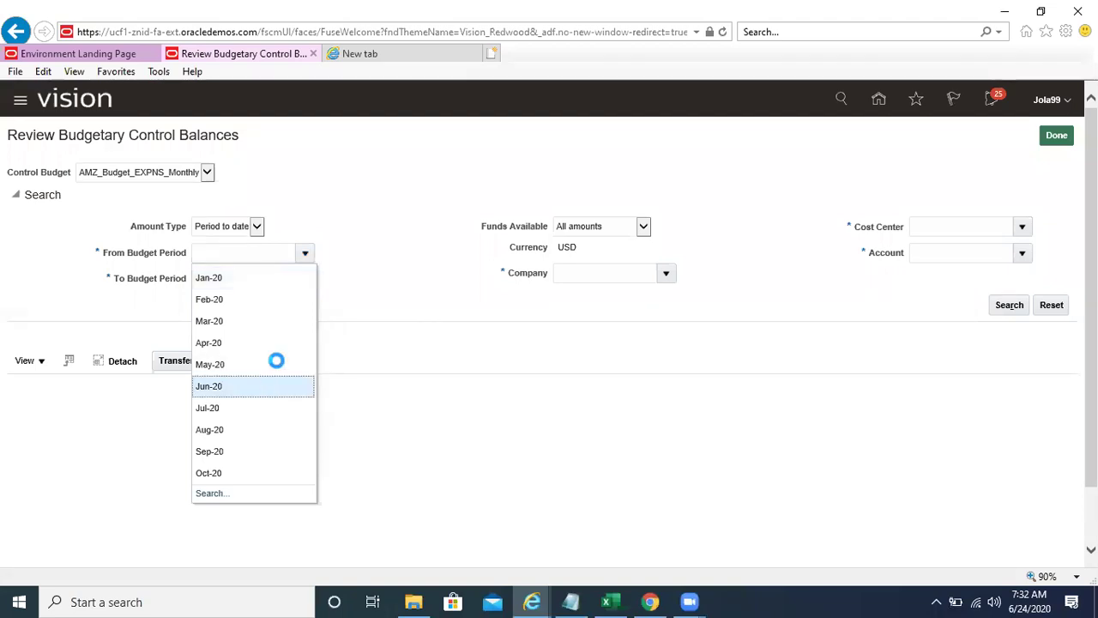
pyautogui.click(305, 281)
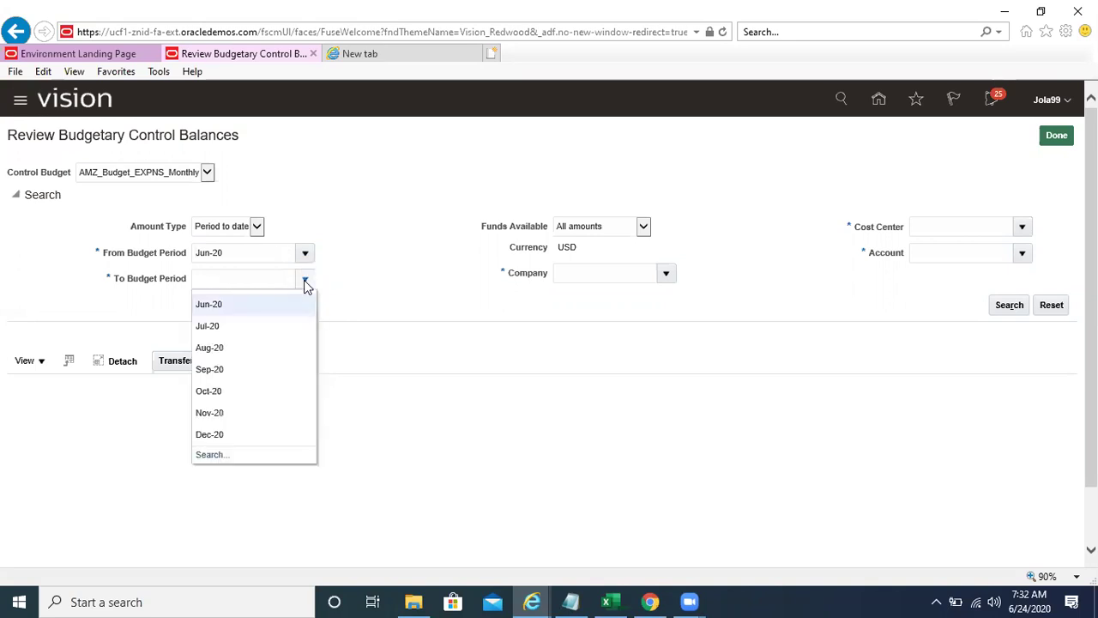
pyautogui.click(290, 306)
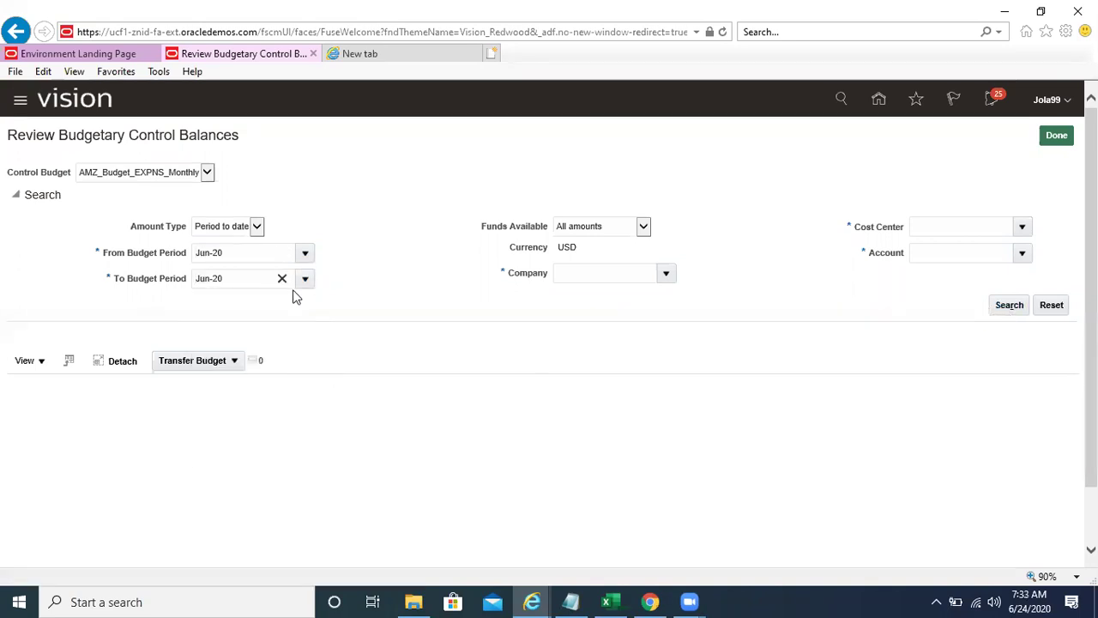
pyautogui.click(304, 253)
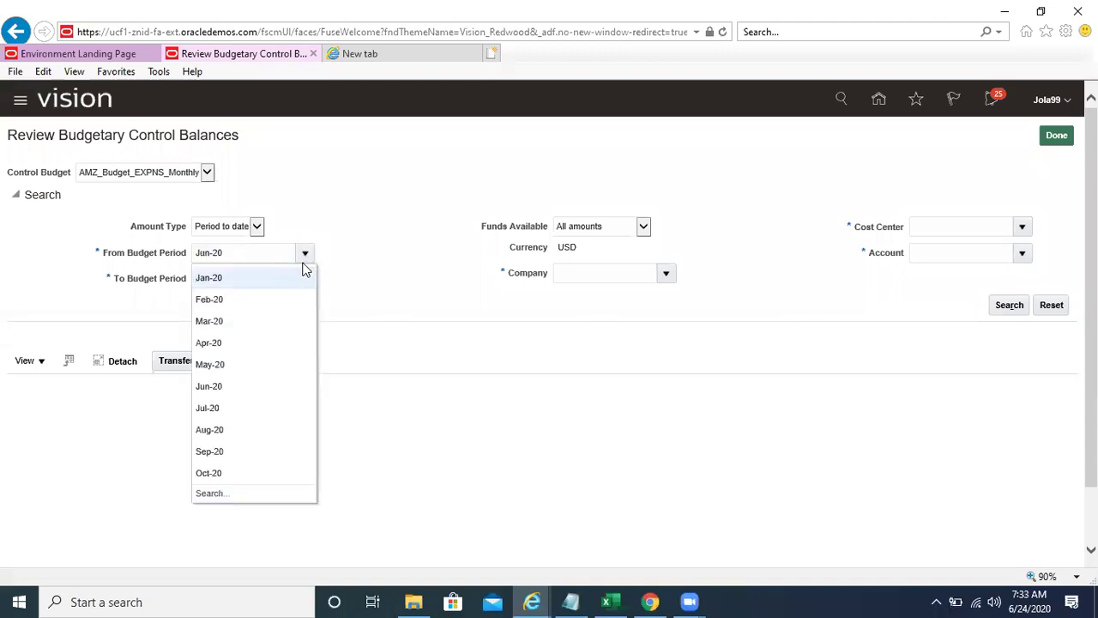
pyautogui.click(272, 343)
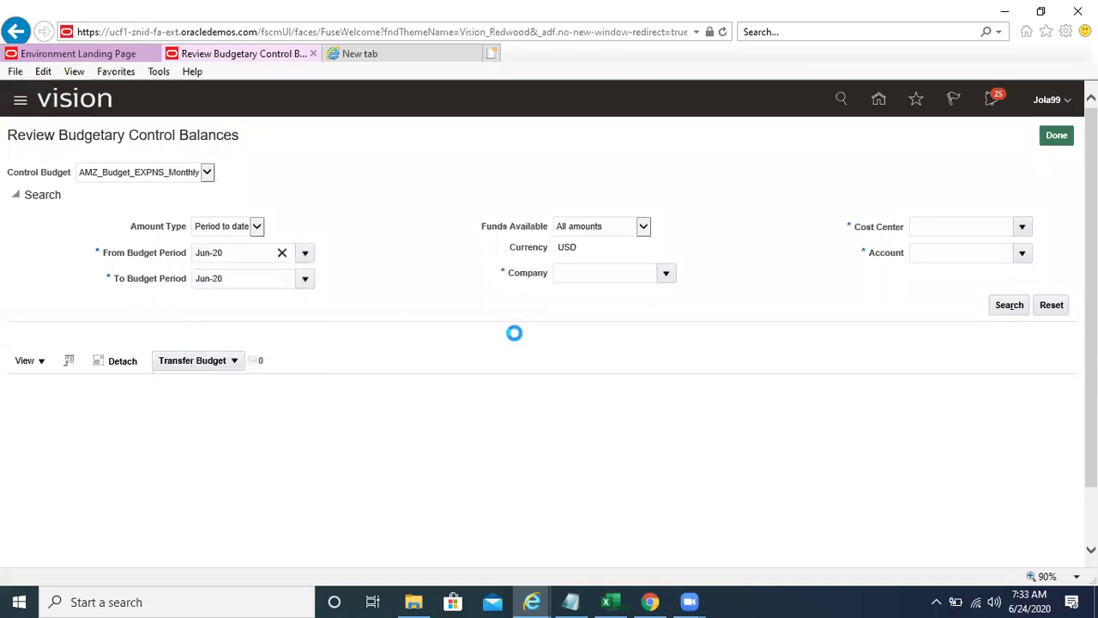
pyautogui.click(305, 278)
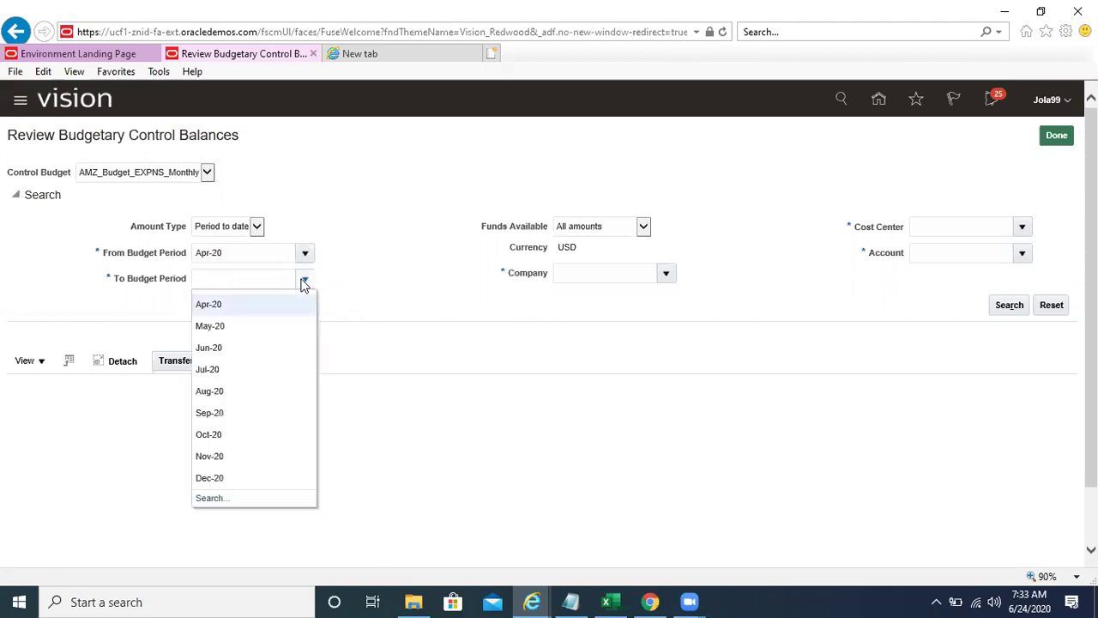
pyautogui.click(267, 347)
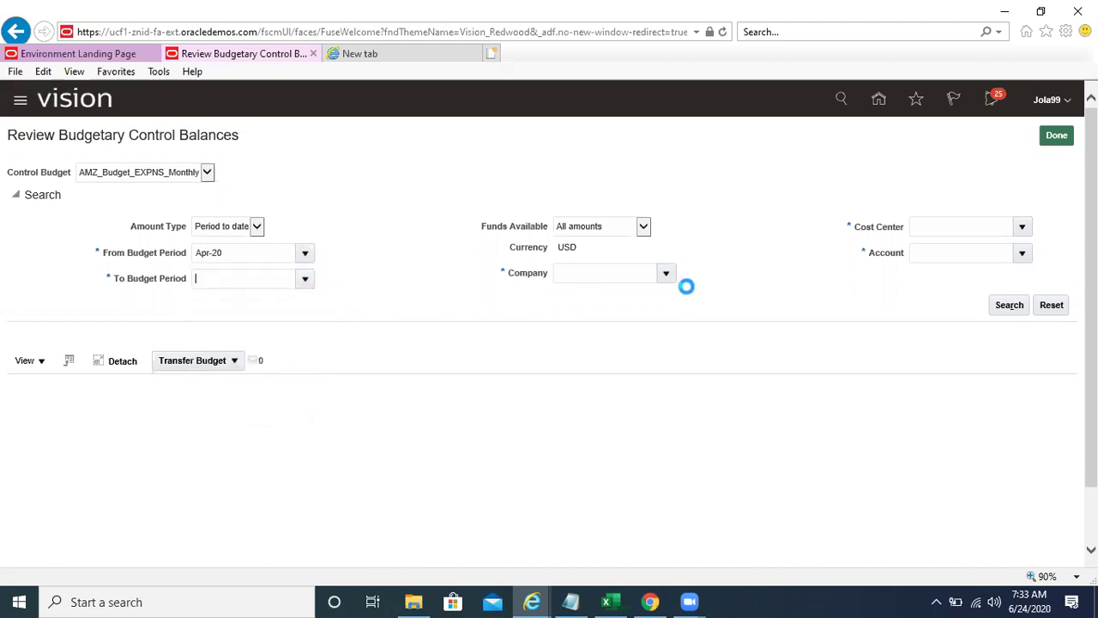
# Filter to company 100, cost center 11 Los Angeles and All Account Values, then search
pyautogui.click(667, 274)
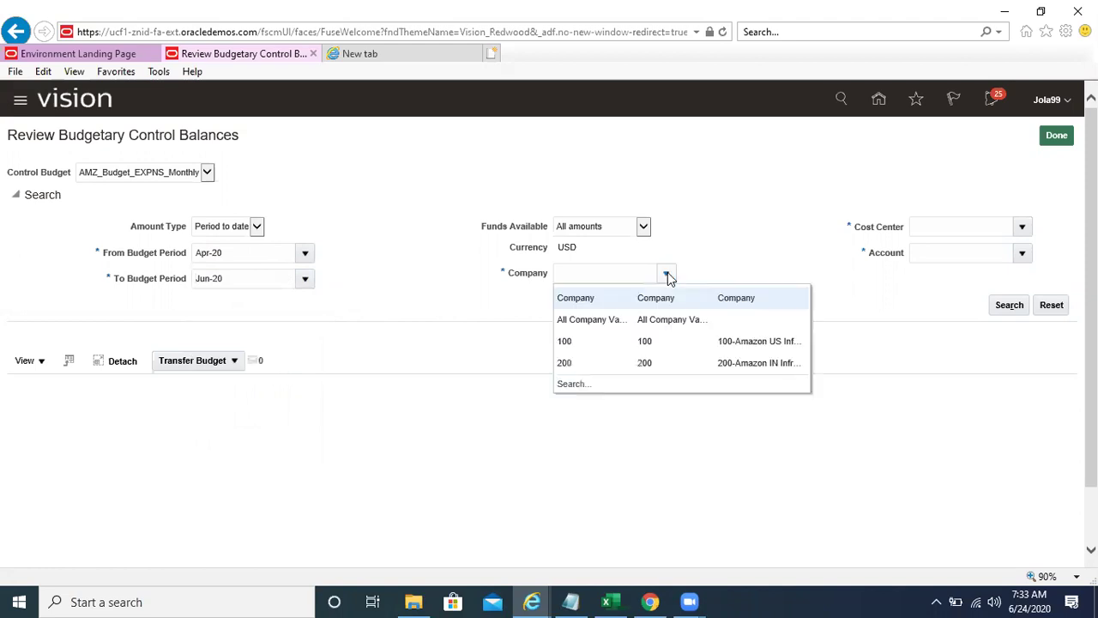
pyautogui.click(693, 340)
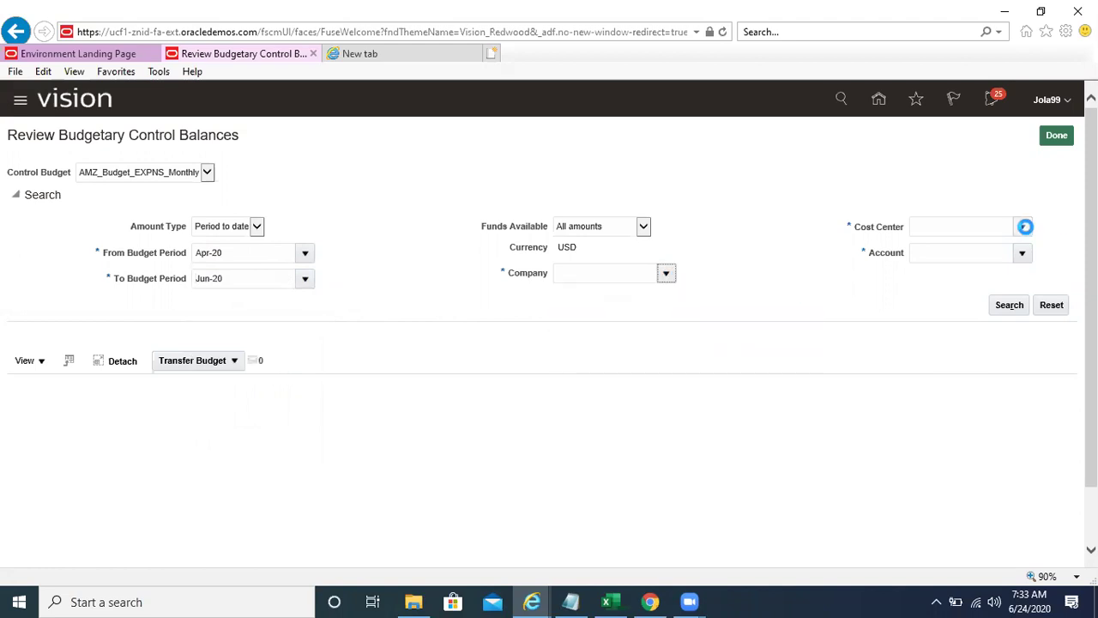
pyautogui.click(1024, 226)
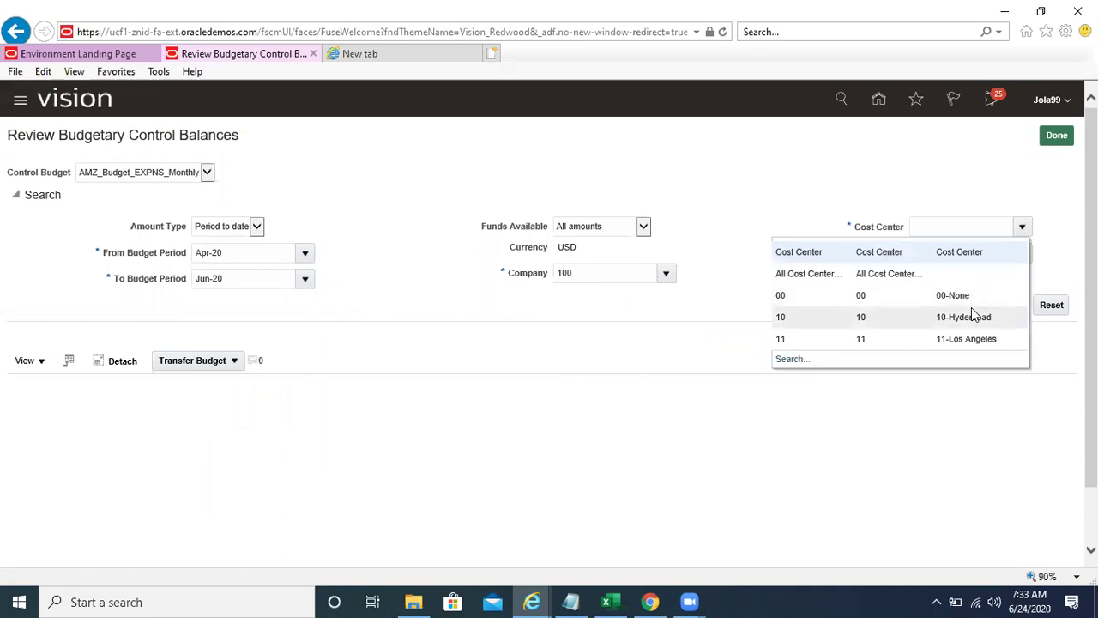
pyautogui.click(976, 338)
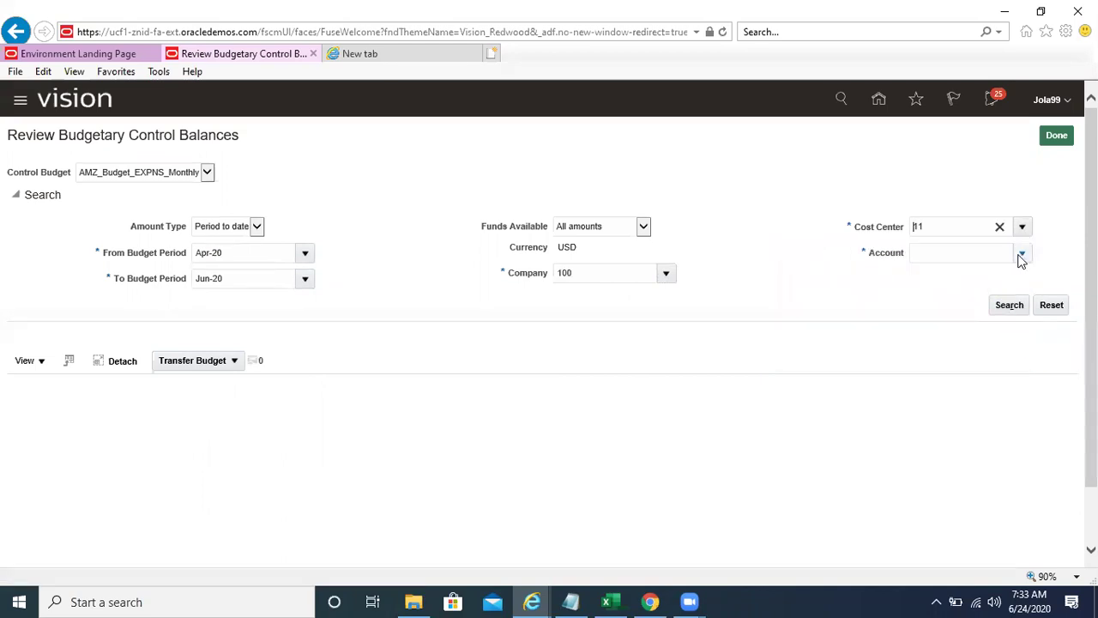
pyautogui.click(1021, 255)
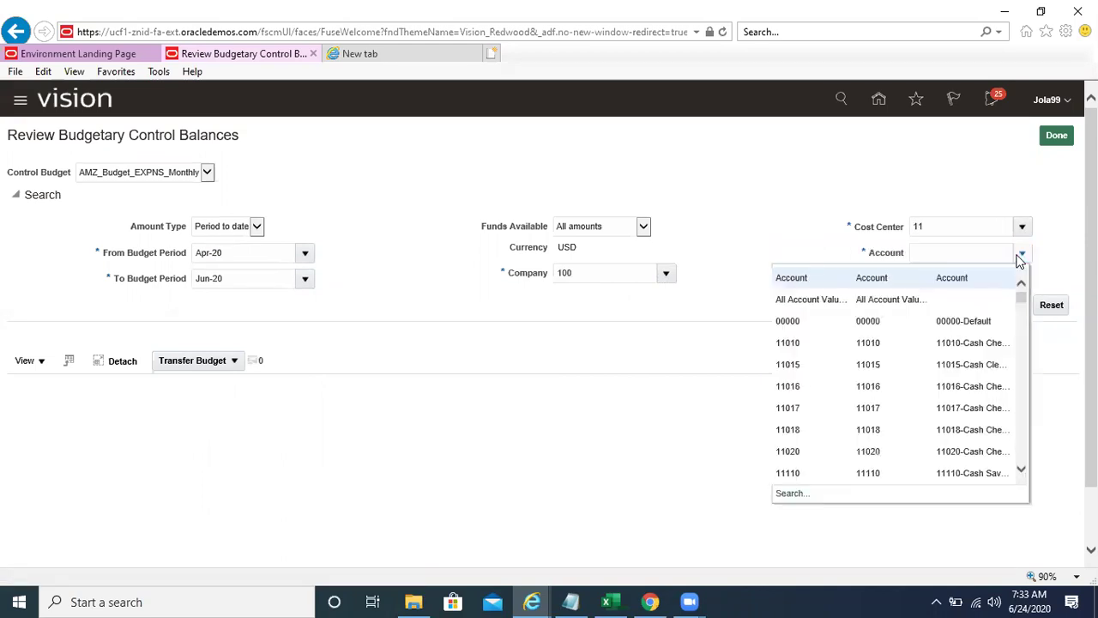
pyautogui.click(958, 302)
pyautogui.click(1009, 305)
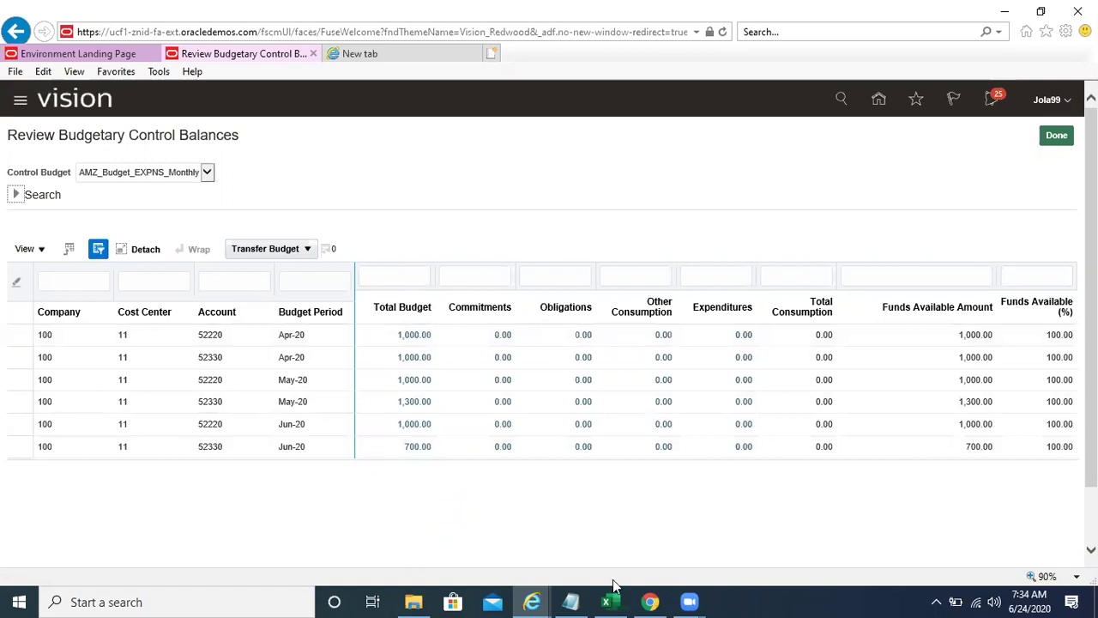
# Back in the Journals tab, change line 1's debit from 150.00 to 3,500
pyautogui.click(652, 602)
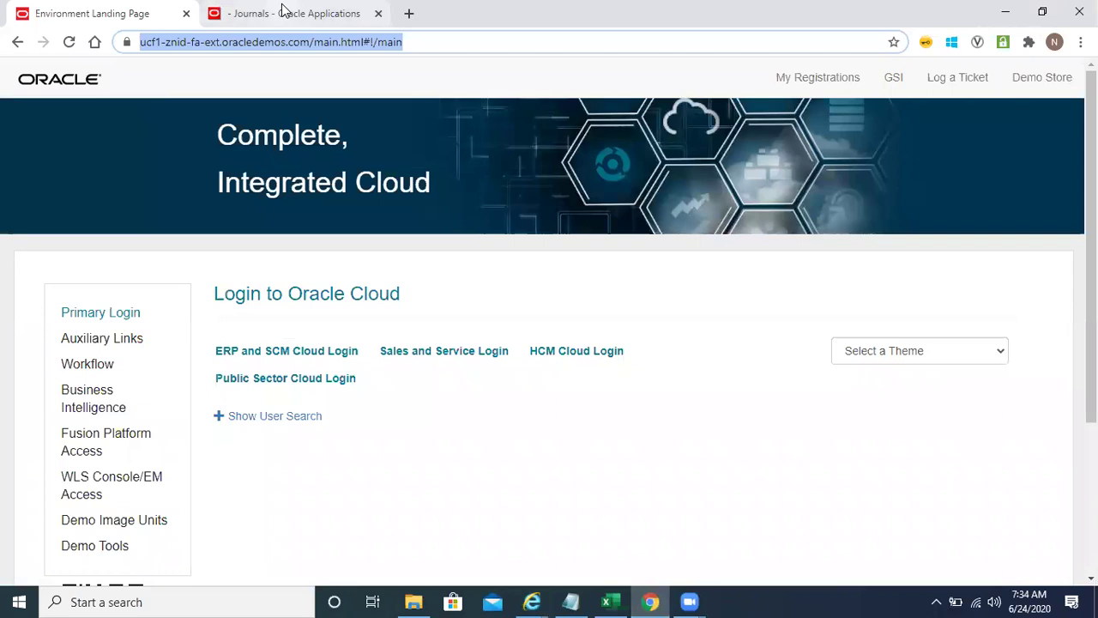
pyautogui.click(283, 10)
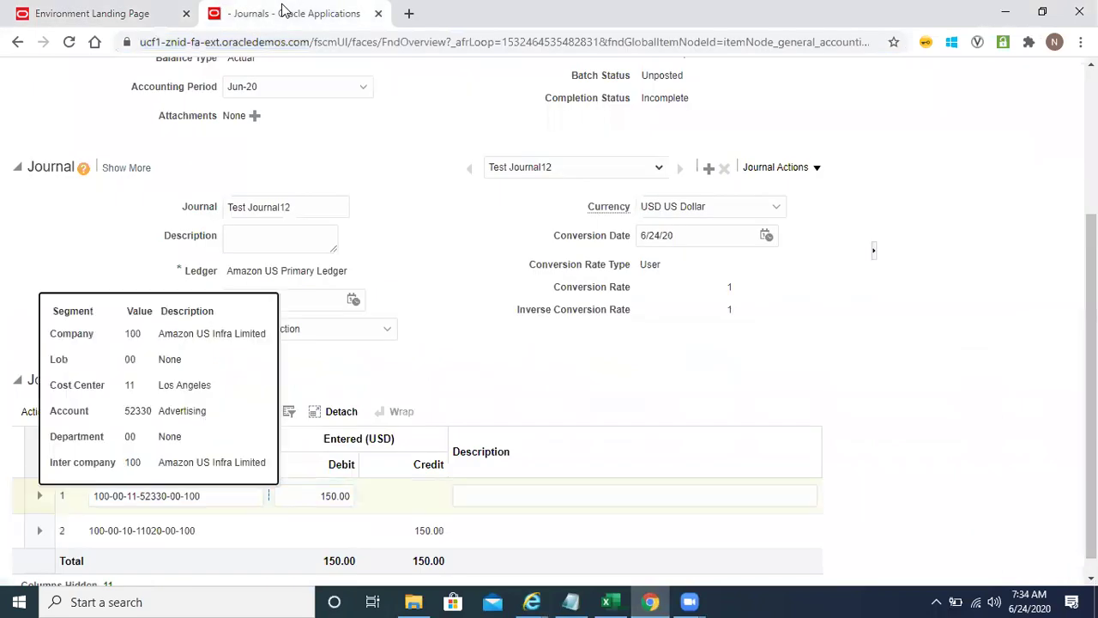
pyautogui.click(313, 496)
pyautogui.write('2')
pyautogui.press('BackSpace')
pyautogui.write('3500')
pyautogui.press('Delete')
pyautogui.press('Delete')
pyautogui.press('Delete')
pyautogui.press('Delete')
pyautogui.press('Delete')
pyautogui.press('Delete')
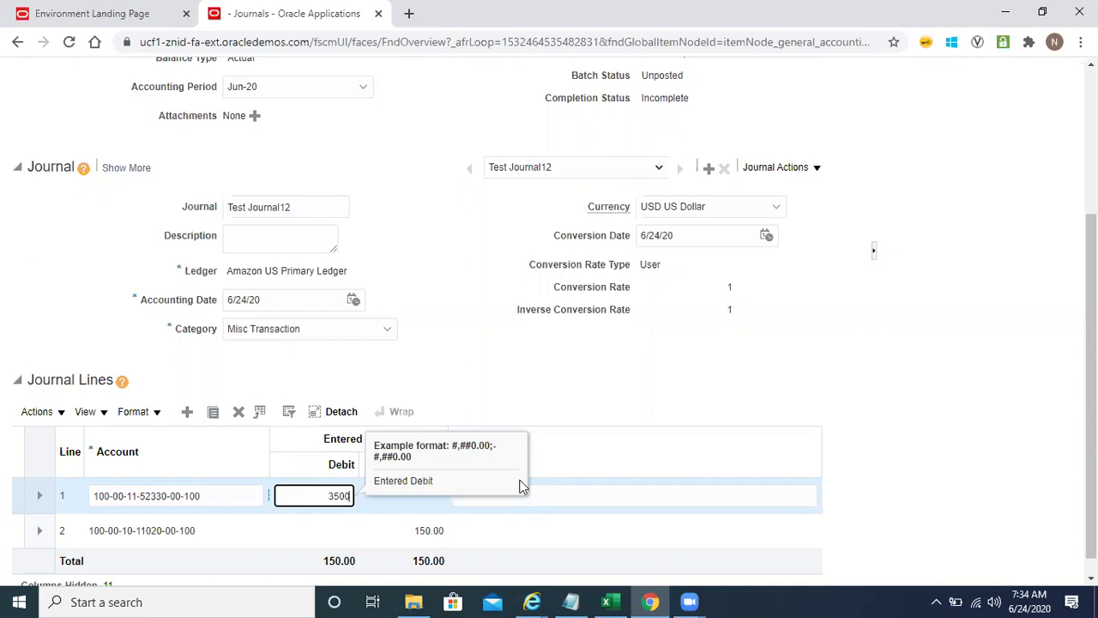
pyautogui.click(426, 531)
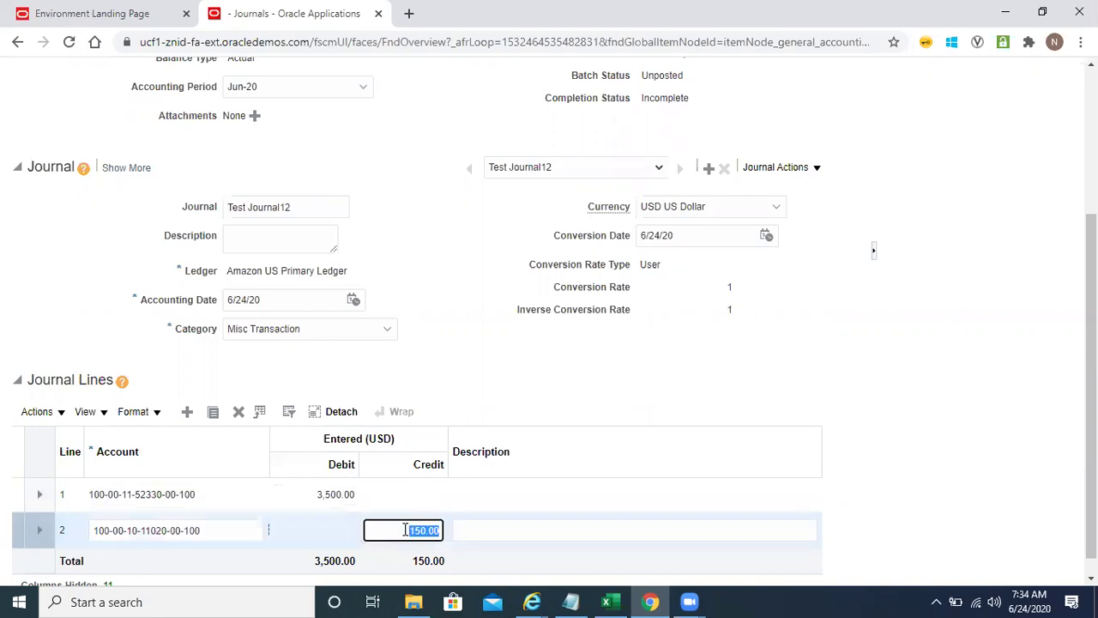
# Enter a 3,500 credit on line 2 and check line 1's account segment breakdown
pyautogui.press('BackSpace')
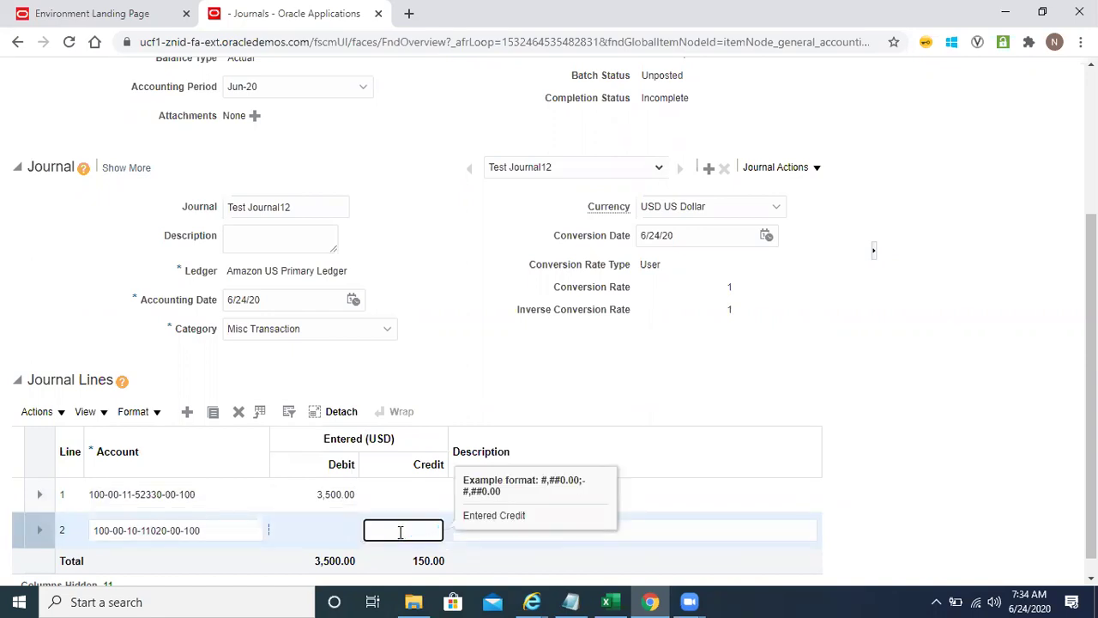
pyautogui.write('3500')
pyautogui.press('Tab')
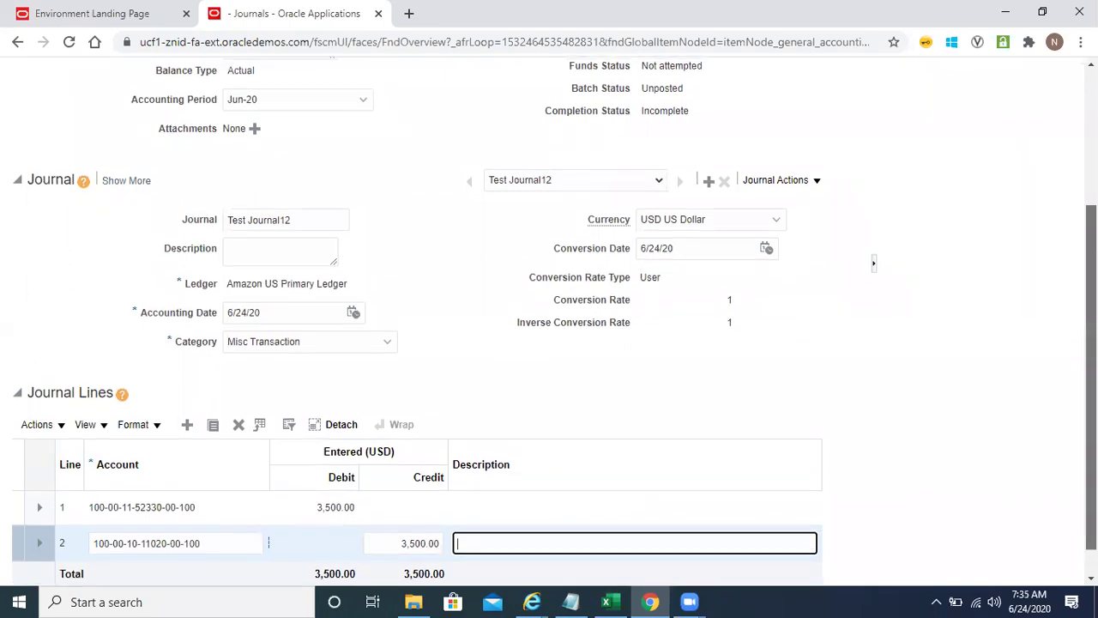
pyautogui.click(136, 543)
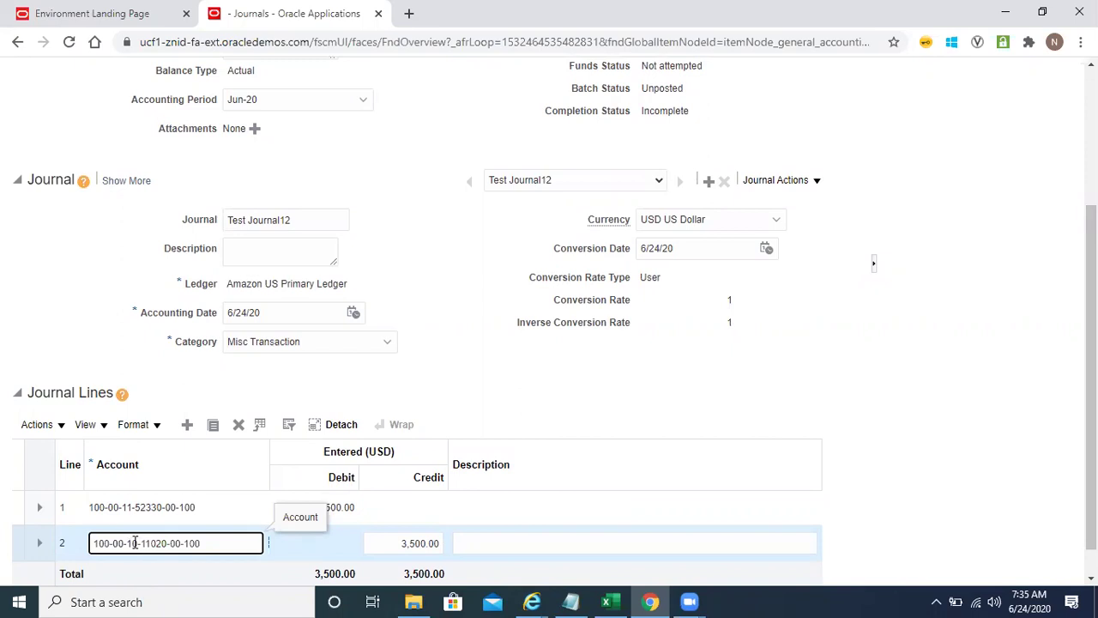
pyautogui.click(133, 513)
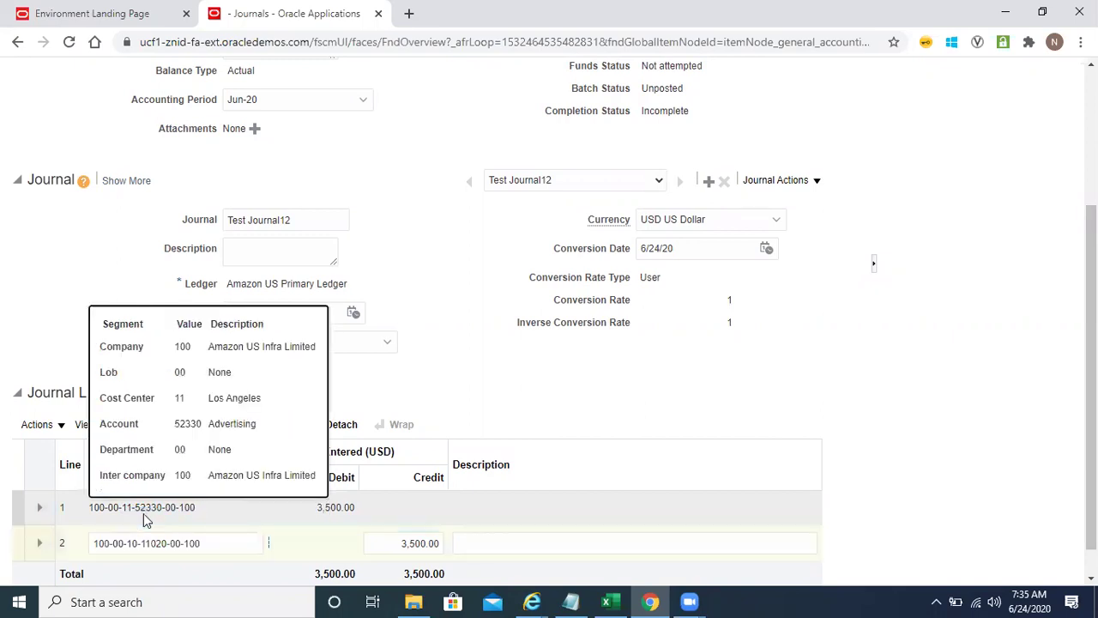
pyautogui.click(247, 552)
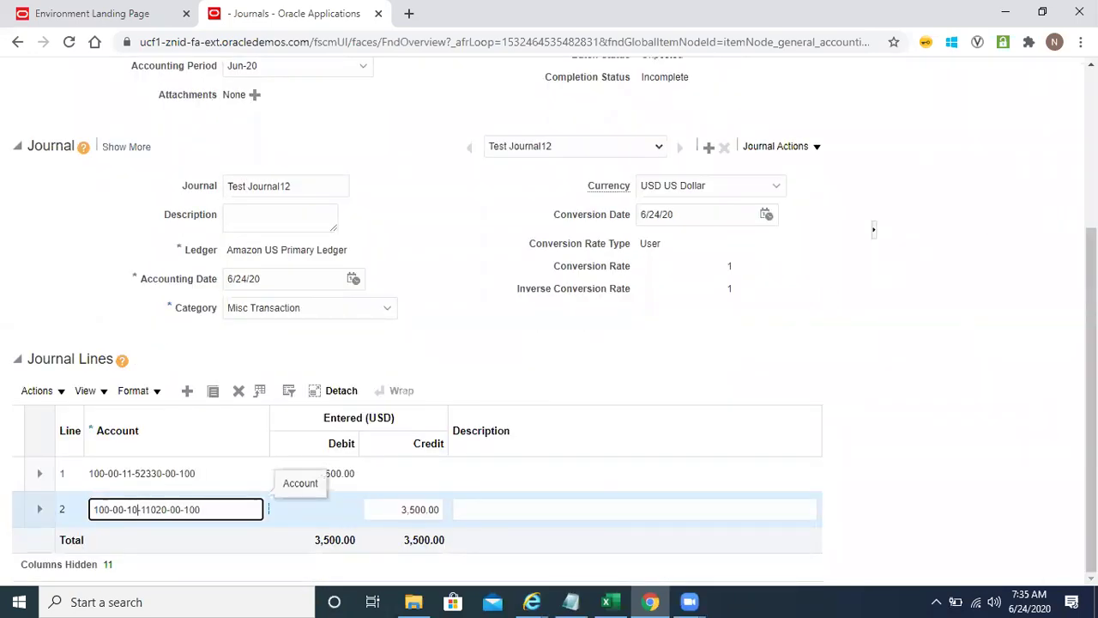
pyautogui.scroll(3, 269, 509)
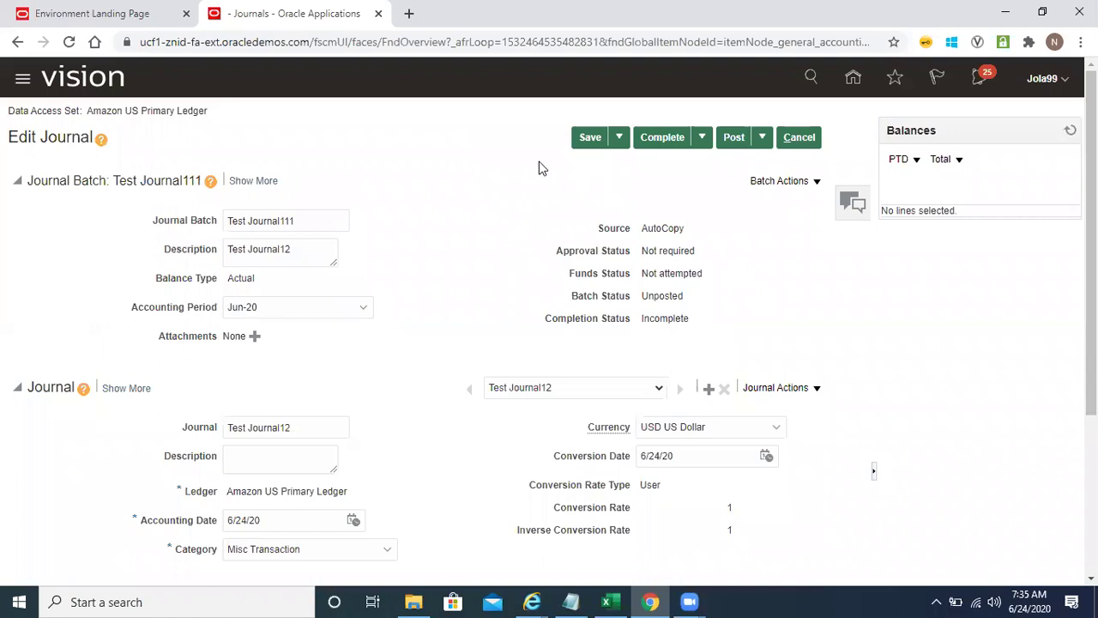
# Save Test Journal111 and run Check Funds from Batch Actions, glancing at the balances window
pyautogui.click(587, 139)
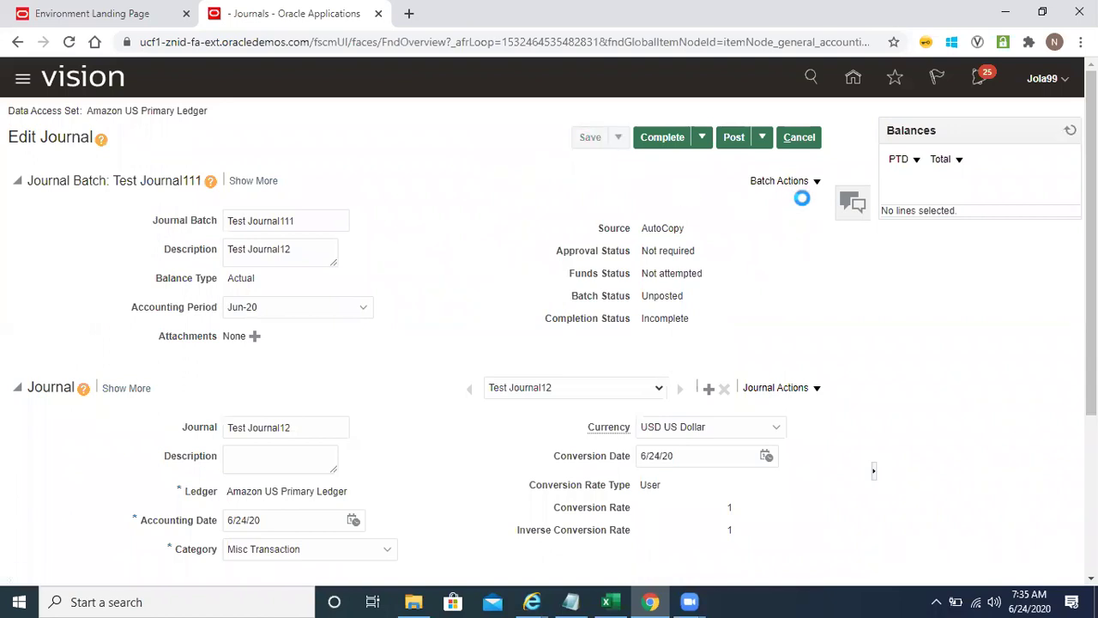
pyautogui.click(815, 192)
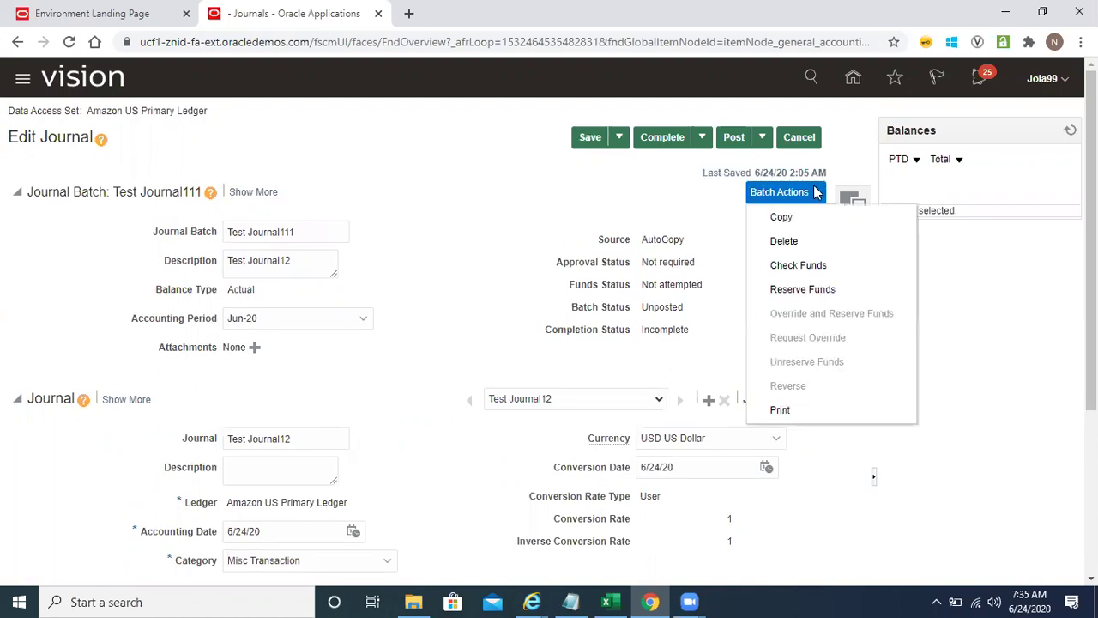
pyautogui.click(822, 266)
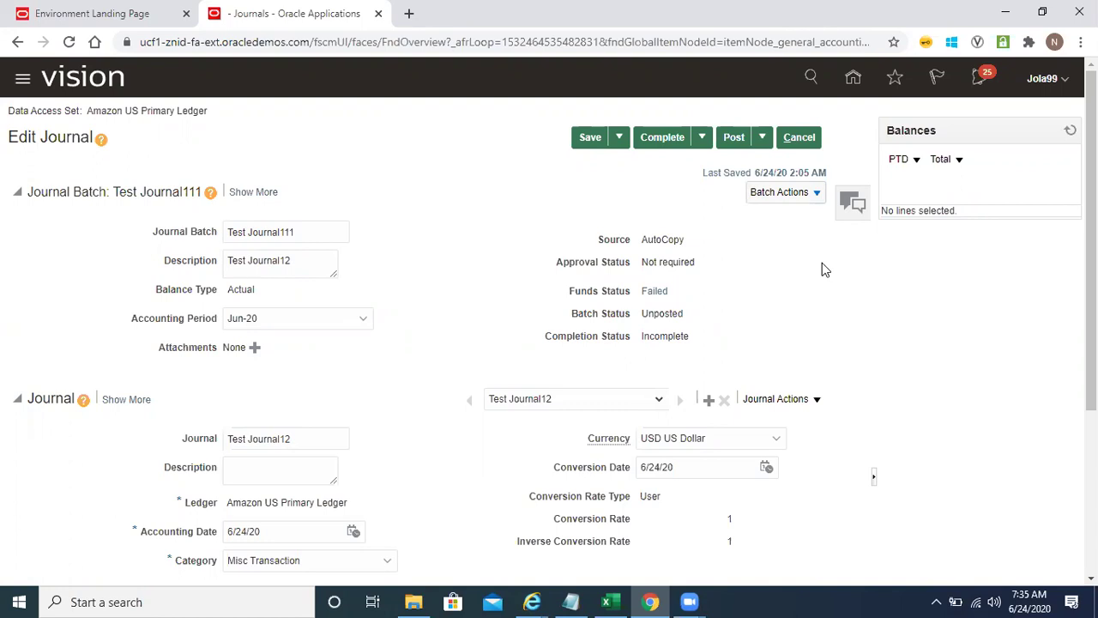
pyautogui.hotkey('alt', 'Tab')
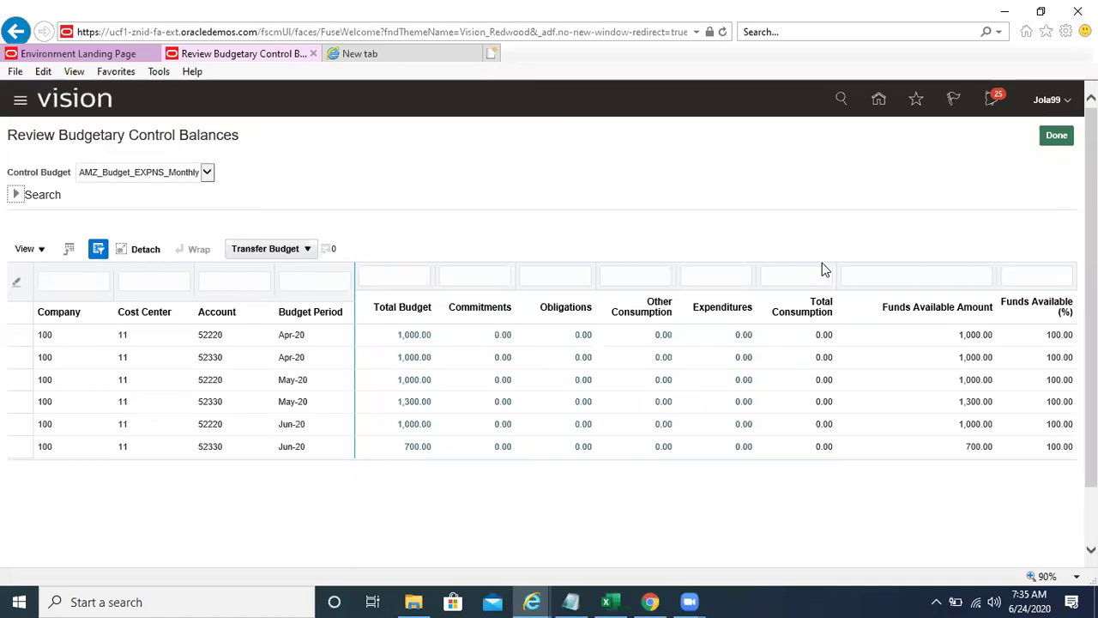
pyautogui.hotkey('alt', 'Tab')
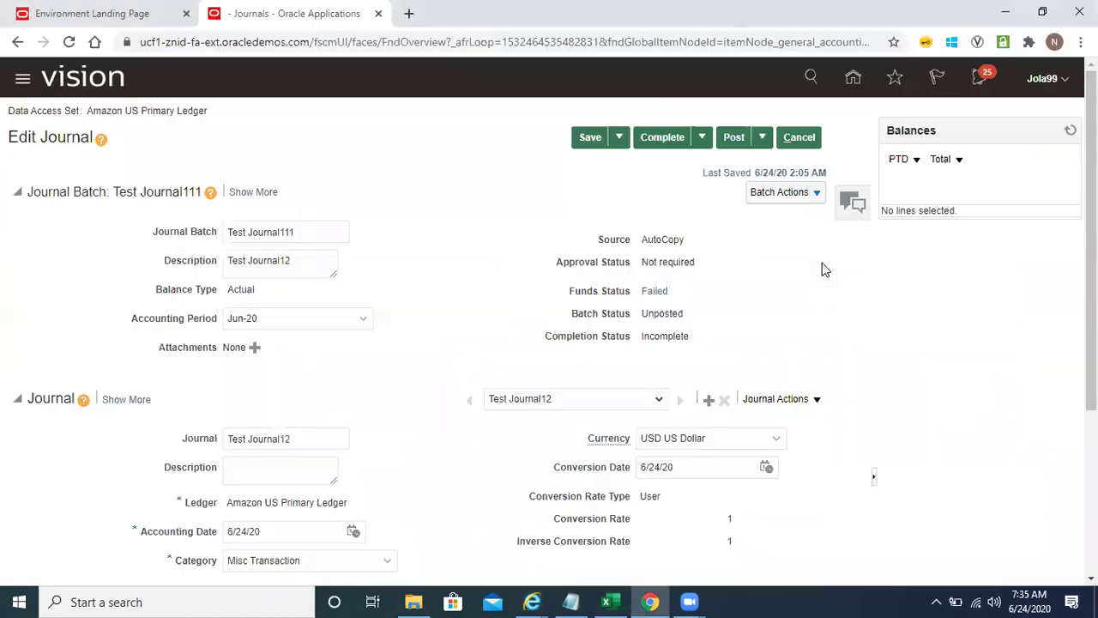
pyautogui.click(655, 292)
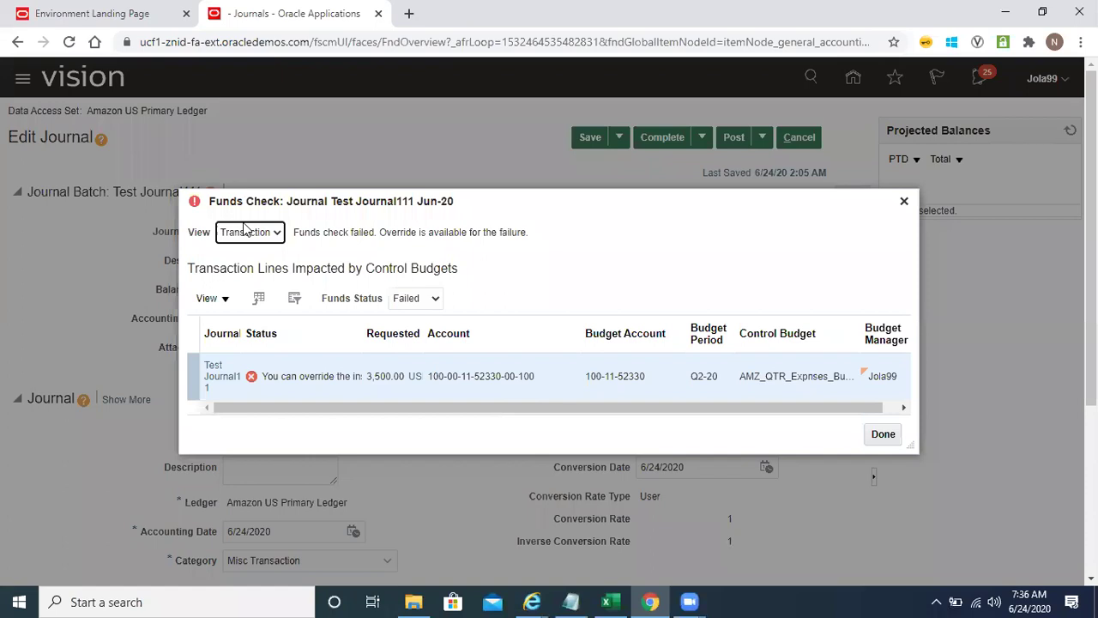
pyautogui.click(276, 232)
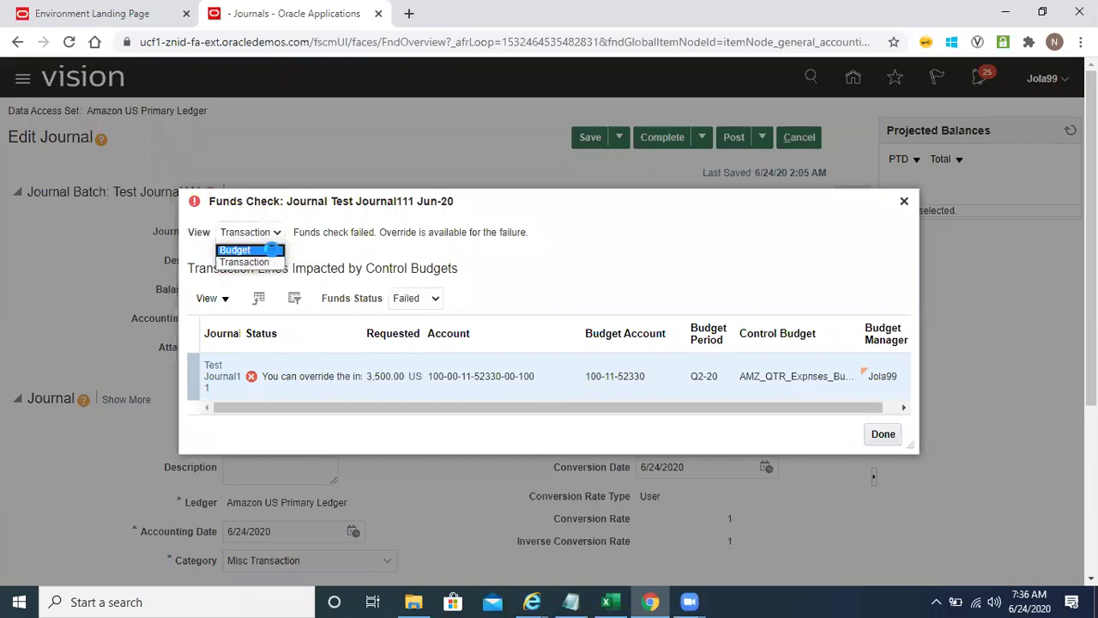
pyautogui.click(271, 250)
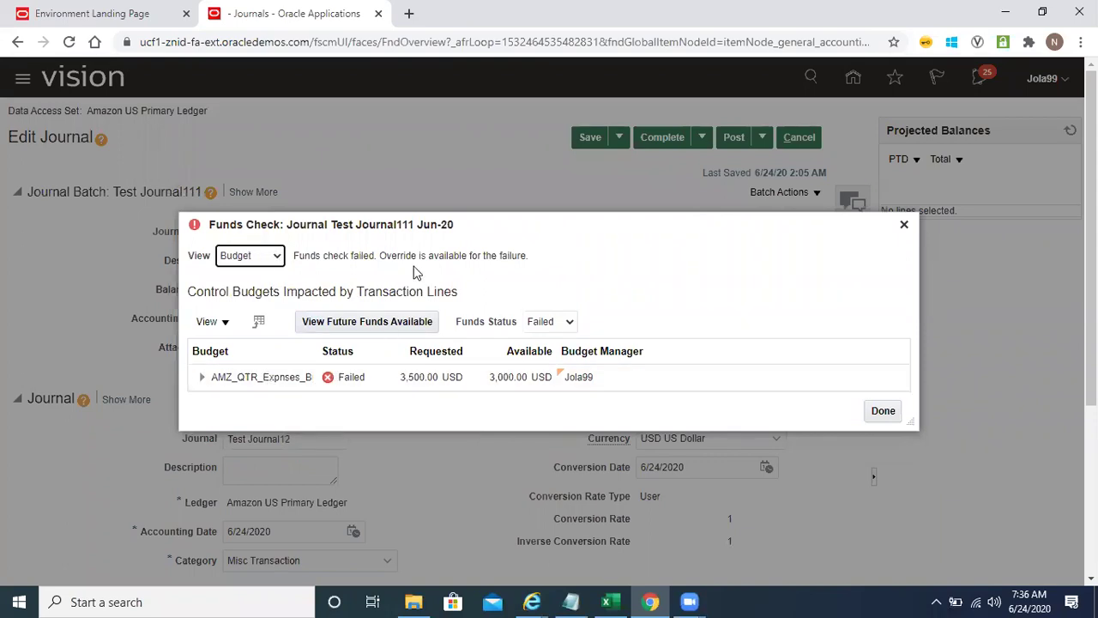
pyautogui.moveTo(380, 255); pyautogui.dragTo(530, 256)
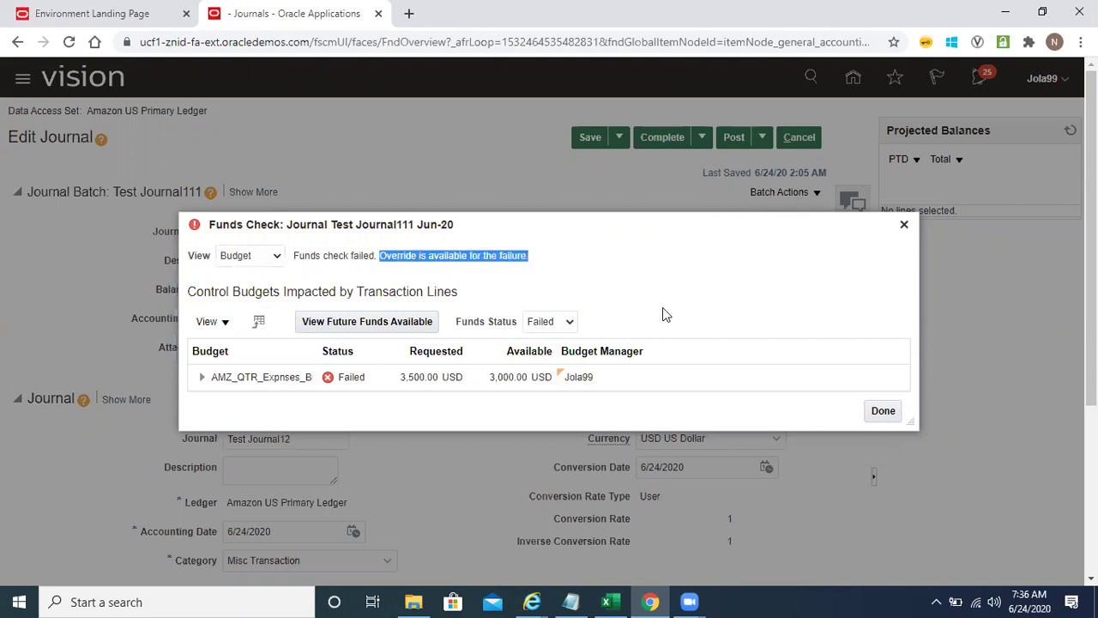
pyautogui.click(885, 415)
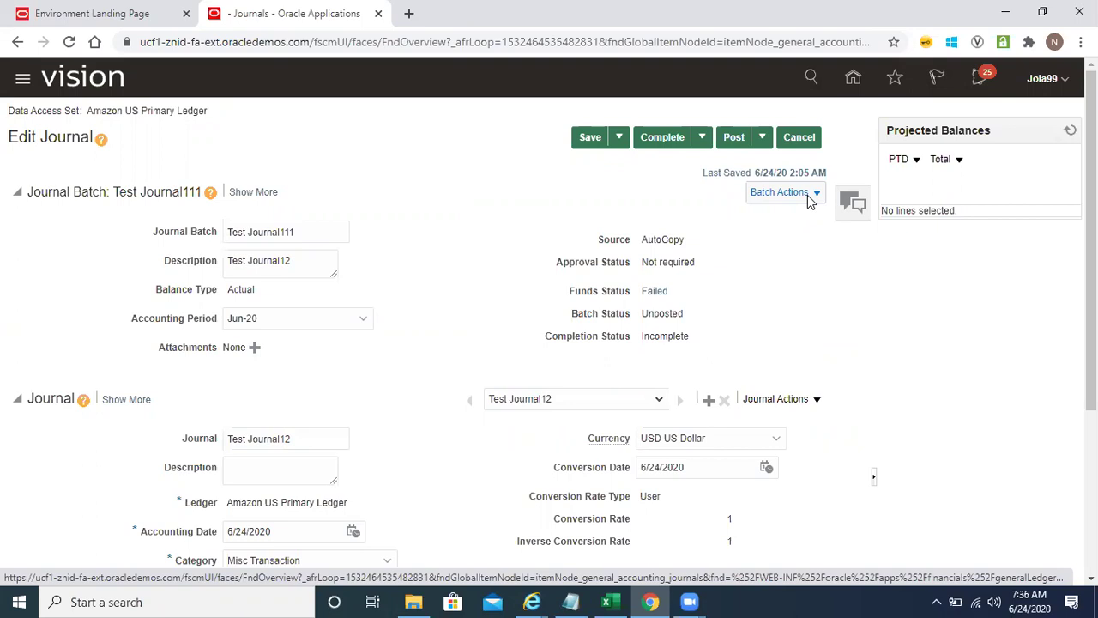
# After Reserve Funds fails, use Override and Reserve Funds with justification 'Tsst'
pyautogui.click(807, 195)
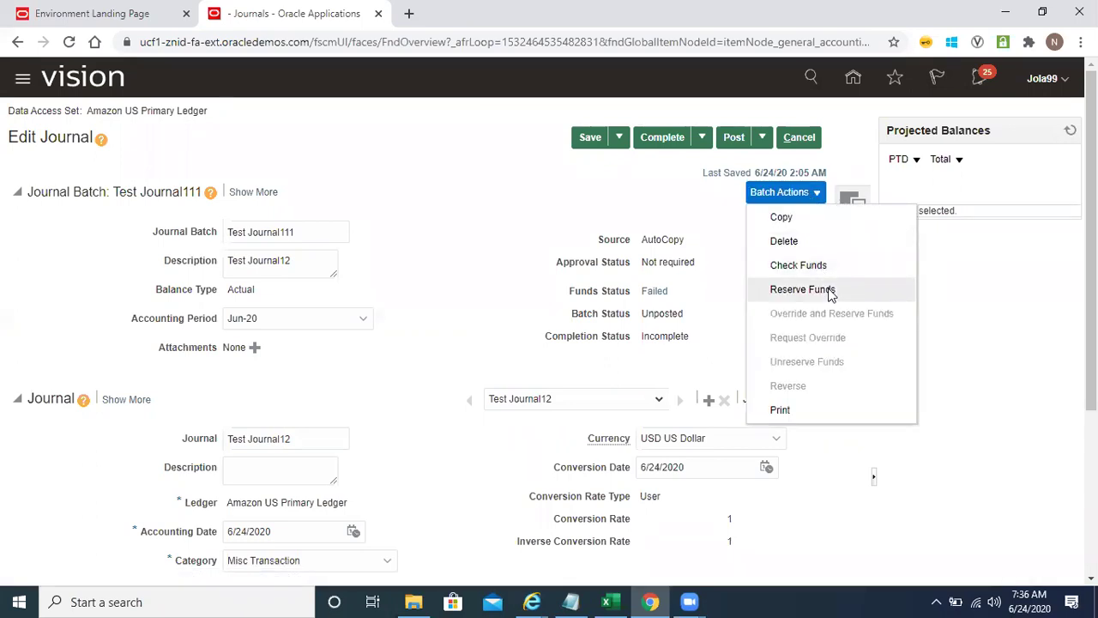
pyautogui.click(591, 137)
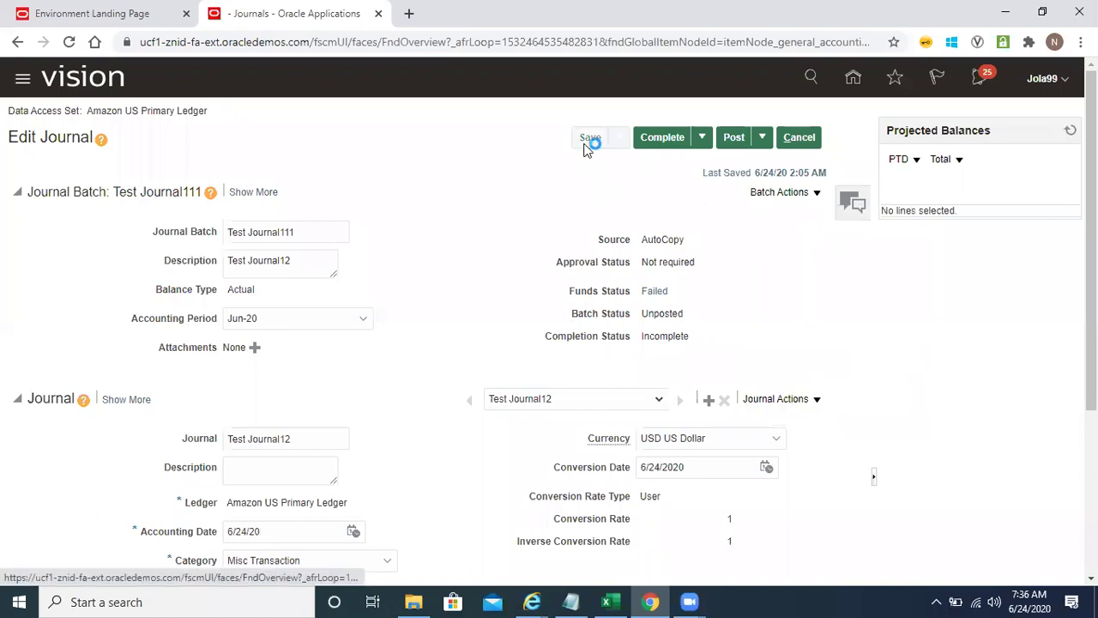
pyautogui.click(817, 194)
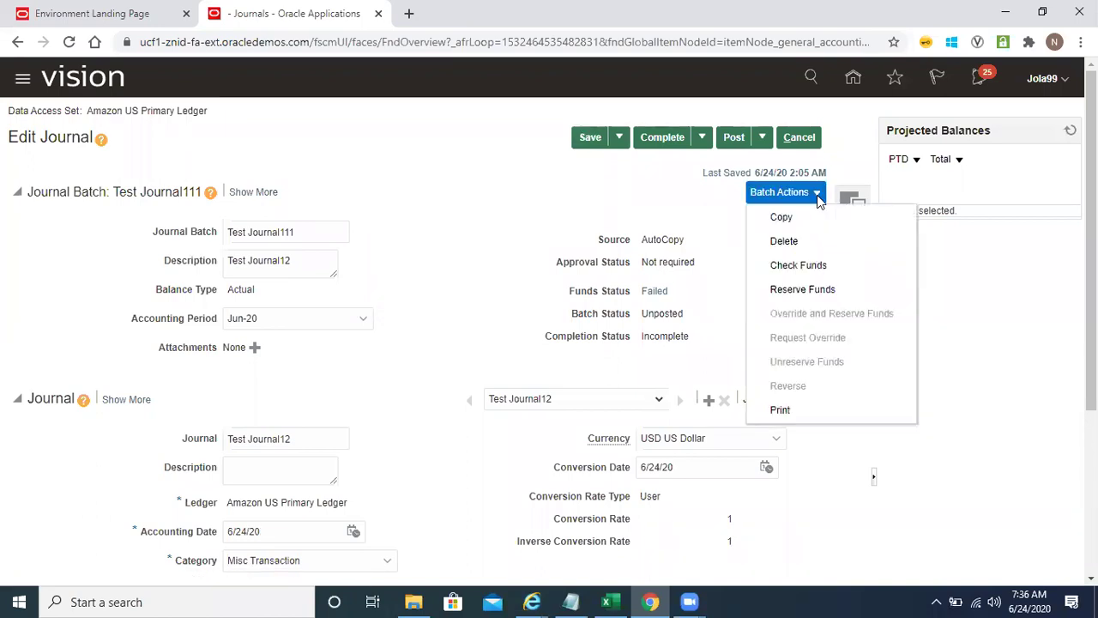
pyautogui.click(824, 286)
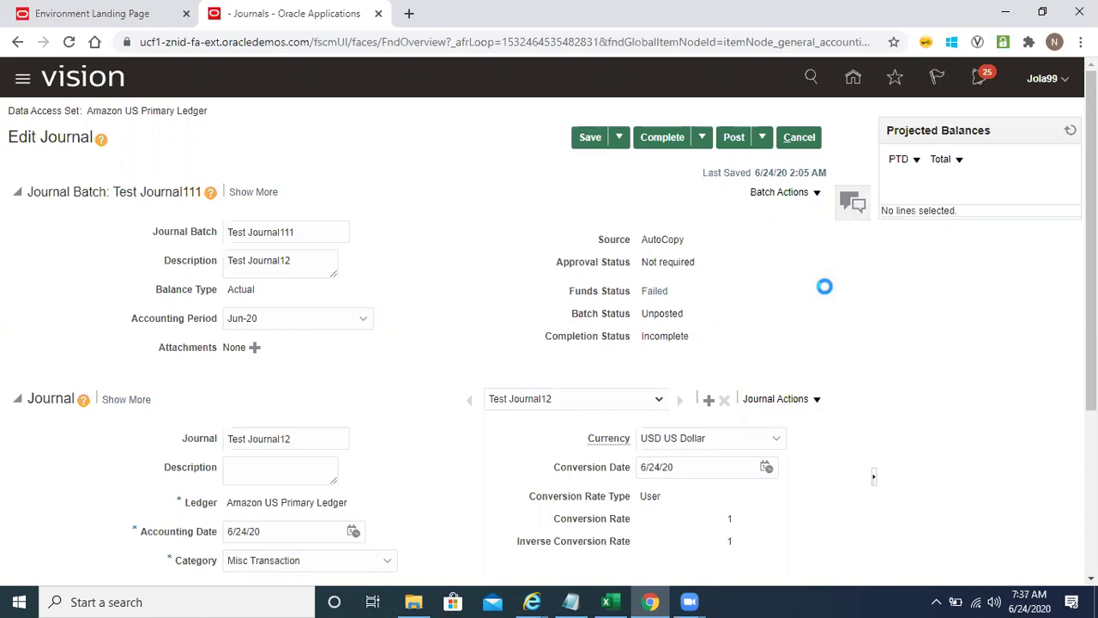
pyautogui.click(817, 194)
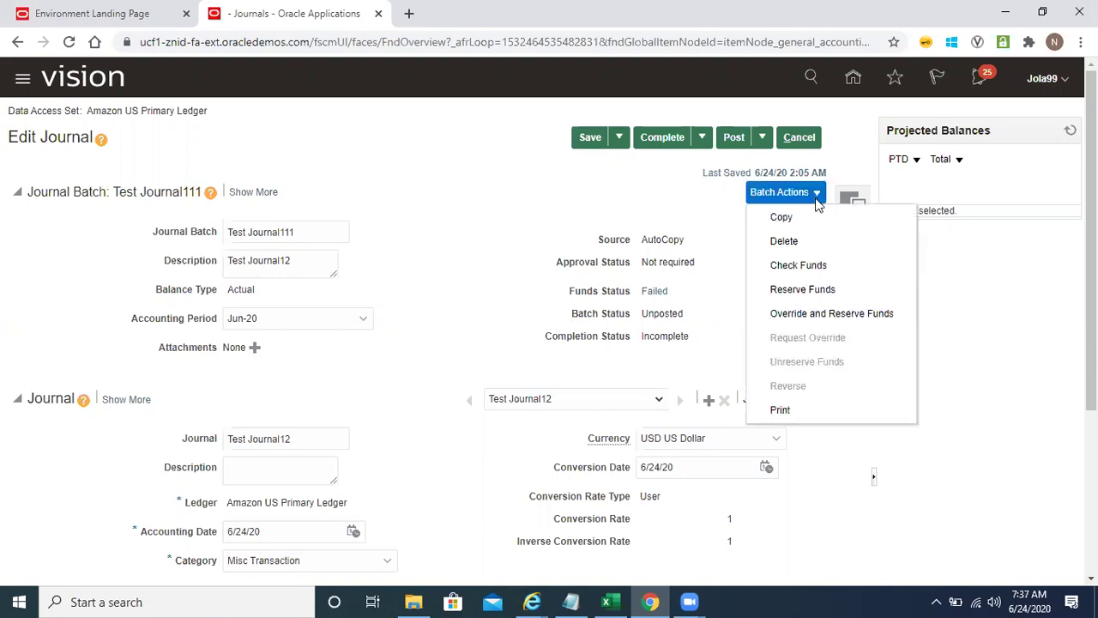
pyautogui.click(840, 315)
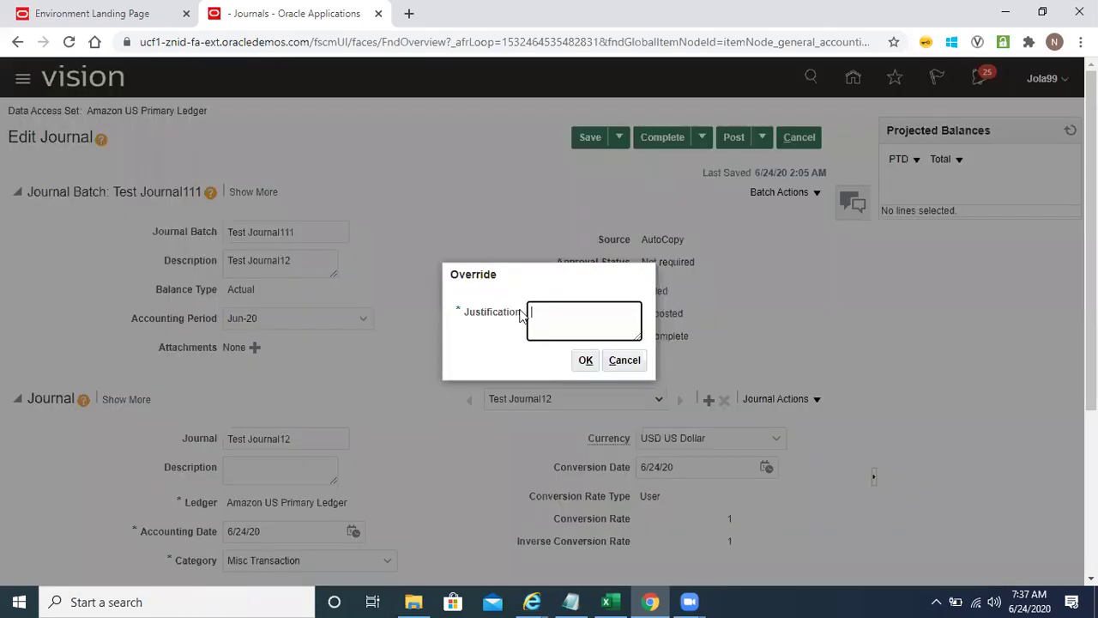
pyautogui.write('Ts')
pyautogui.write('st')
pyautogui.click(584, 365)
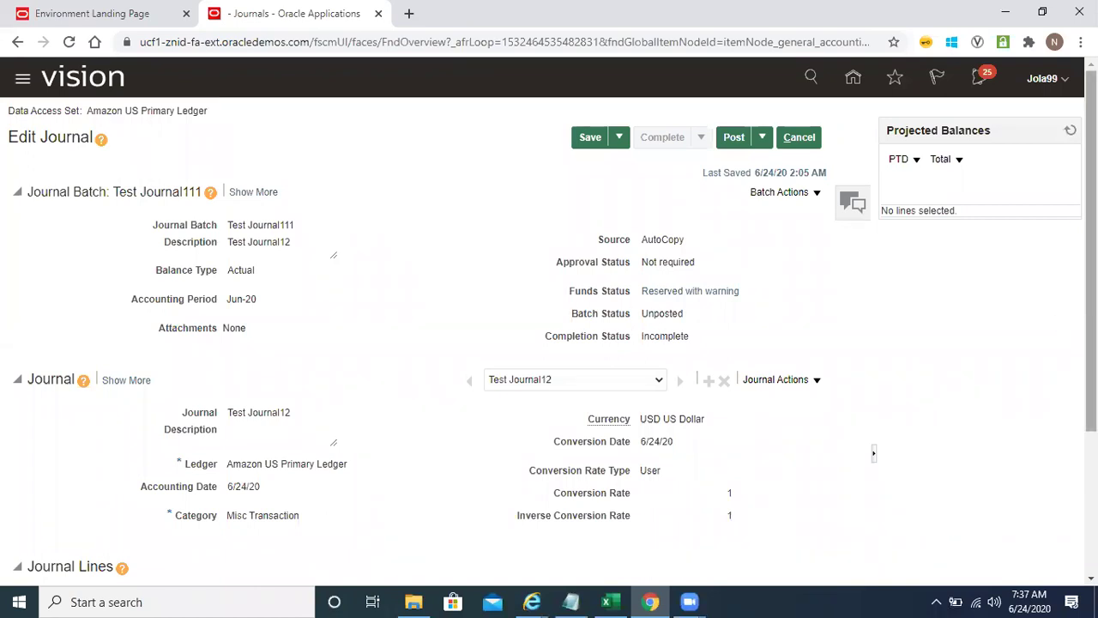
pyautogui.scroll(-2, 606, 432)
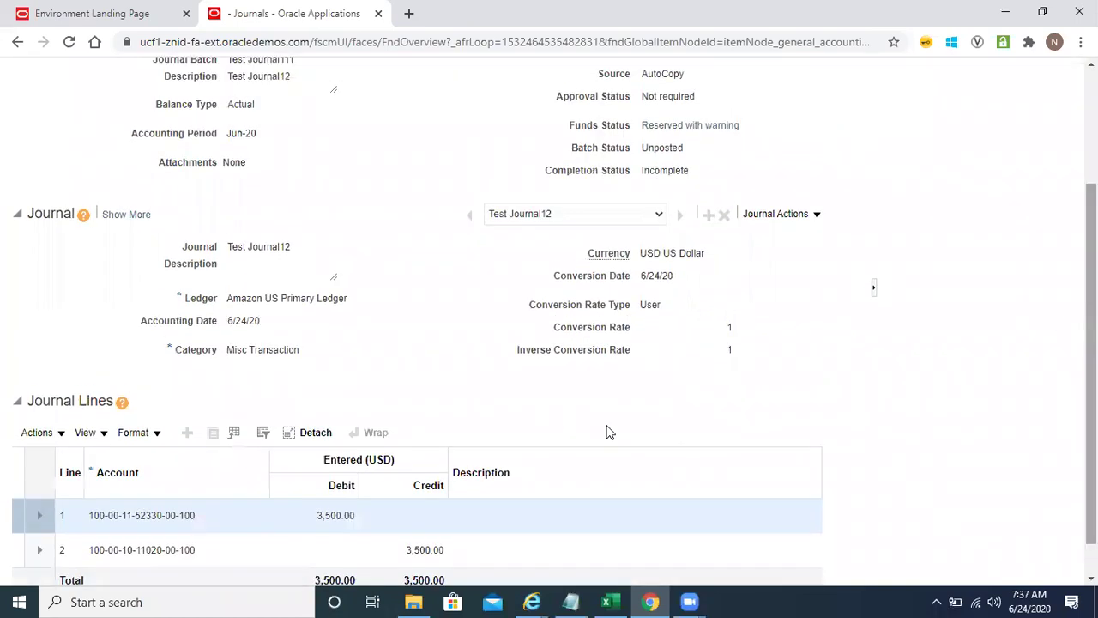
pyautogui.click(122, 513)
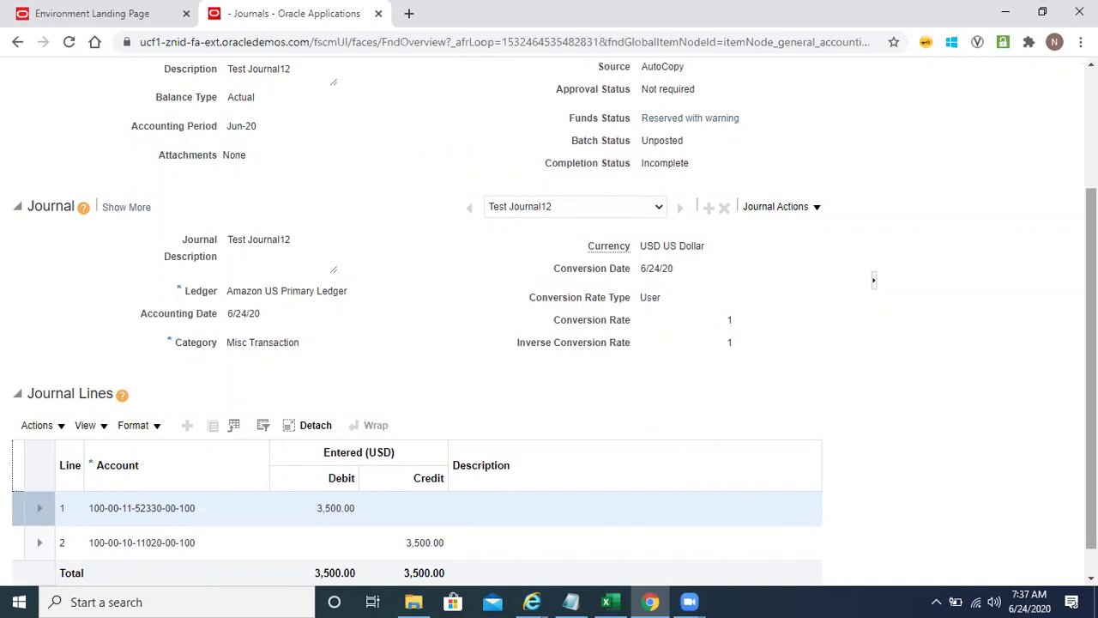
pyautogui.scroll(-1, 550, 321)
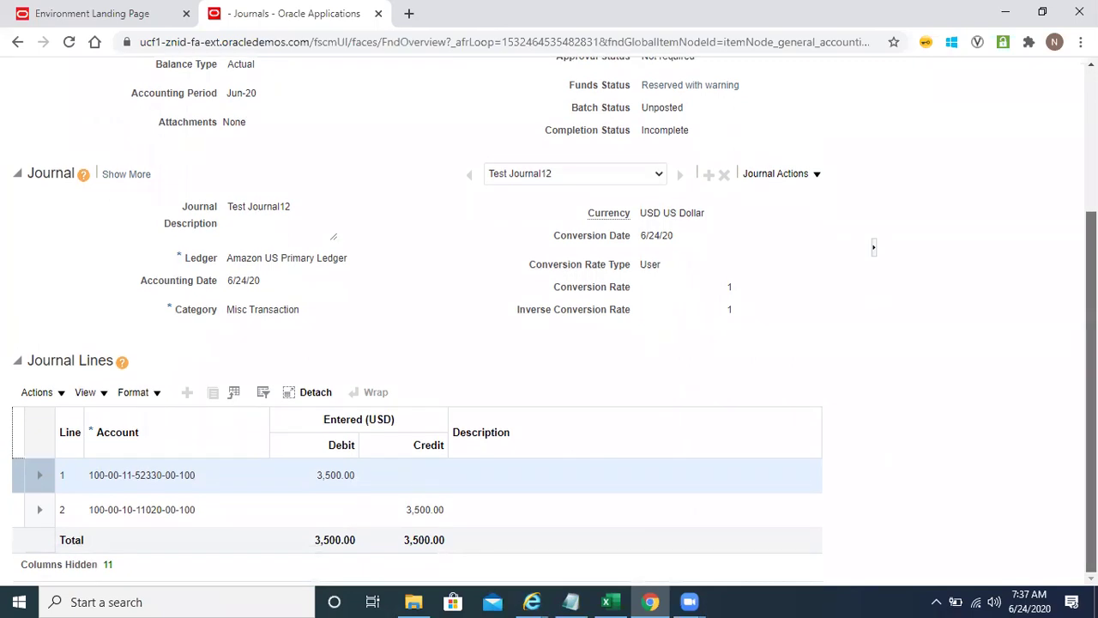
pyautogui.scroll(3, 549, 320)
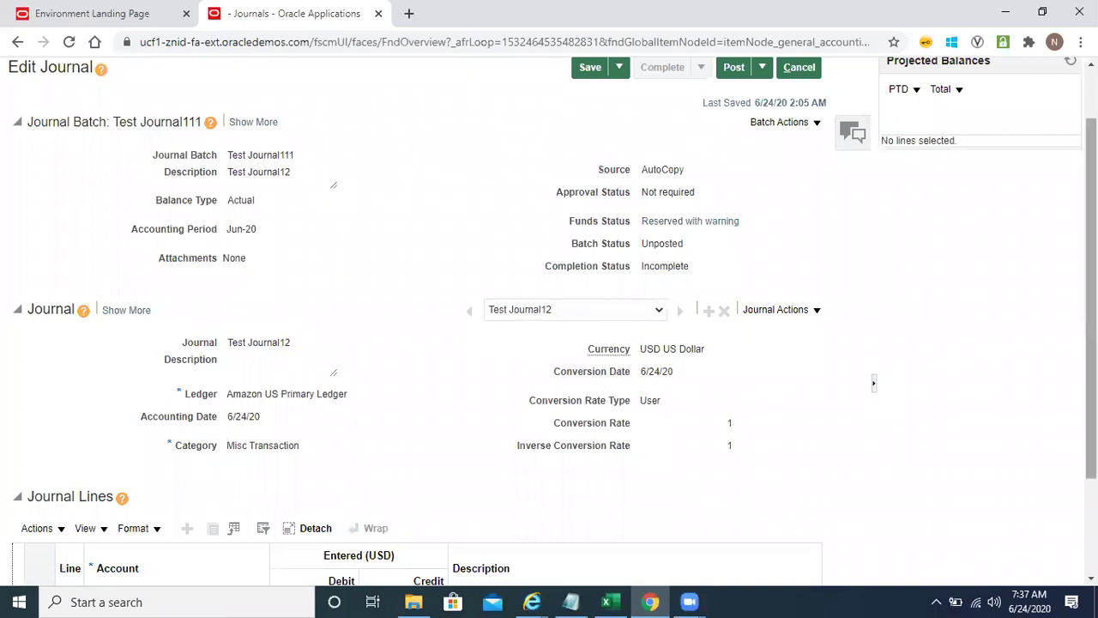
pyautogui.scroll(2, 807, 153)
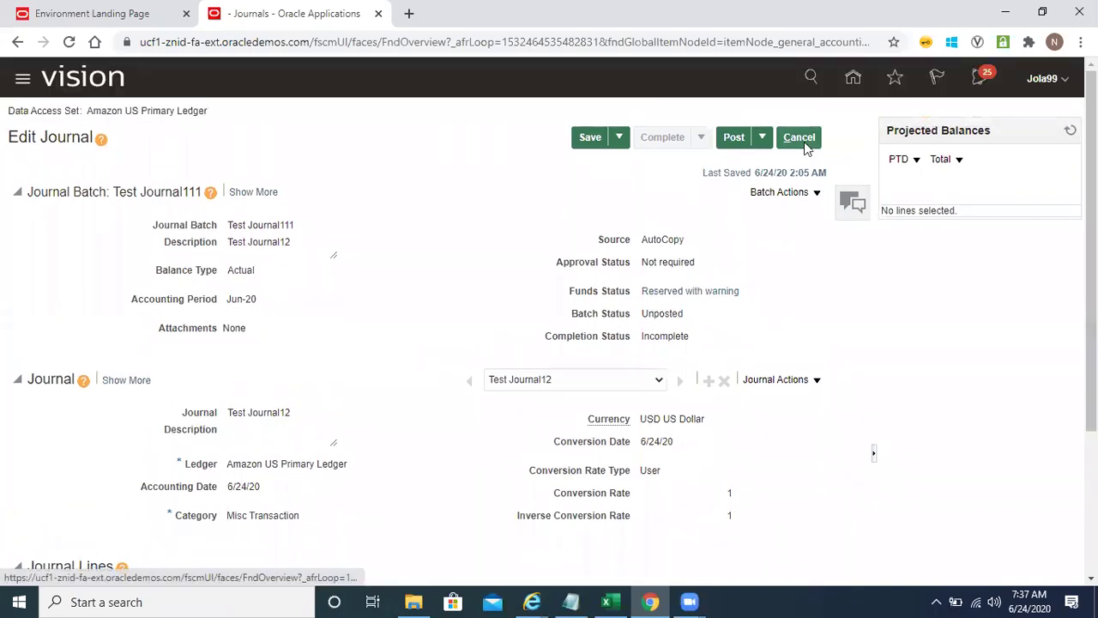
# Post Test Journal111, acknowledge the confirmation, and return to Review Budgetary Control Balances
pyautogui.click(733, 139)
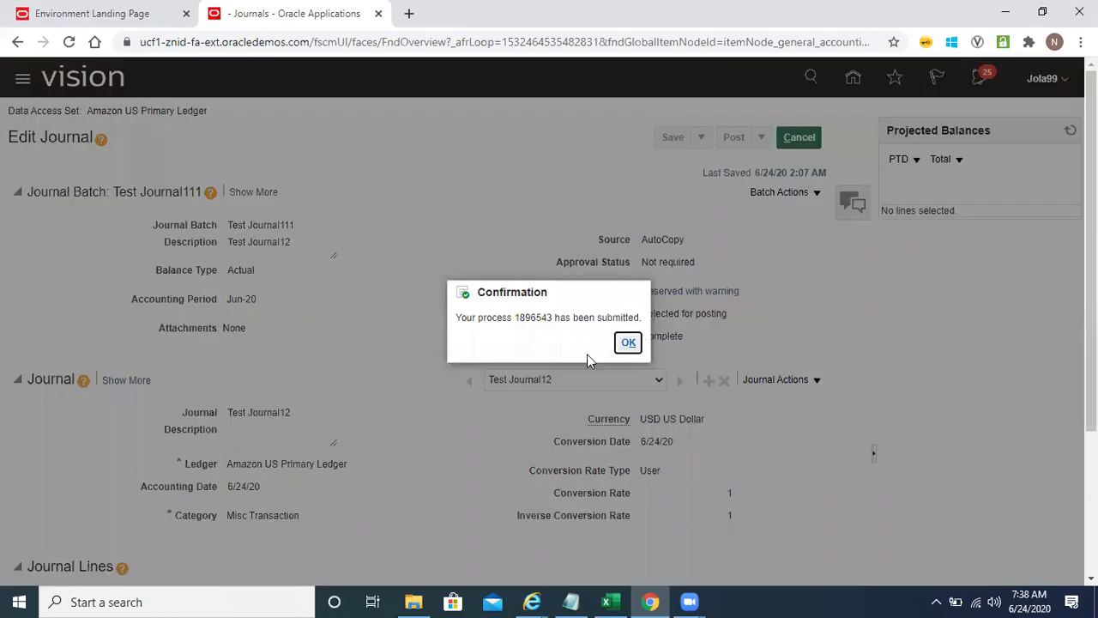
pyautogui.click(628, 343)
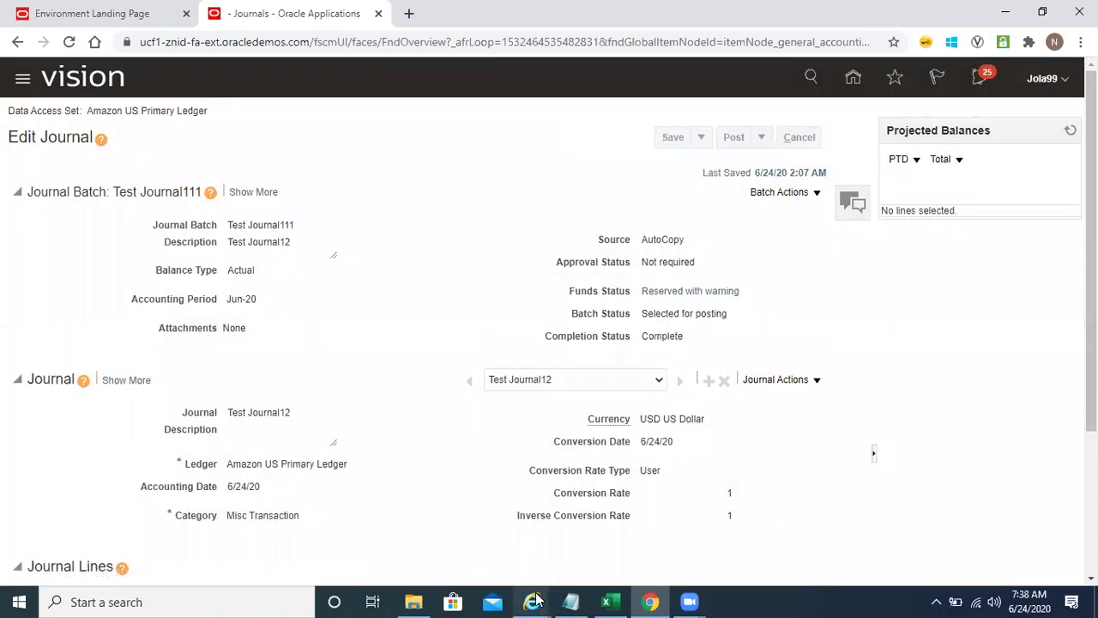
pyautogui.moveTo(534, 599)
pyautogui.click(690, 551)
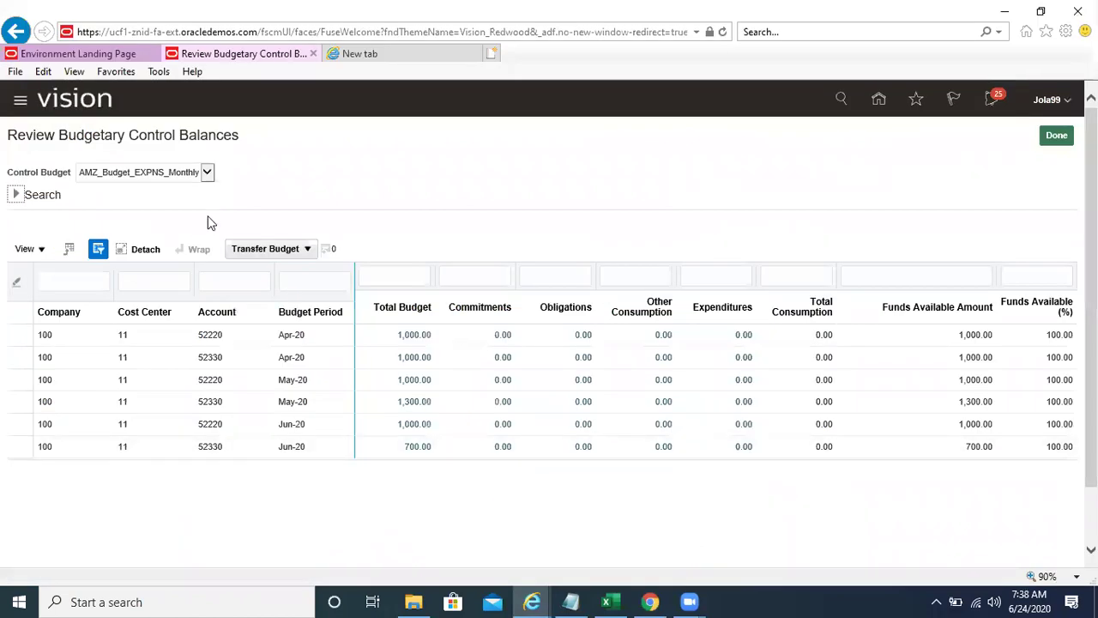
pyautogui.click(15, 195)
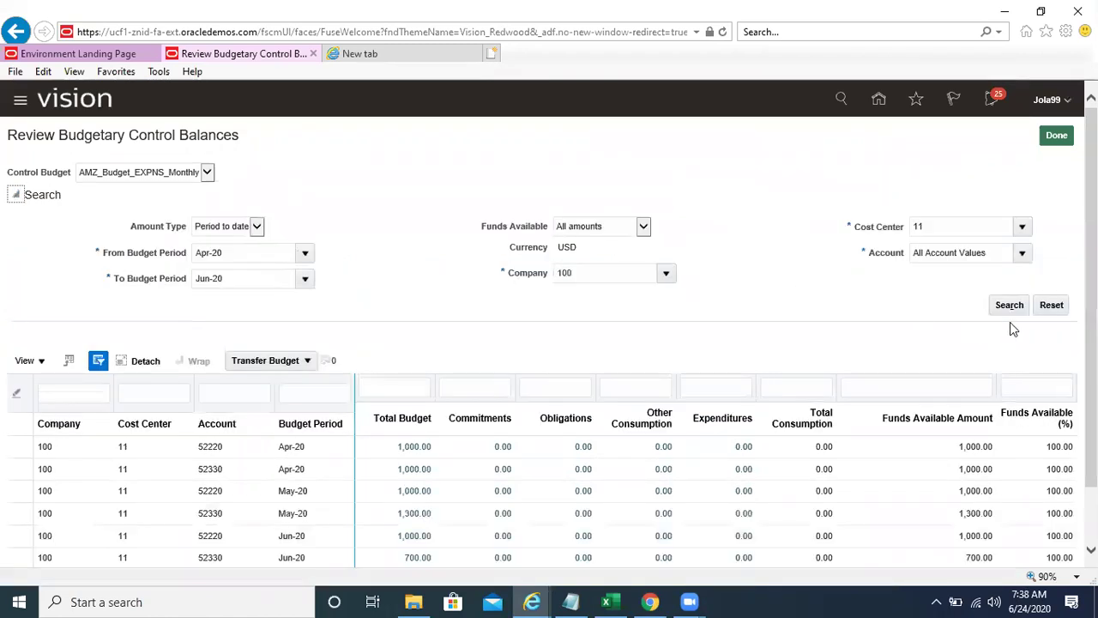
# Rerun the monthly search and inspect the 52220 and 52330 rows for Apr-20 and May-20
pyautogui.click(1010, 306)
pyautogui.scroll(-1, 549, 343)
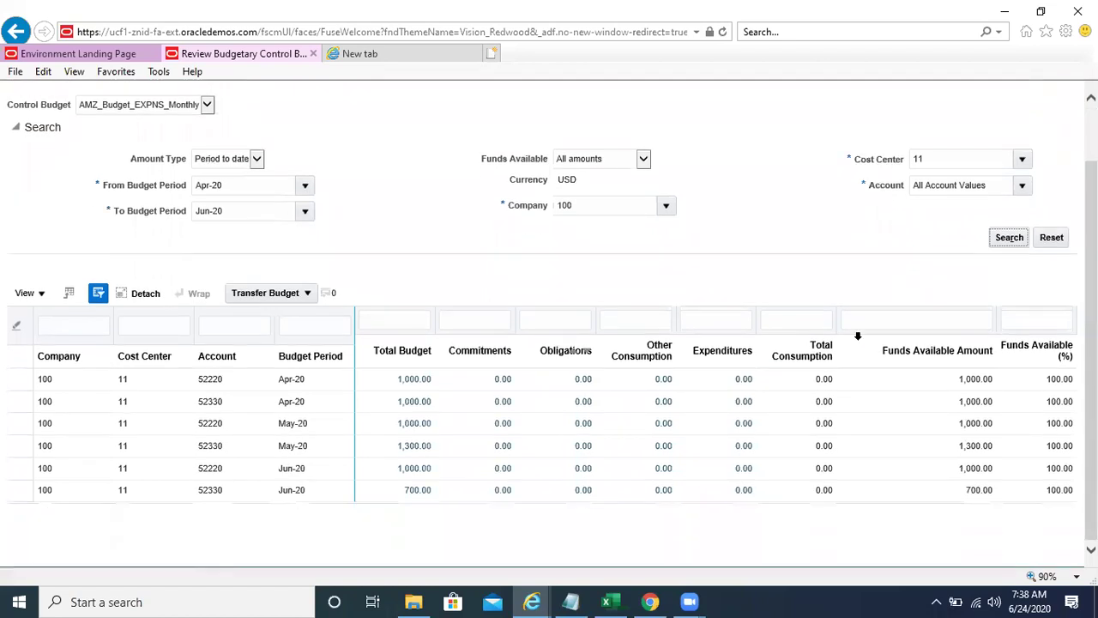
pyautogui.click(286, 403)
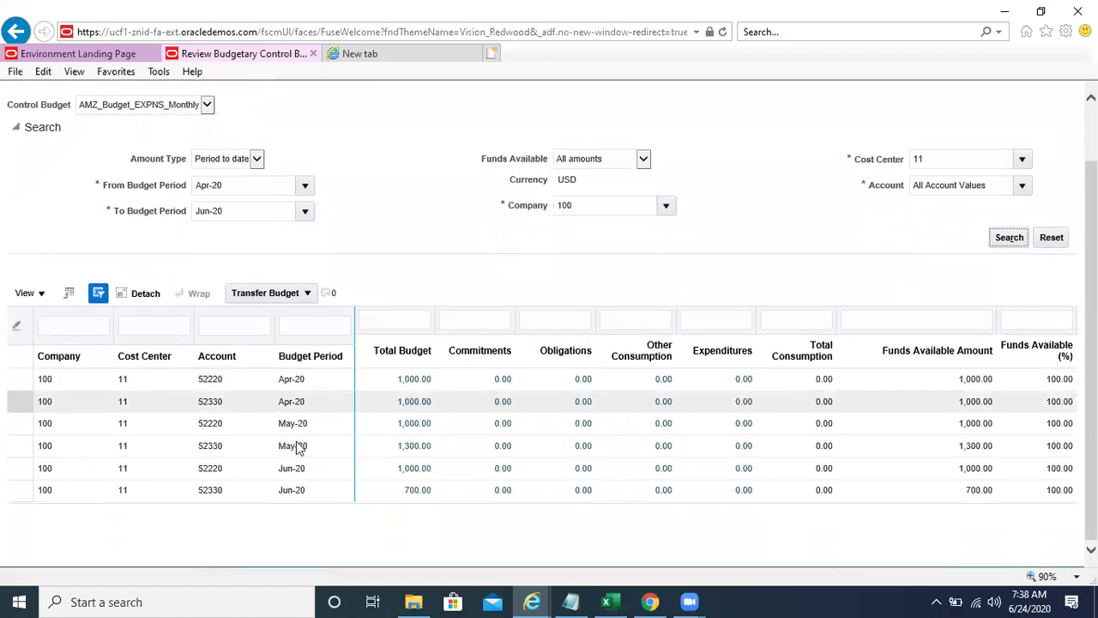
pyautogui.click(258, 383)
pyautogui.click(261, 401)
pyautogui.click(341, 445)
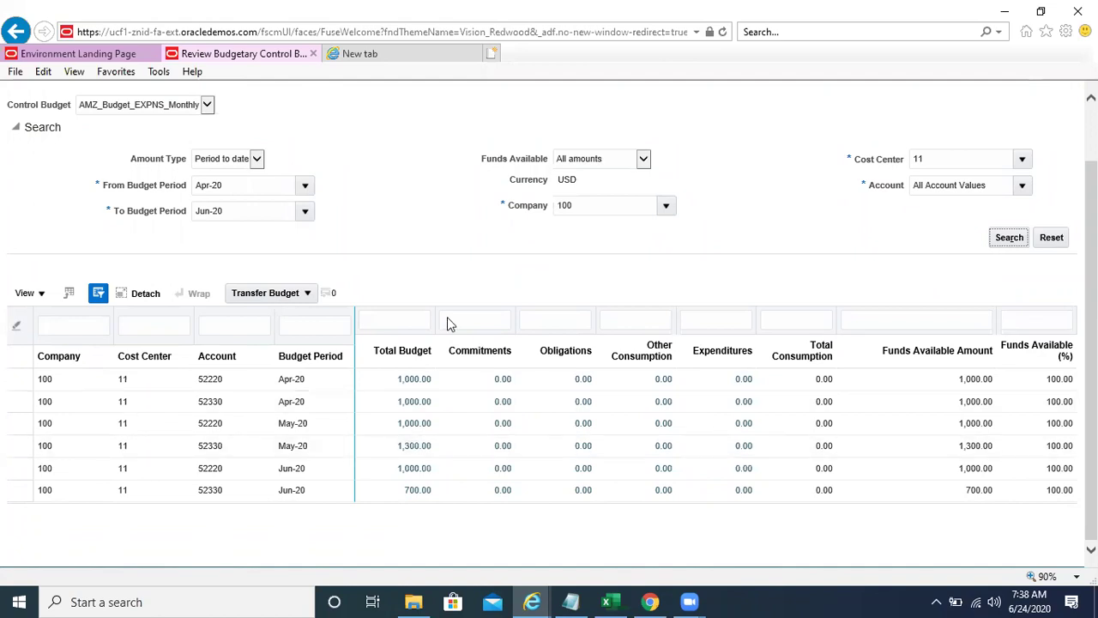
pyautogui.click(999, 247)
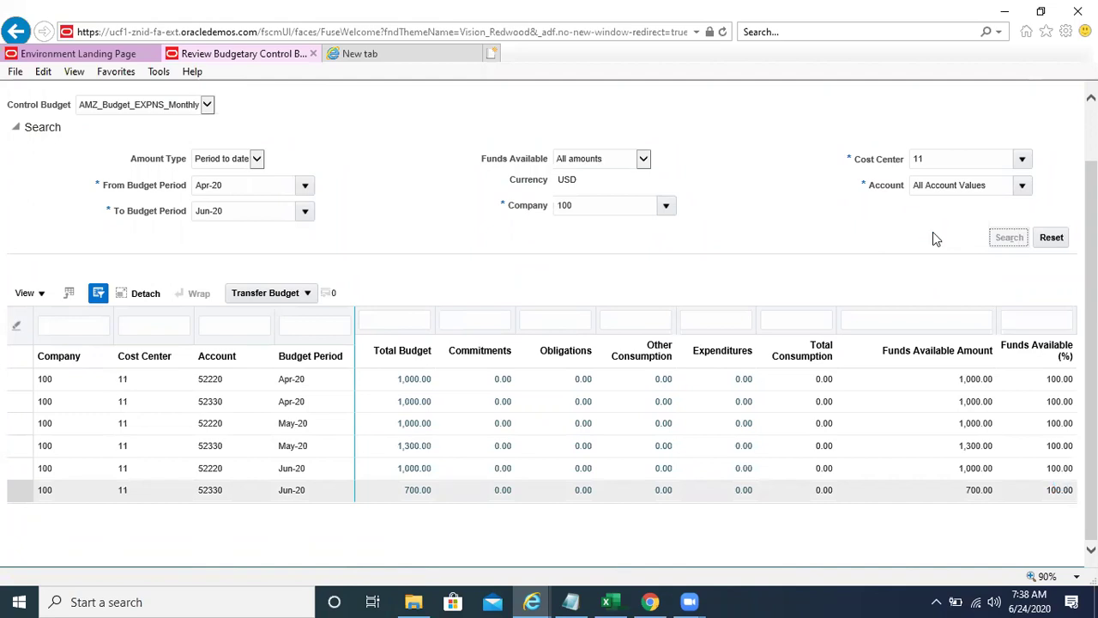
pyautogui.click(208, 105)
# Switch to AMZ_QTR_Expnses_Budget for Q2-20 to Q2-20, company 100, cost center 11
pyautogui.click(205, 116)
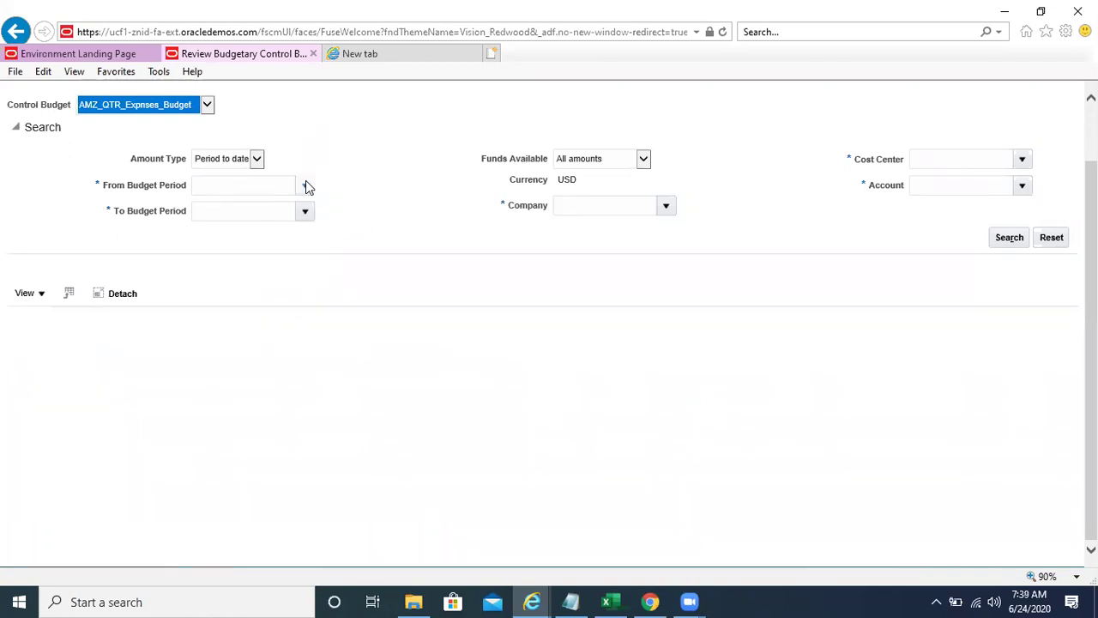
pyautogui.click(305, 184)
pyautogui.click(290, 232)
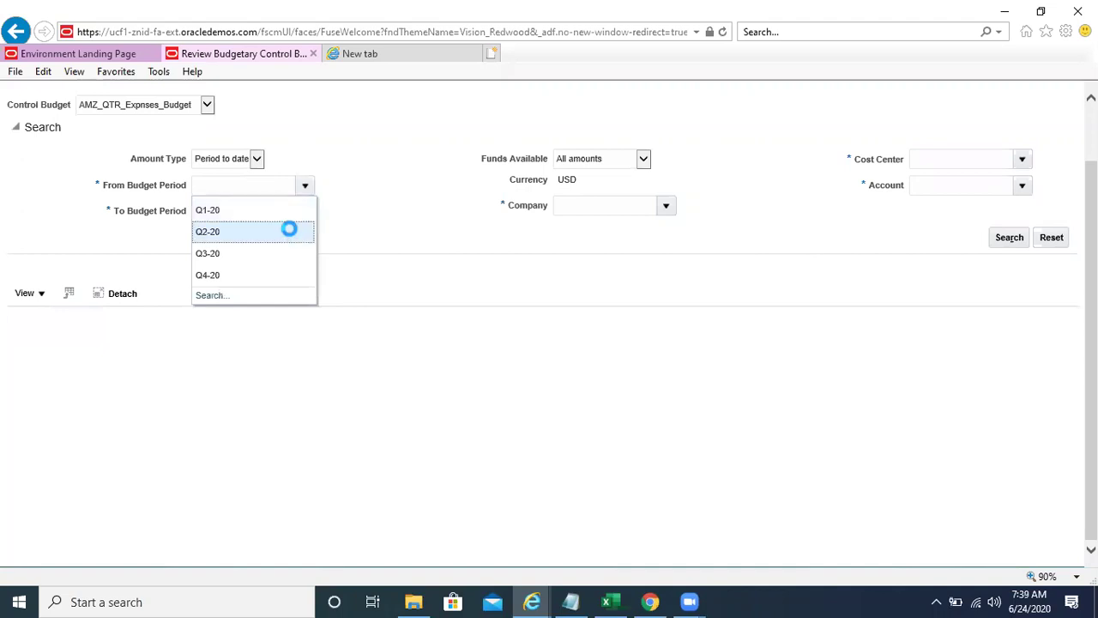
pyautogui.click(304, 210)
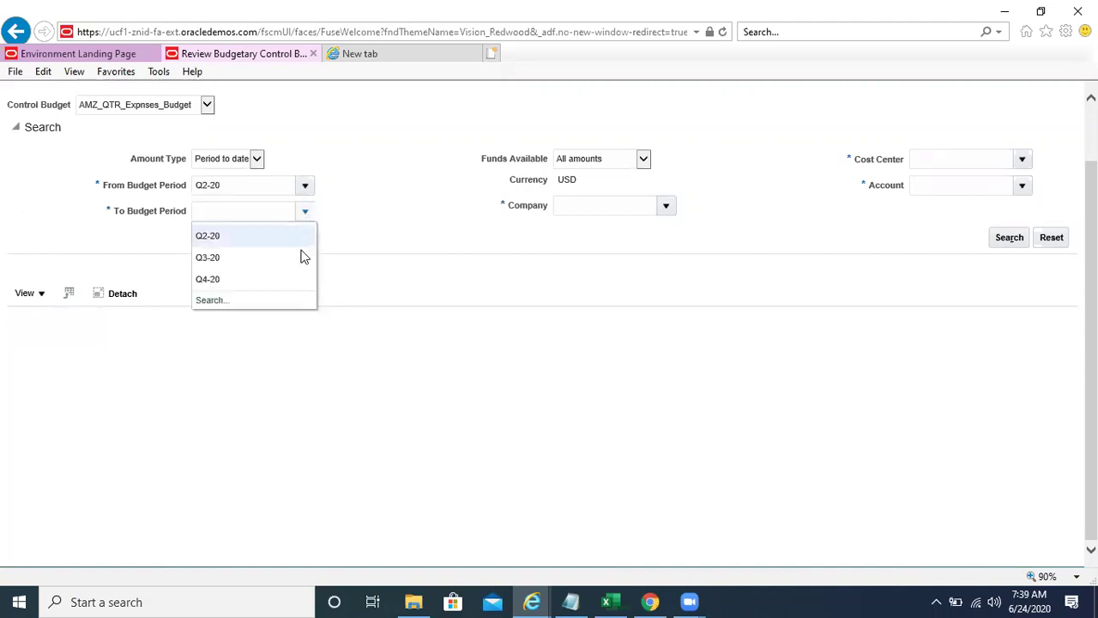
pyautogui.click(291, 233)
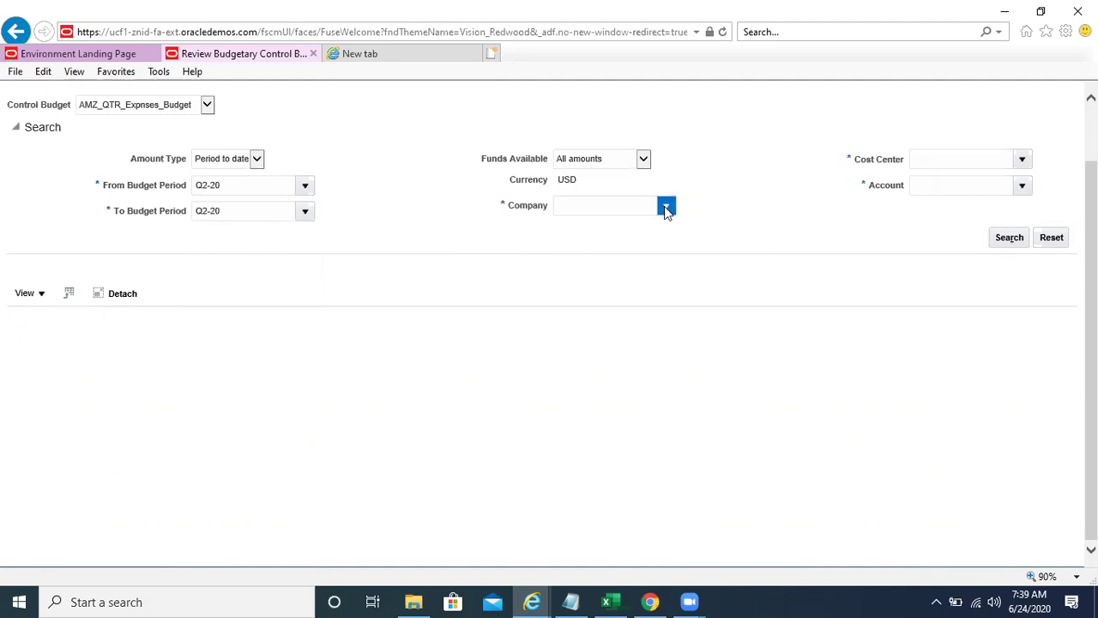
pyautogui.click(666, 206)
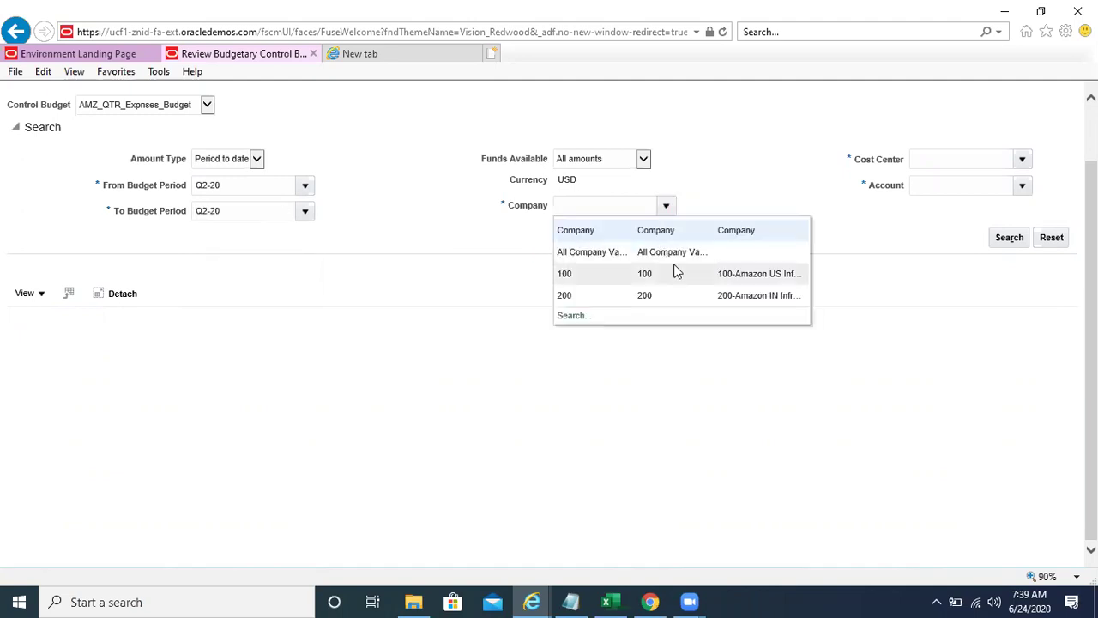
pyautogui.click(710, 277)
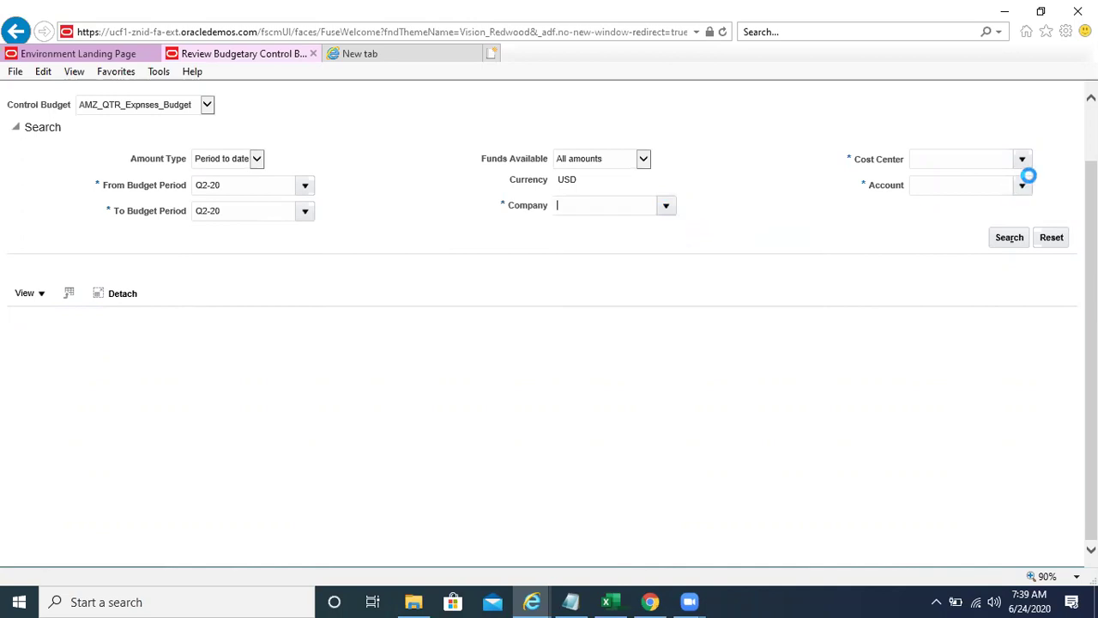
pyautogui.click(1023, 162)
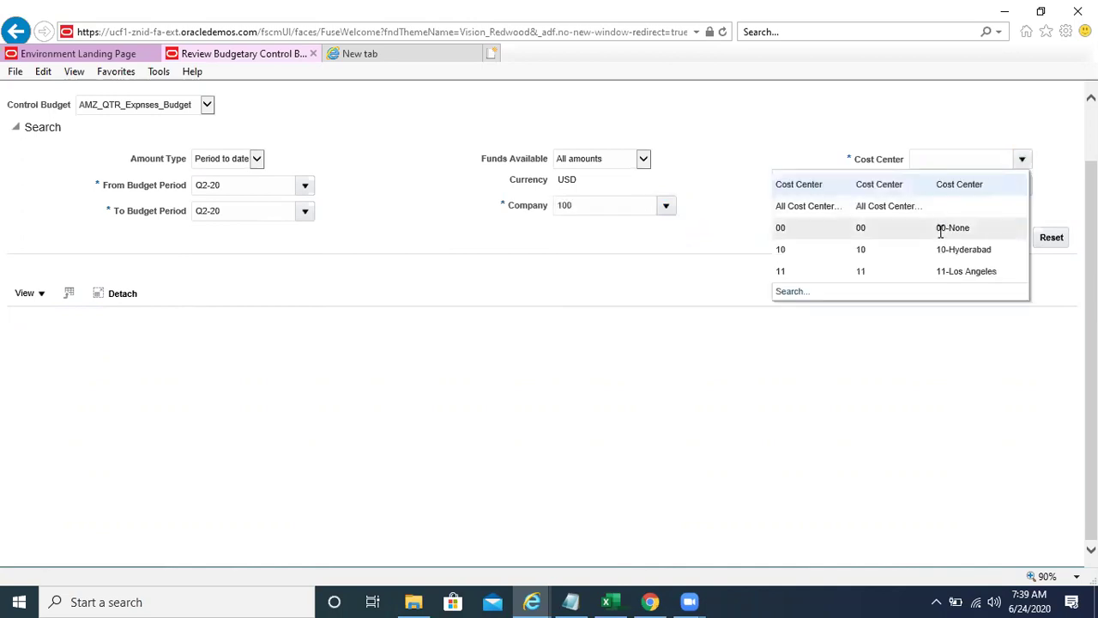
pyautogui.click(911, 273)
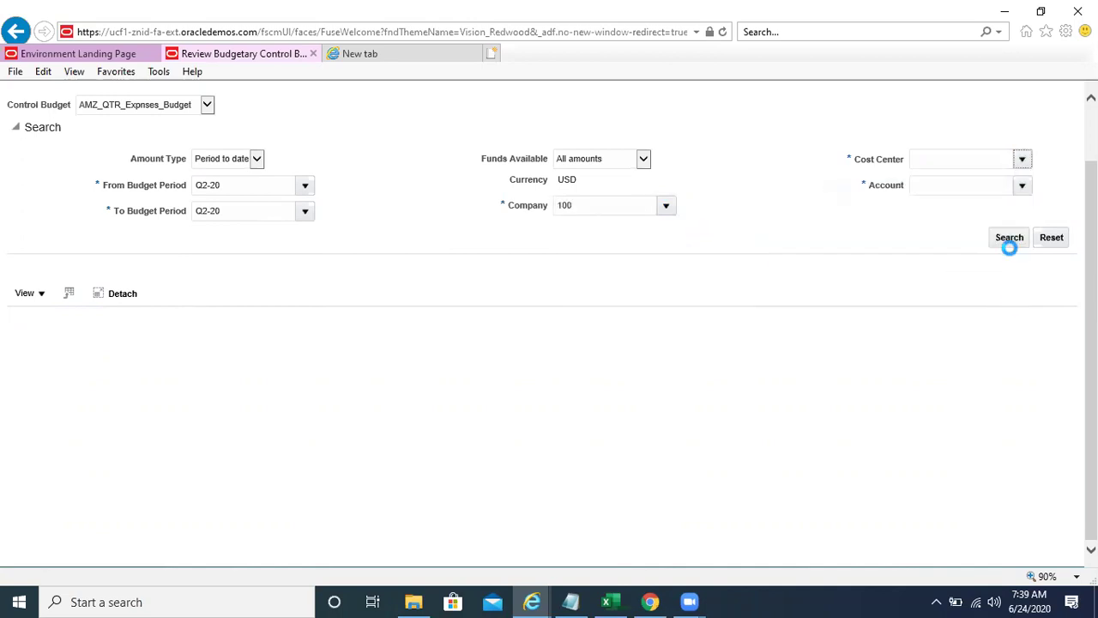
# Find and select account 52330 in the account search, then run the quarterly search
pyautogui.click(1022, 186)
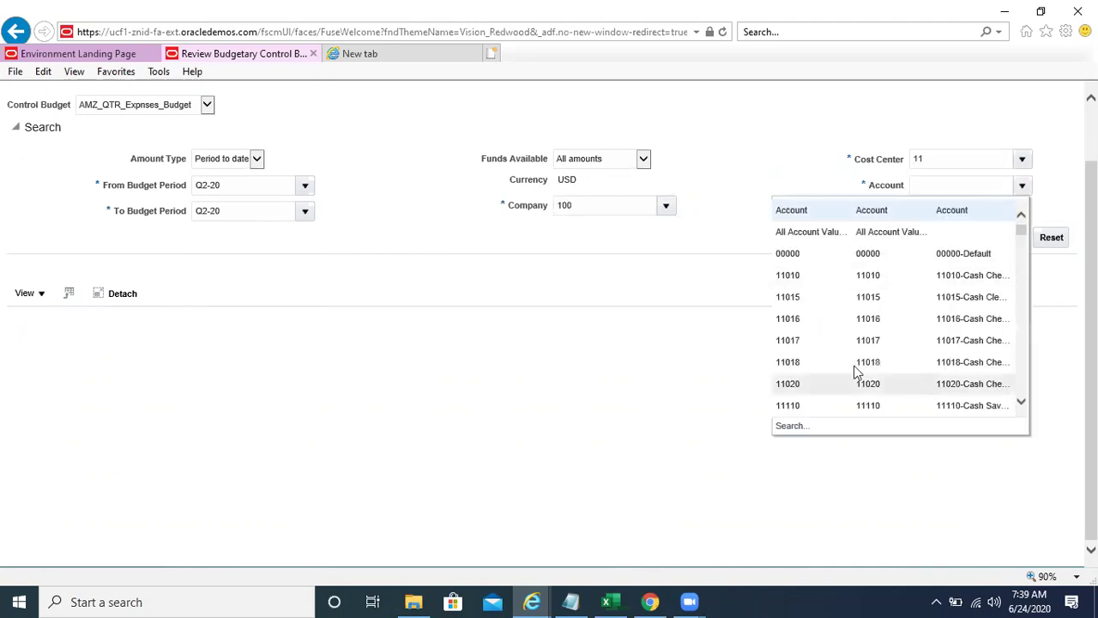
pyautogui.click(791, 426)
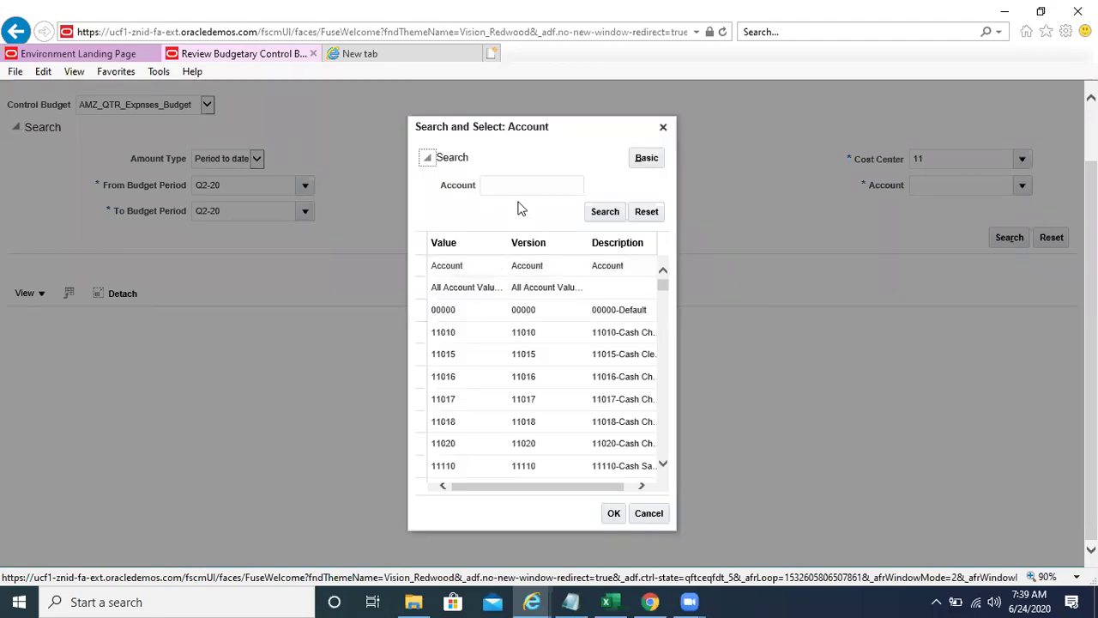
pyautogui.write('52330')
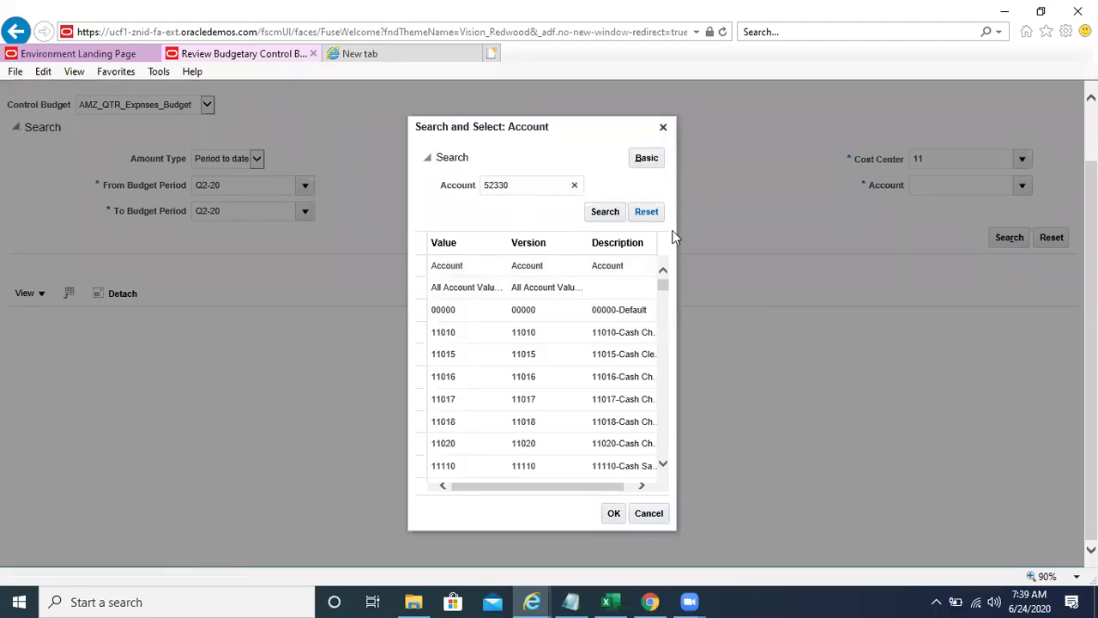
pyautogui.click(605, 214)
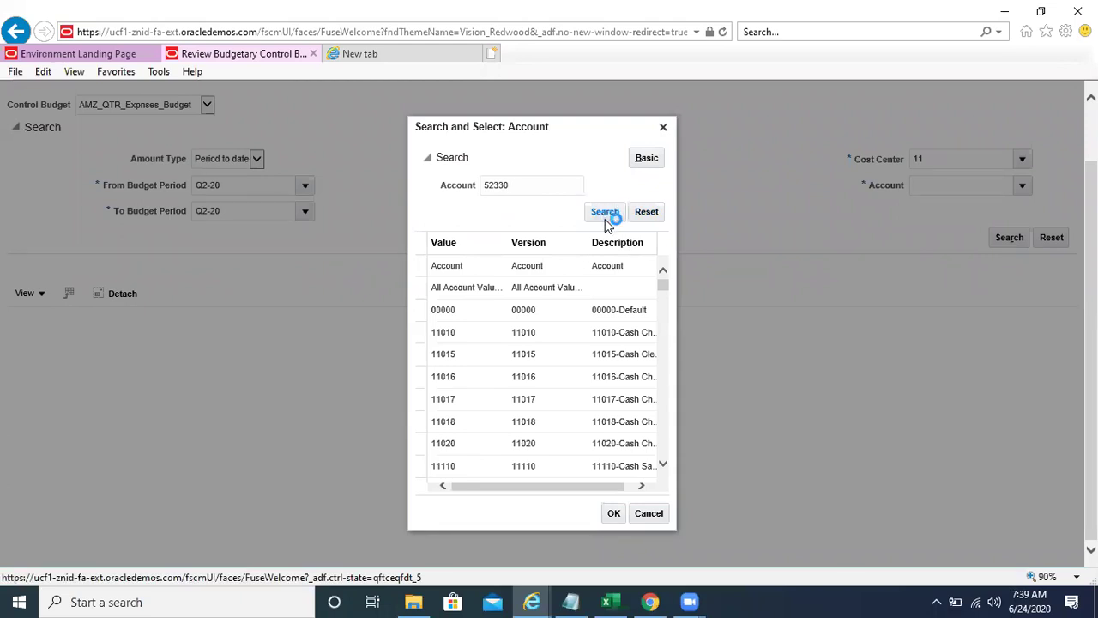
pyautogui.click(544, 380)
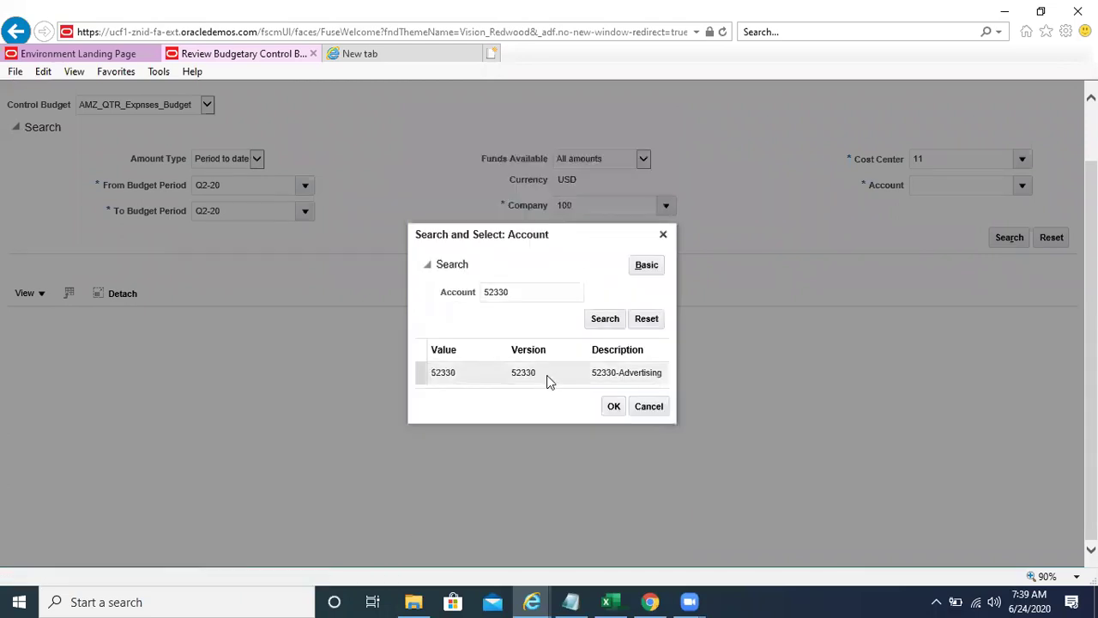
pyautogui.click(615, 407)
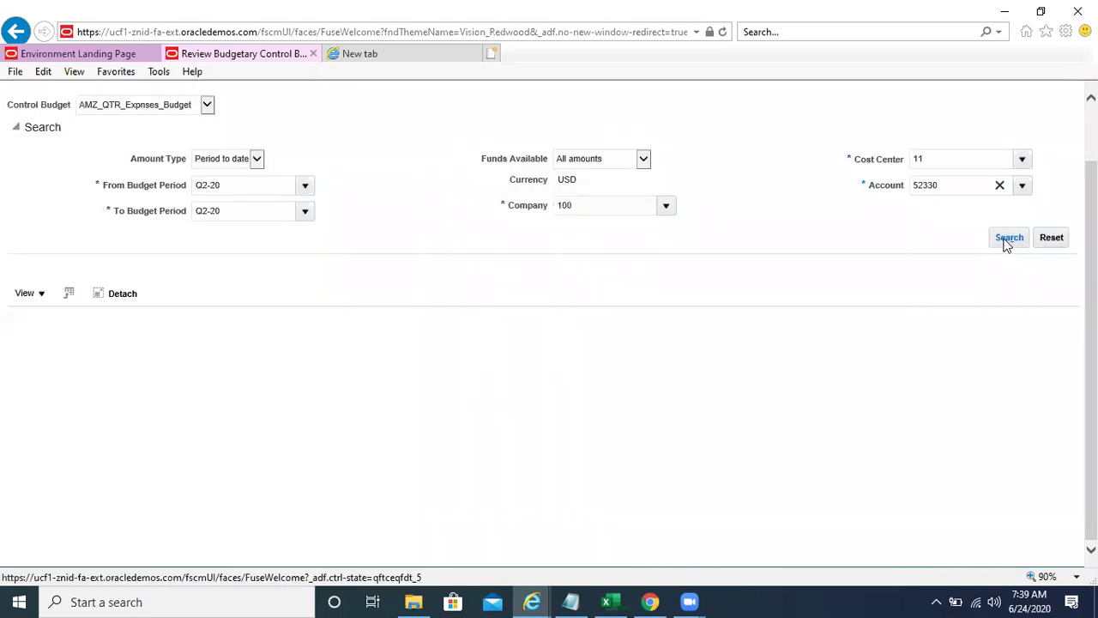
pyautogui.click(1008, 239)
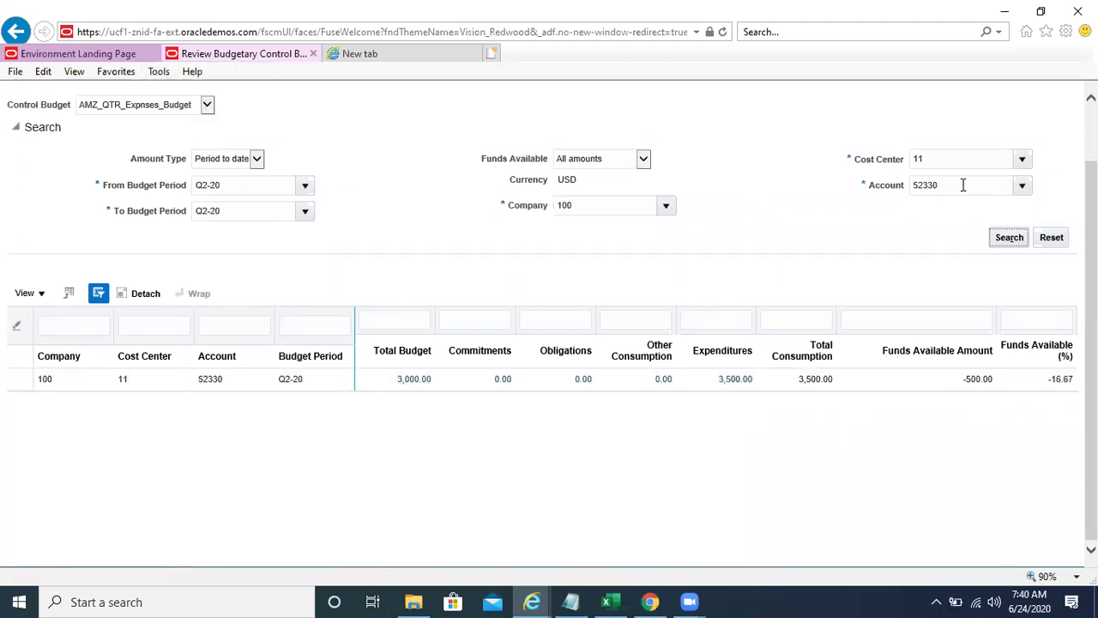
# Widen the Q2-20 query to All Account Values, review the 52220 row, then return to Manage Journals
pyautogui.click(1022, 186)
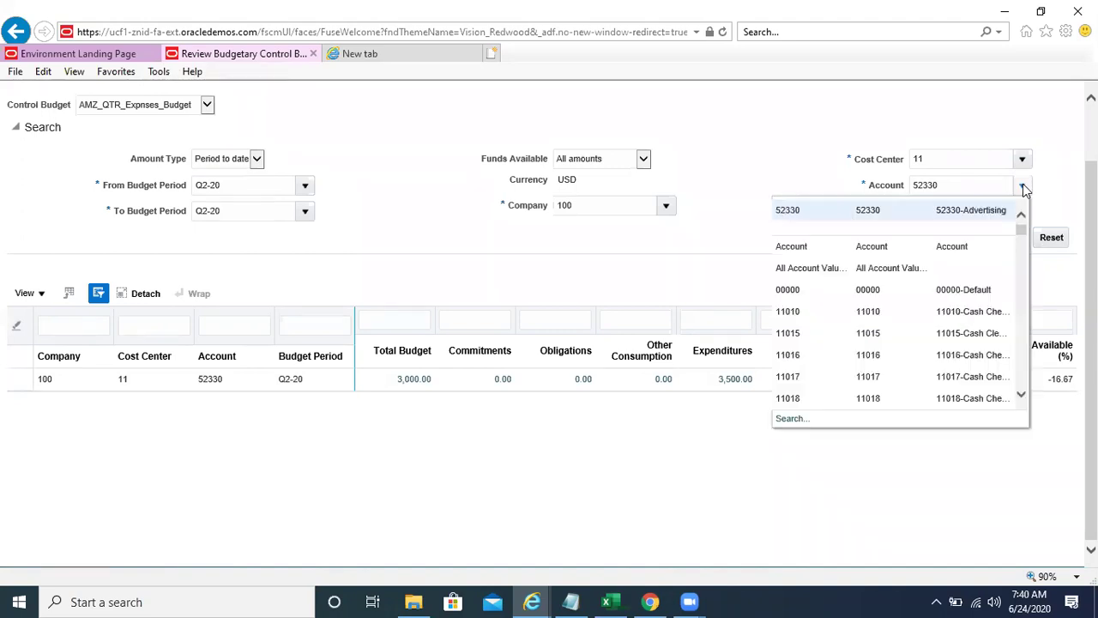
pyautogui.click(983, 266)
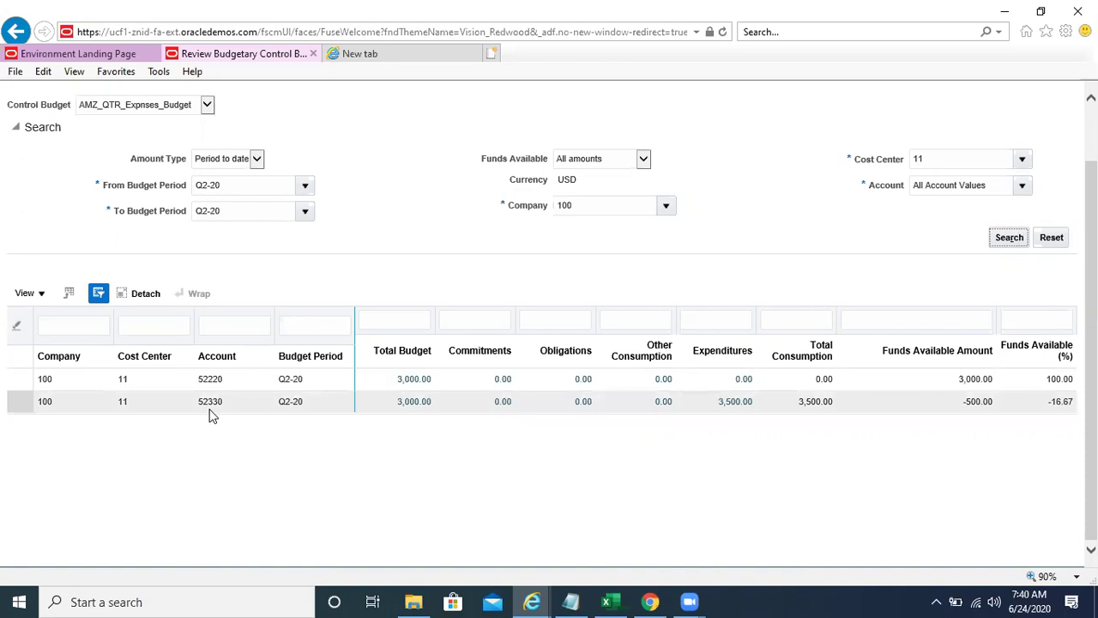
pyautogui.click(213, 386)
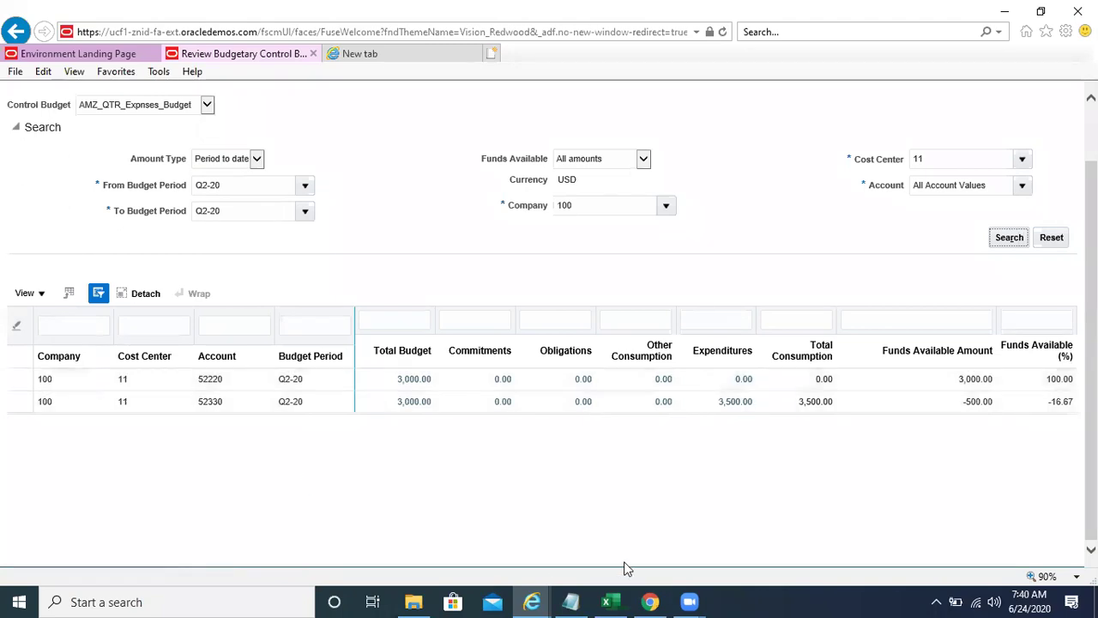
pyautogui.click(652, 602)
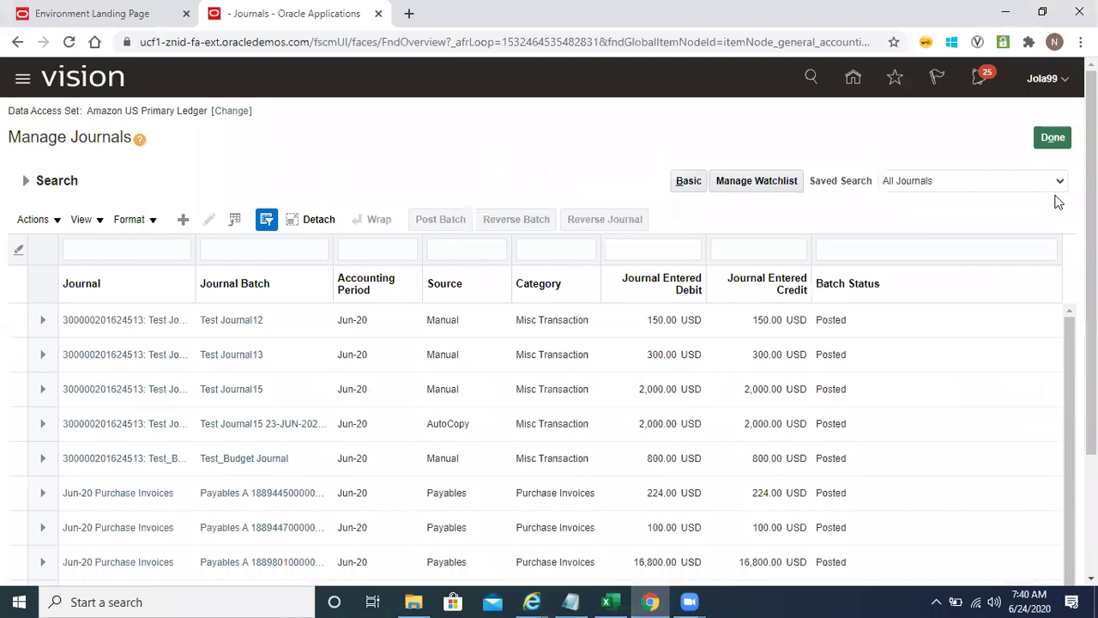
# Close Manage Journals, go to the Home page and show the Payables apps
pyautogui.click(1057, 140)
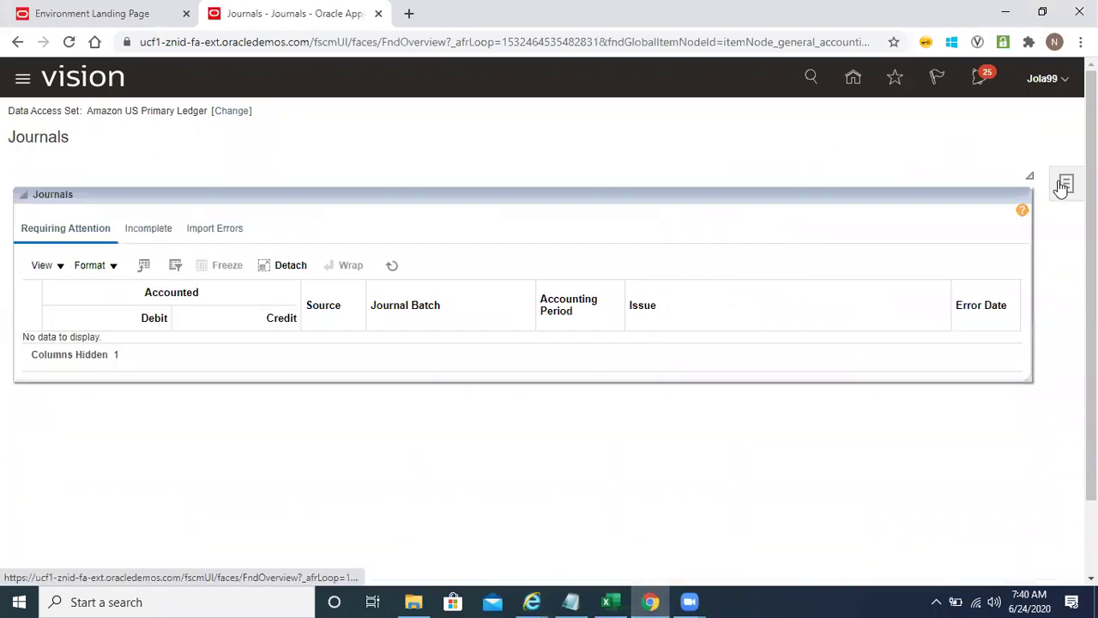
pyautogui.click(853, 84)
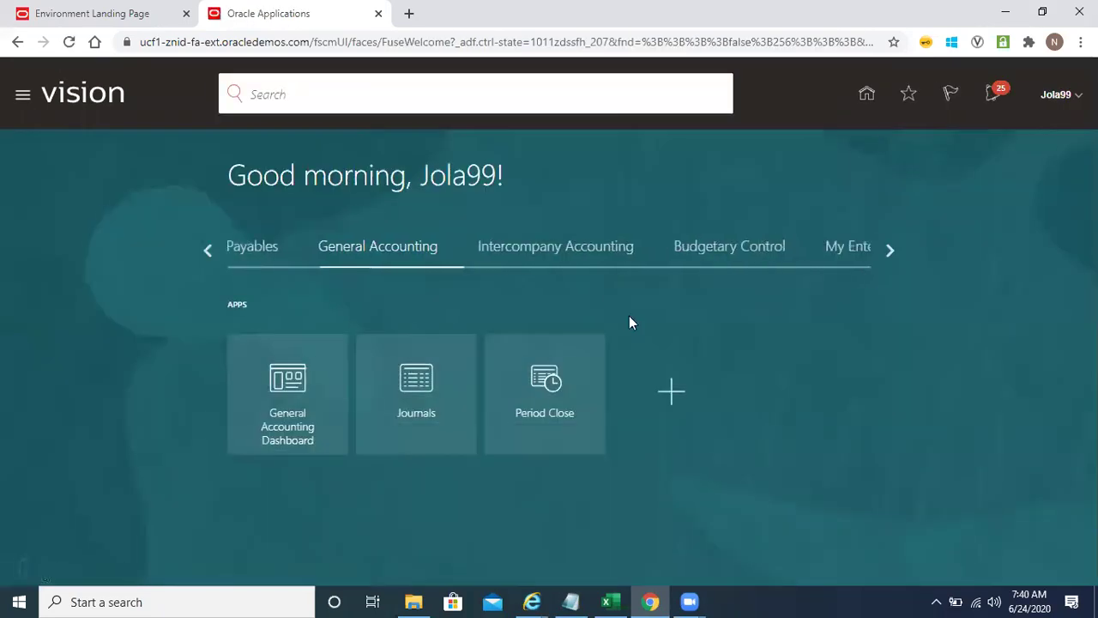
pyautogui.click(234, 248)
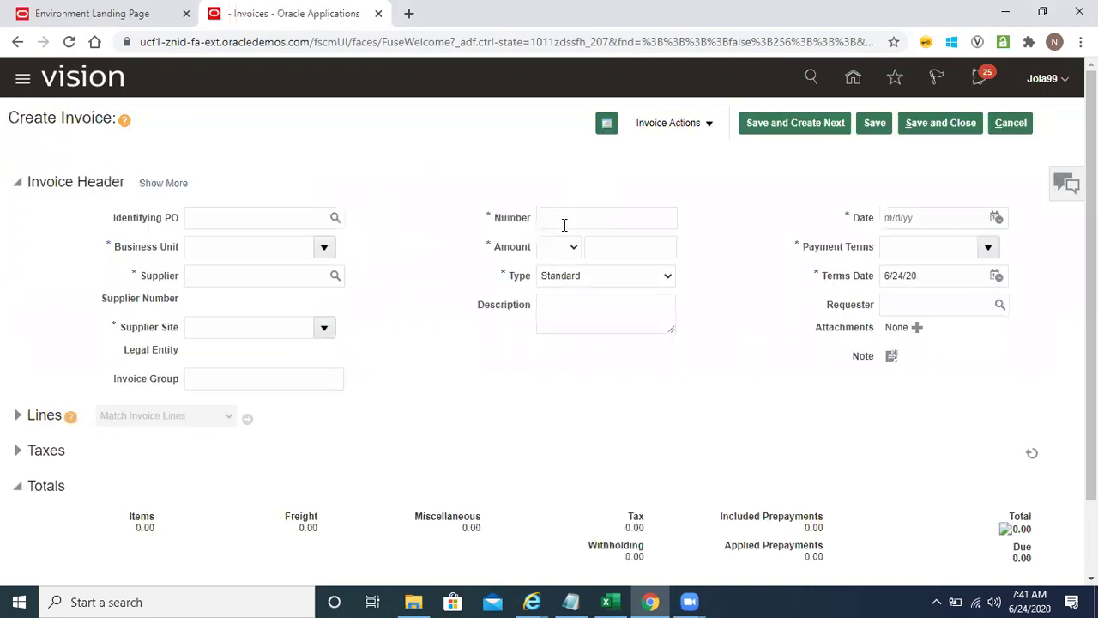
# Set business unit Amazon US Infra BU and choose Apple Supplier as the supplier
pyautogui.click(325, 249)
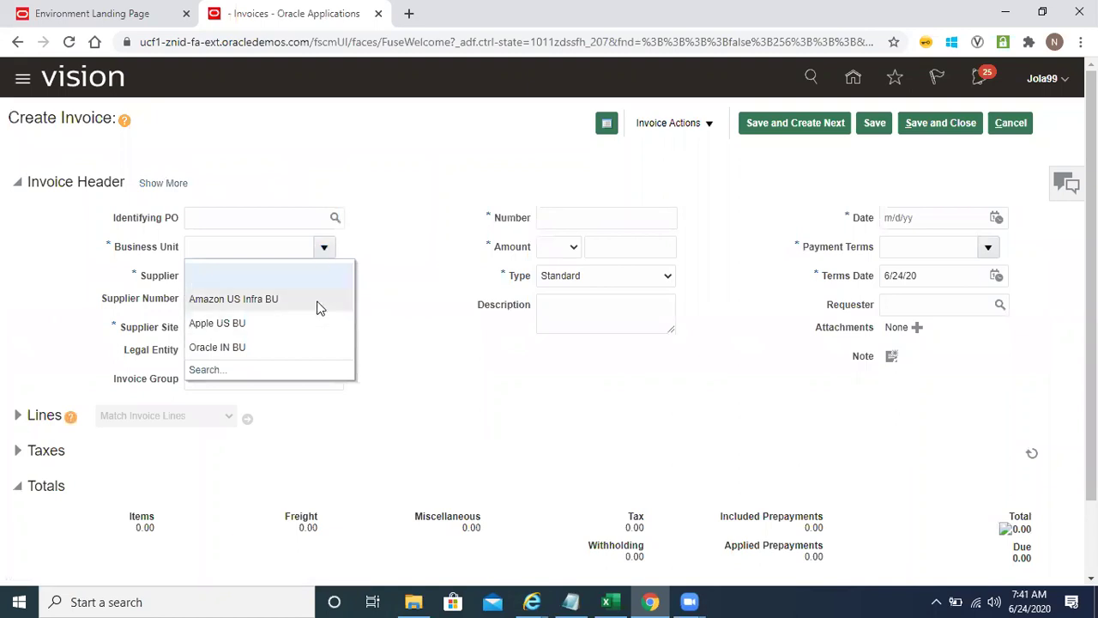
pyautogui.click(316, 302)
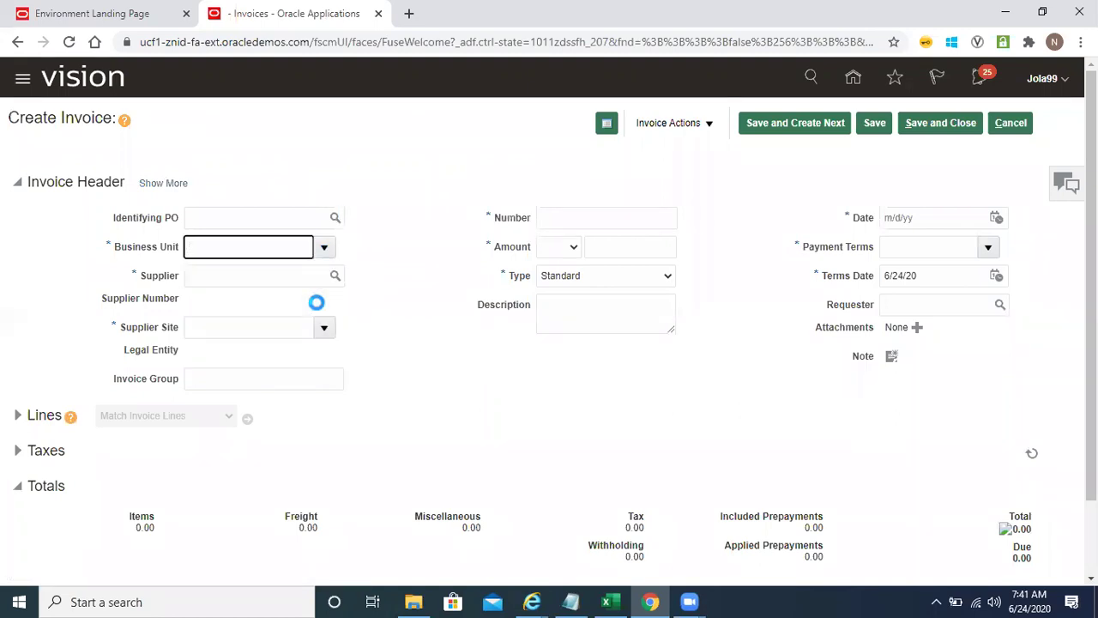
pyautogui.click(322, 275)
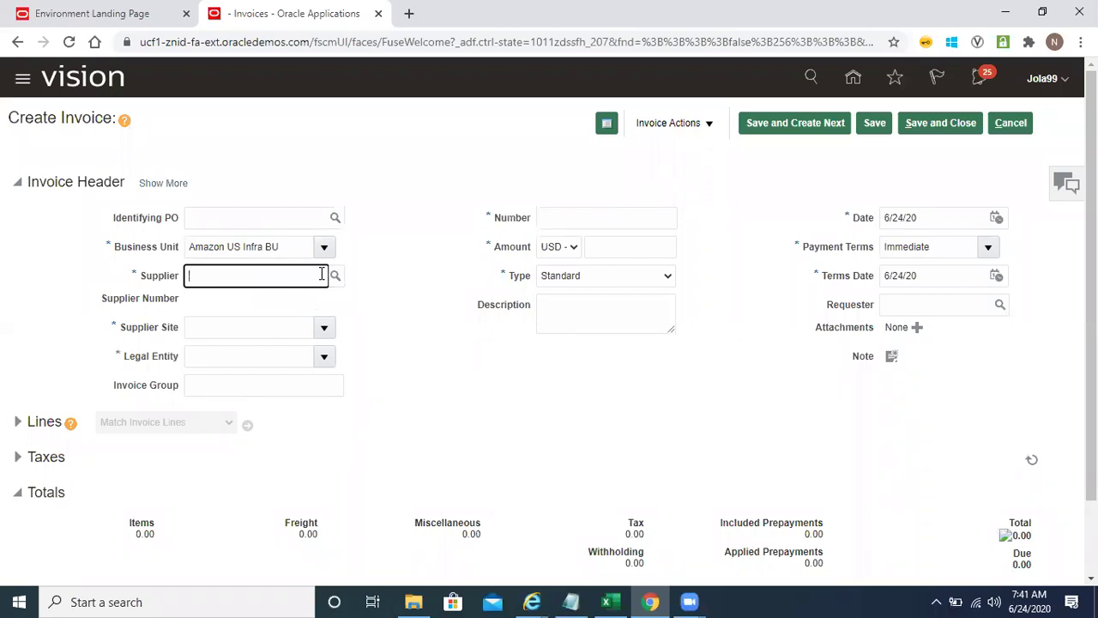
pyautogui.write('Apple')
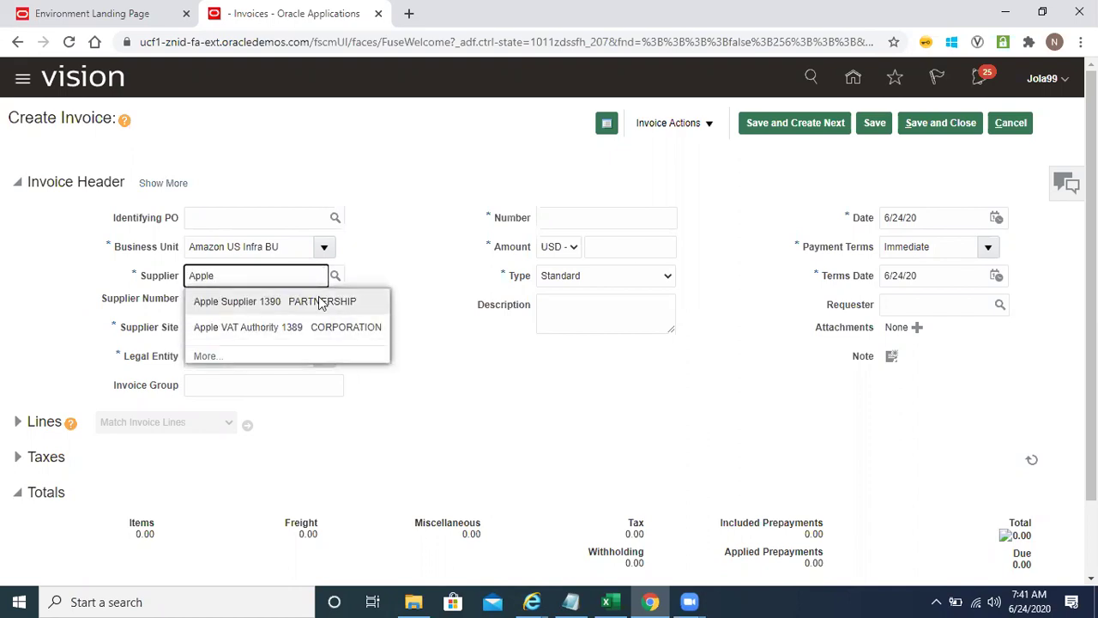
pyautogui.click(327, 307)
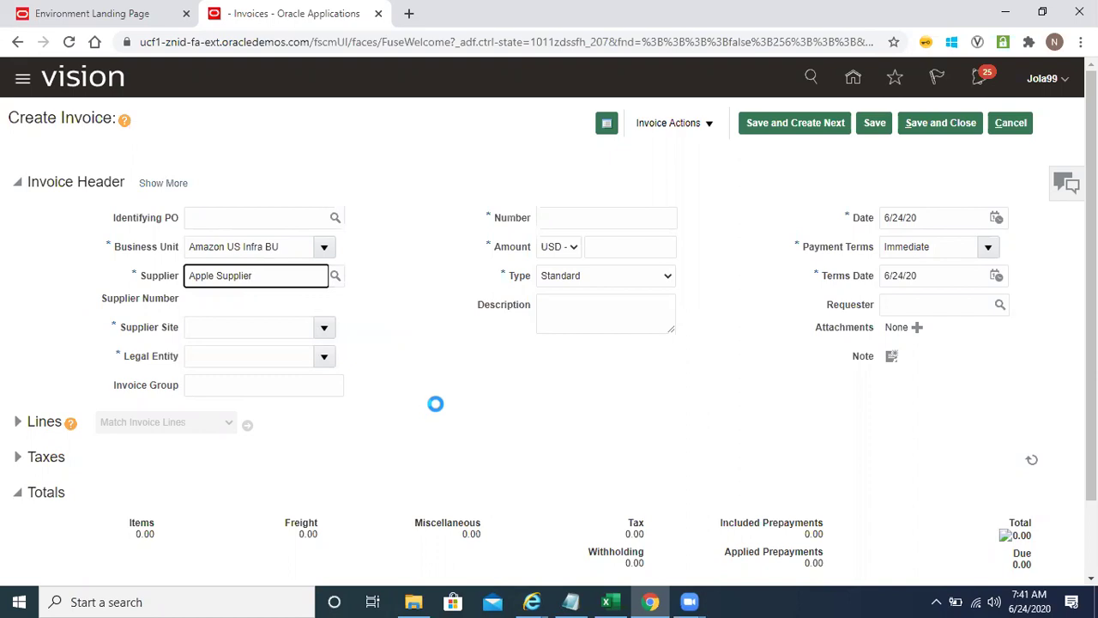
# Enter invoice number Test0526 and move on to the Amount field
pyautogui.click(598, 222)
pyautogui.write('Test')
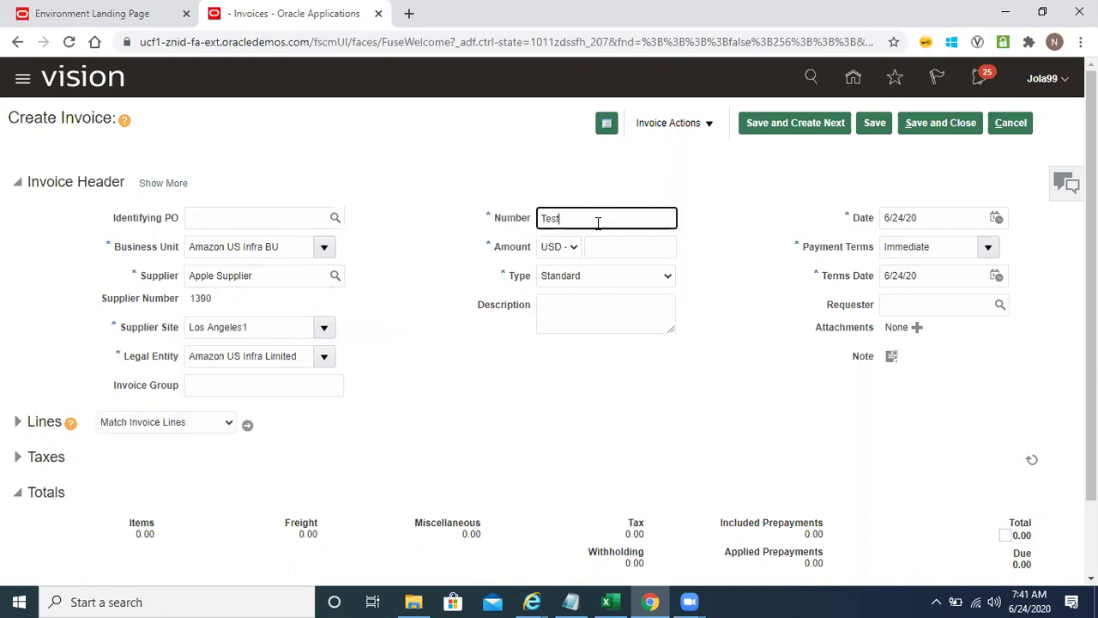
pyautogui.write('0526')
pyautogui.press('Tab')
pyautogui.press('Tab')
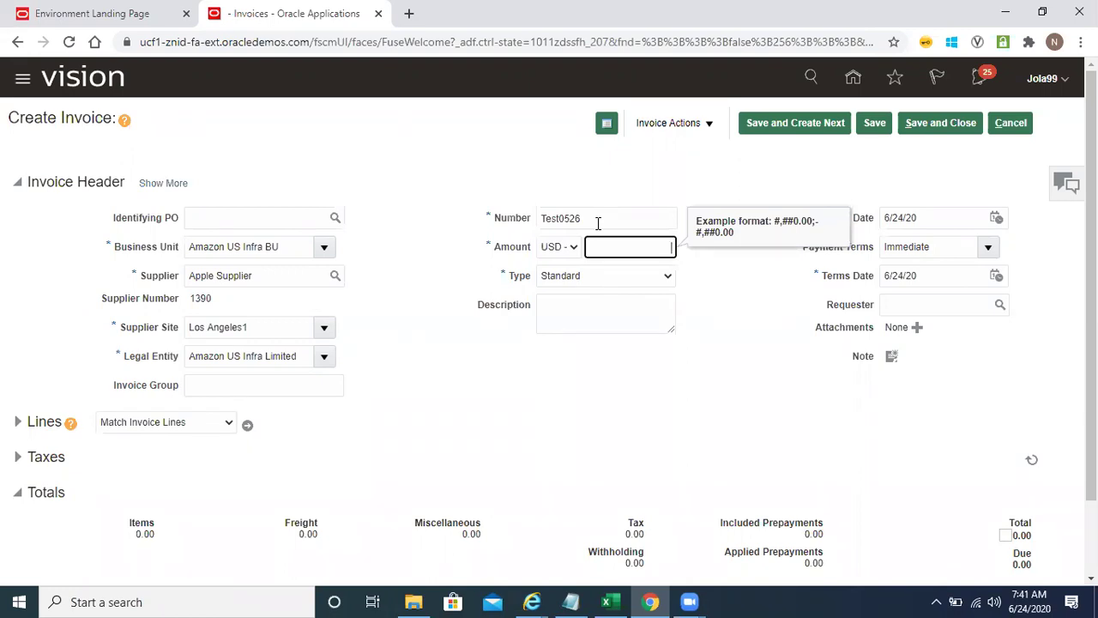
# After comparing with the budgetary control balances window, enter 3,500.00 as the invoice header amount
pyautogui.hotkey('alt', 'Tab')
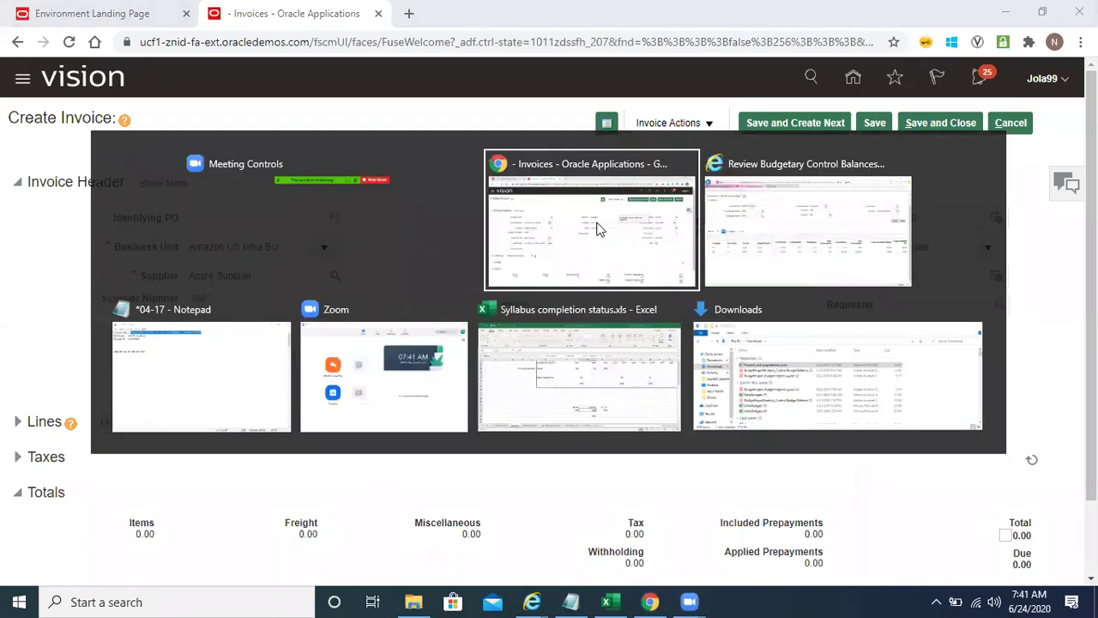
pyautogui.hotkey('alt', 'Tab')
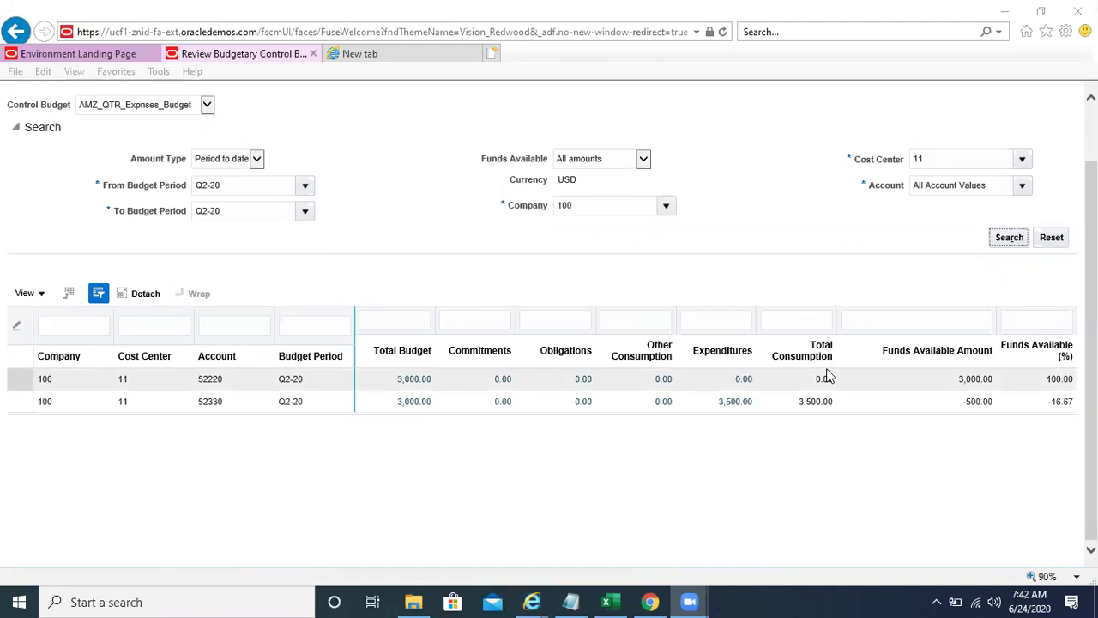
pyautogui.hotkey('alt', 'Tab')
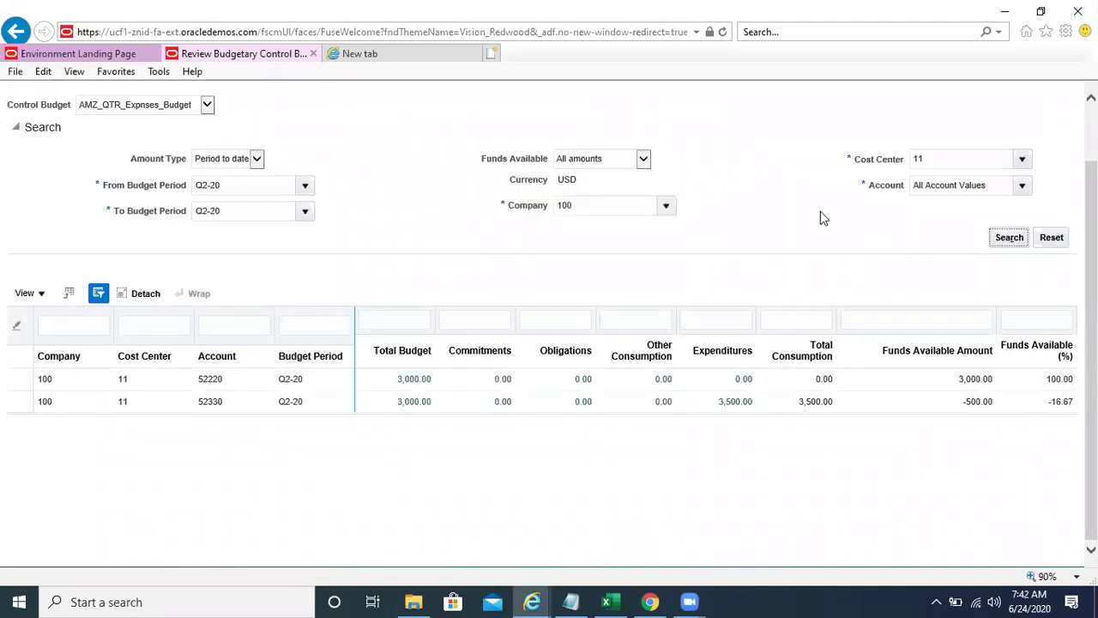
pyautogui.hotkey('alt', 'Tab')
pyautogui.hotkey('alt', 'Tab')
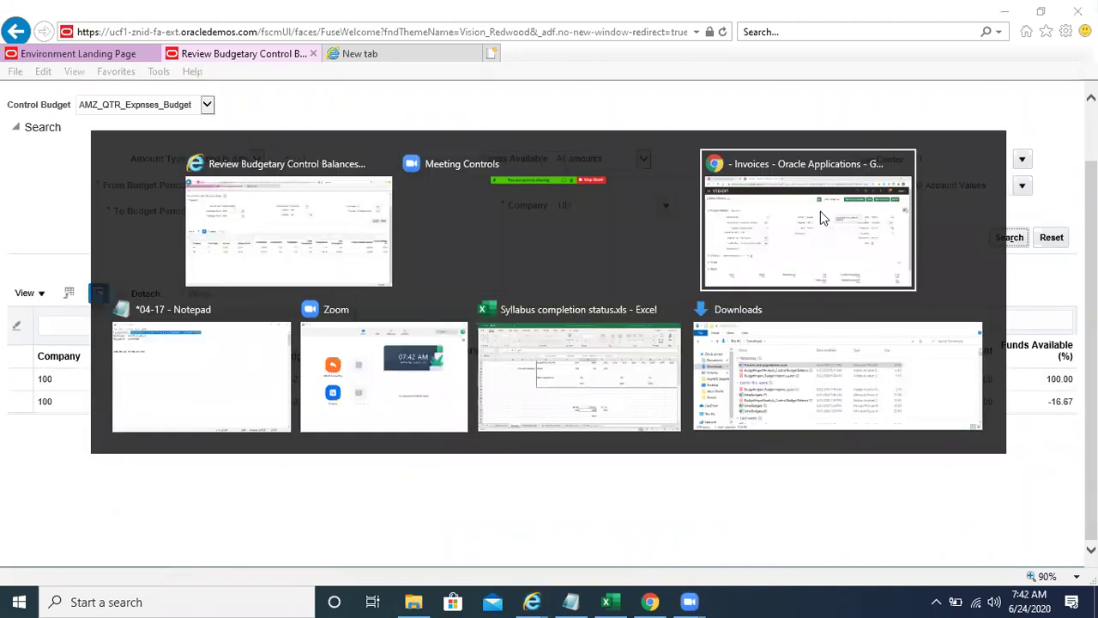
pyautogui.write('3,500')
pyautogui.press('Tab')
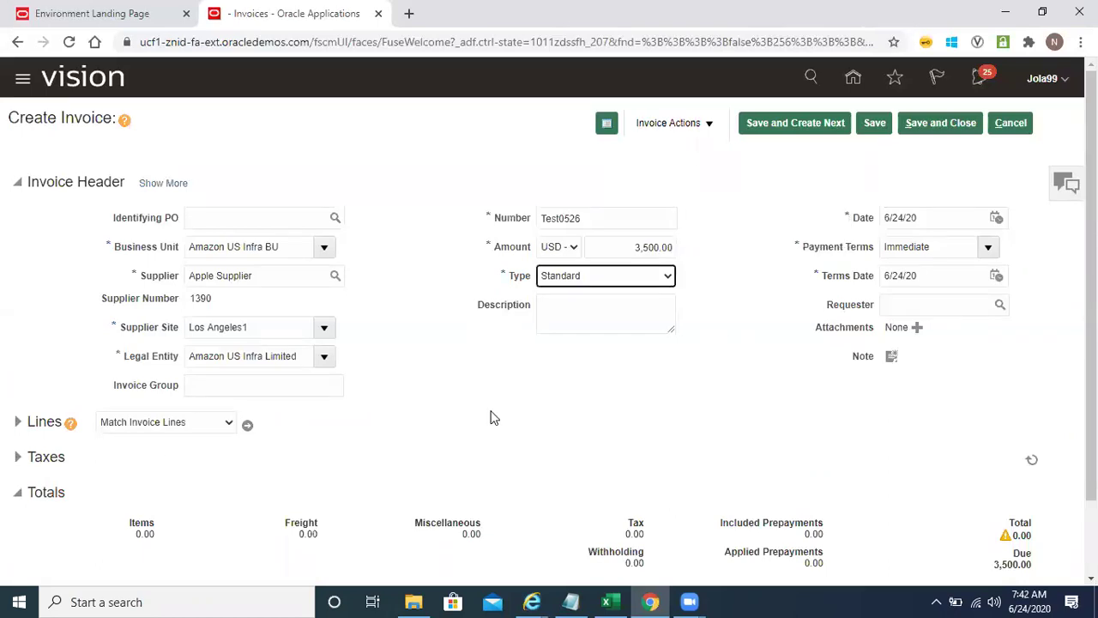
# Expand the invoice lines and enter 3,500.00 as the first line's amount
pyautogui.click(17, 421)
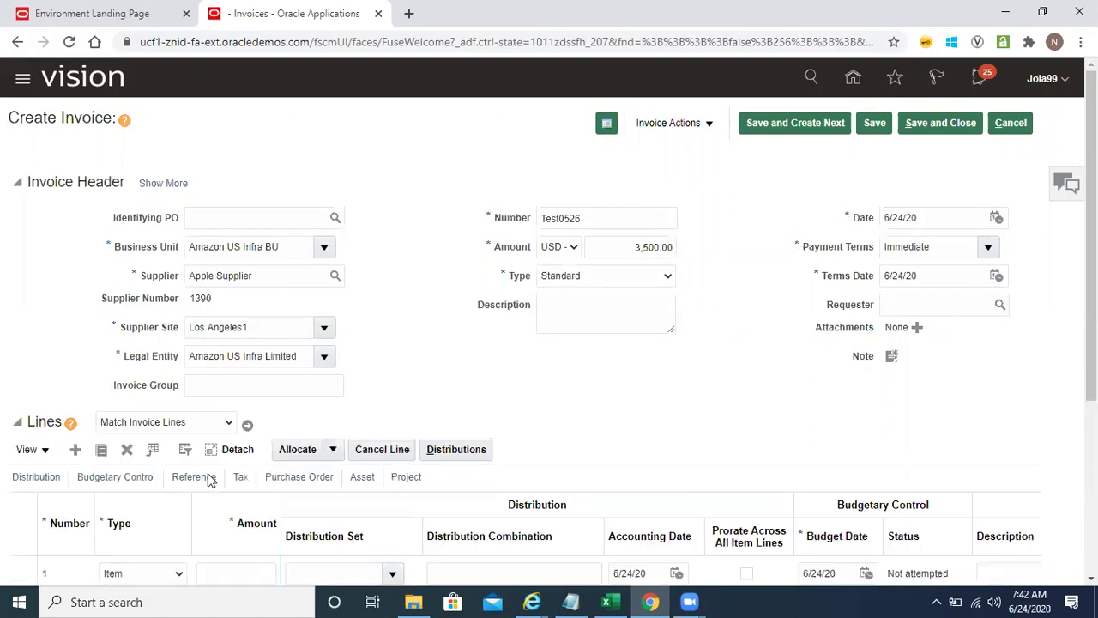
pyautogui.scroll(-2, 461, 454)
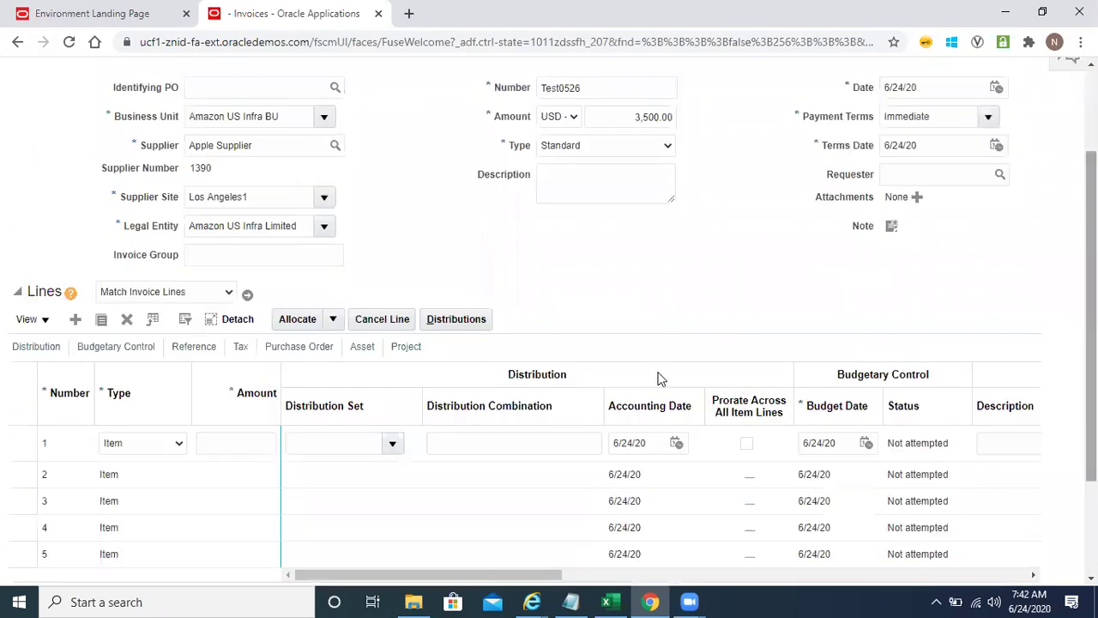
pyautogui.click(209, 443)
pyautogui.write('3,5')
pyautogui.write('00')
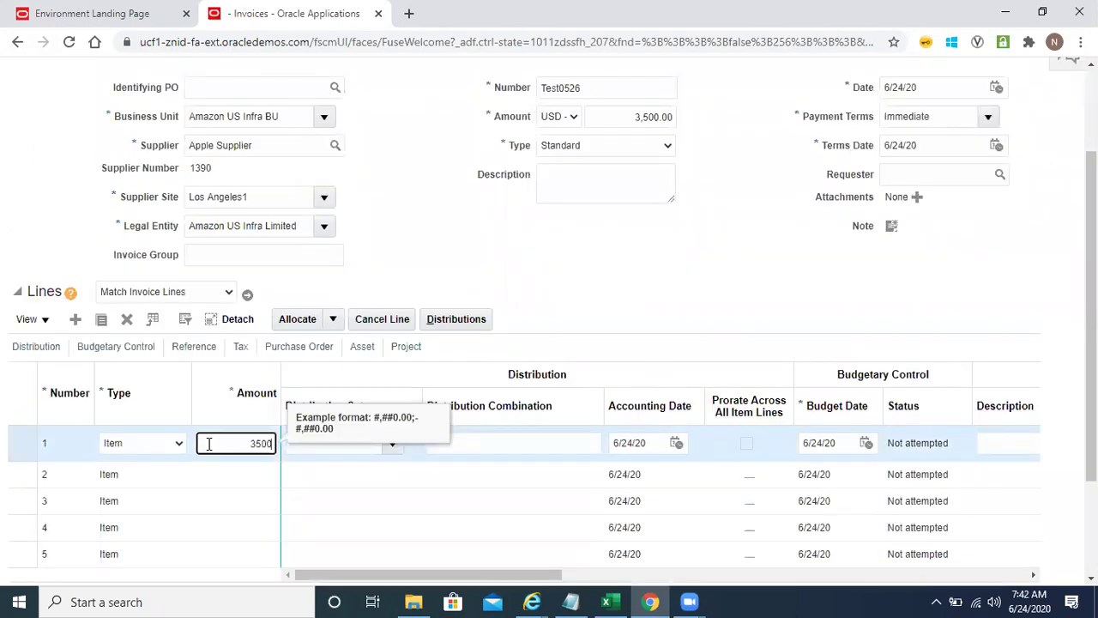
pyautogui.press('Tab')
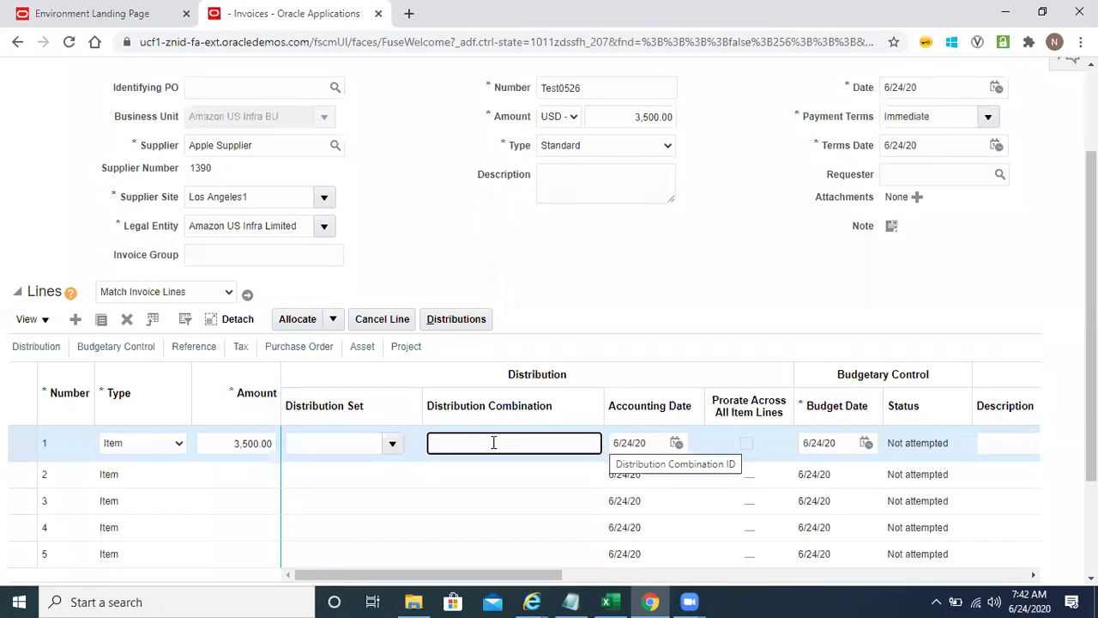
# Begin line 1's distribution entry and widen the Distribution Combination column
pyautogui.click(393, 443)
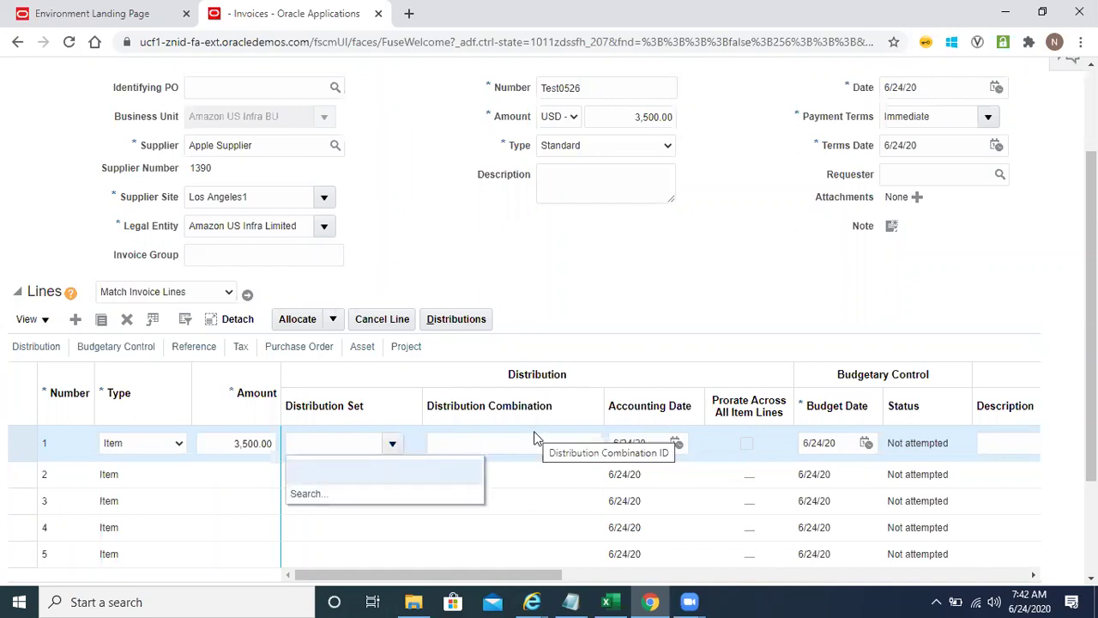
pyautogui.click(515, 443)
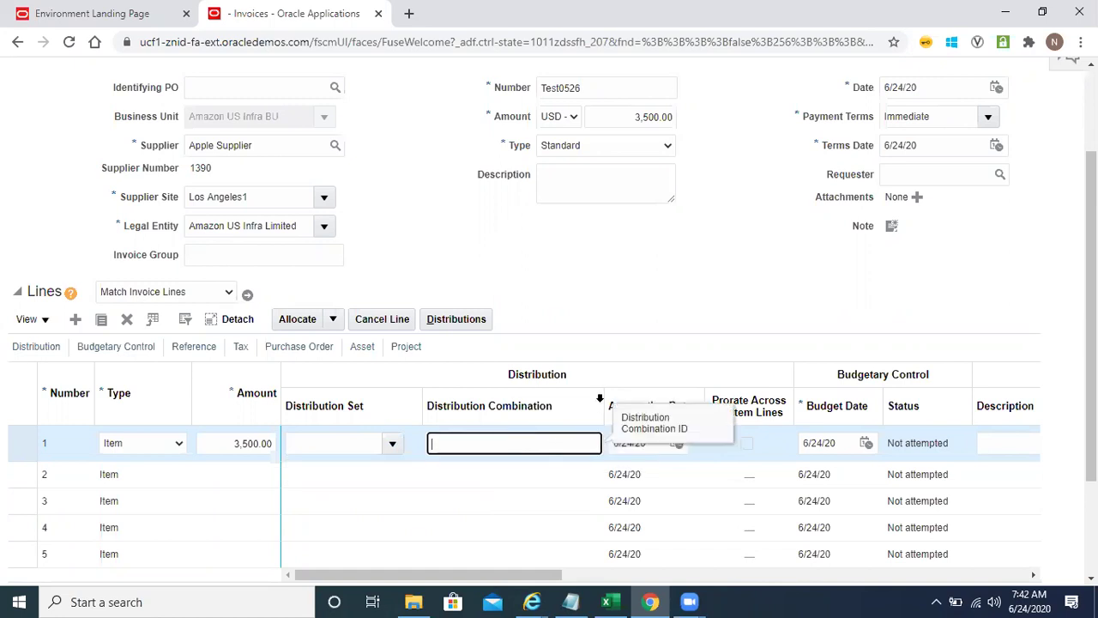
pyautogui.moveTo(615, 405); pyautogui.dragTo(625, 405)
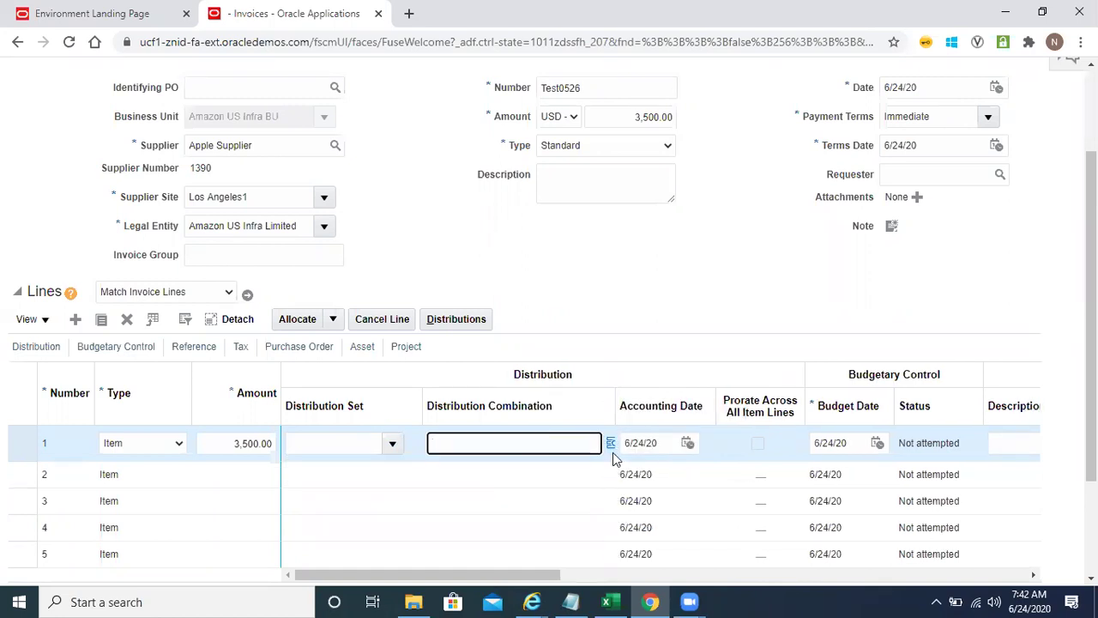
# Fill line 1's distribution segments from the Office Rent account alias
pyautogui.click(611, 443)
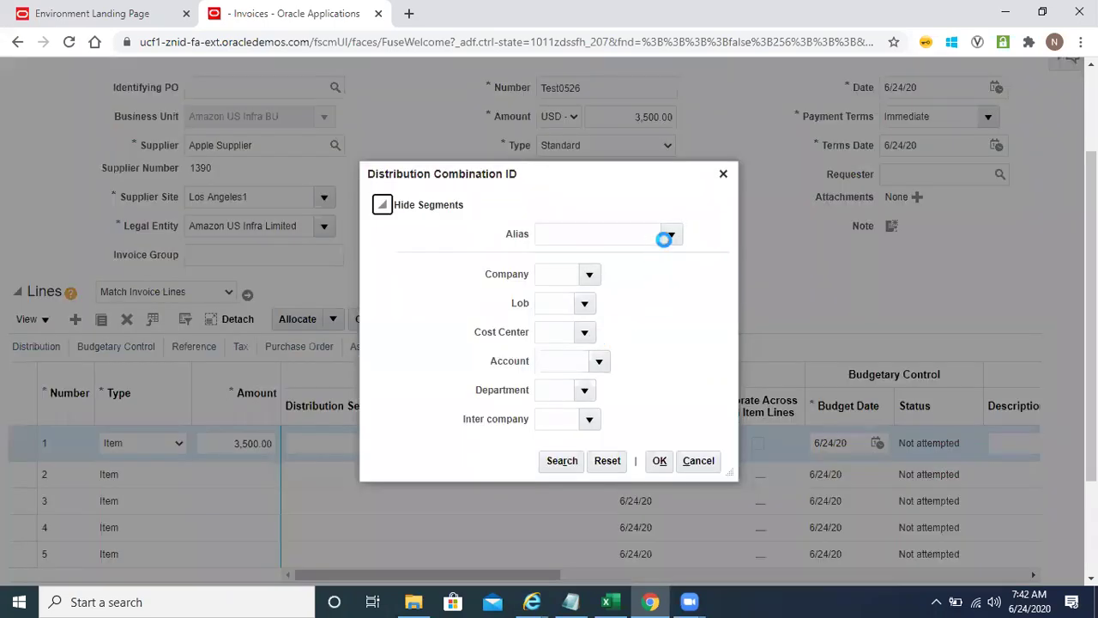
pyautogui.click(667, 235)
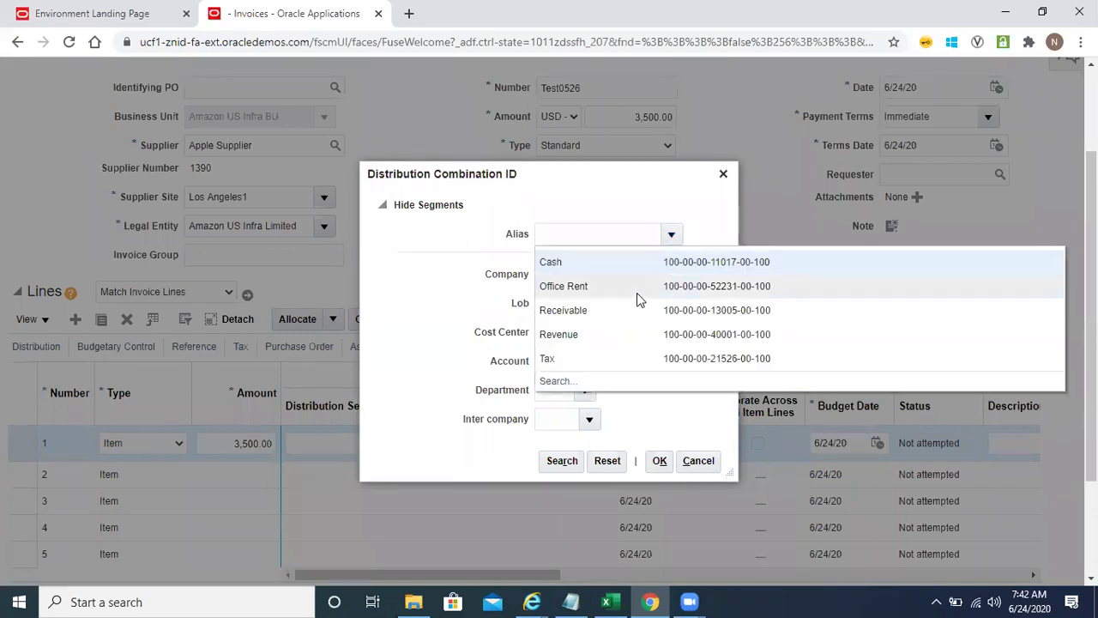
pyautogui.click(638, 293)
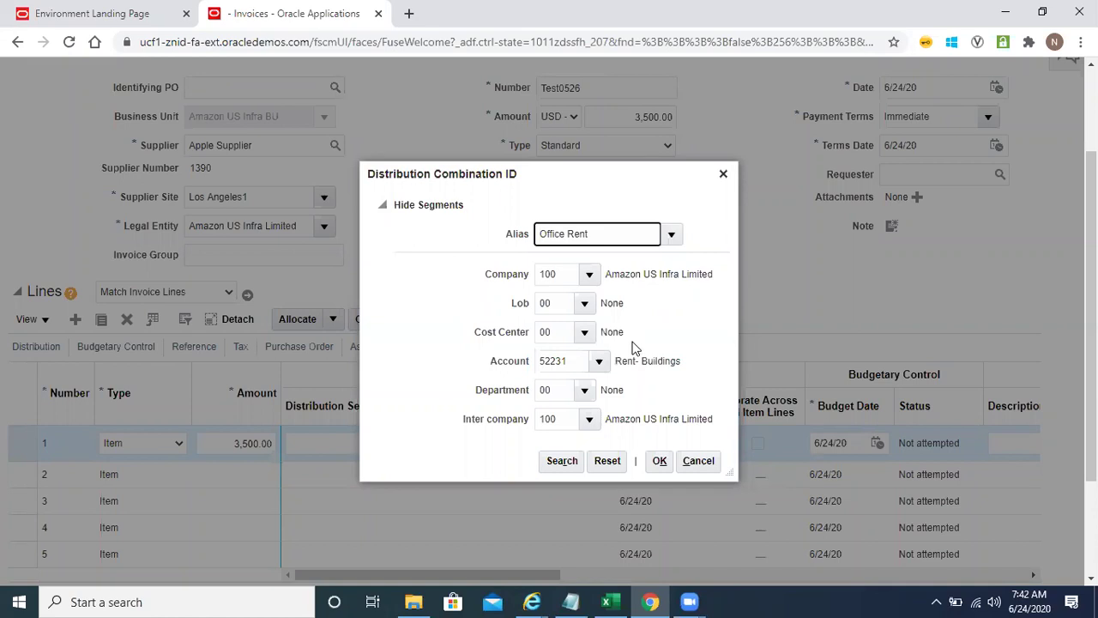
pyautogui.click(600, 361)
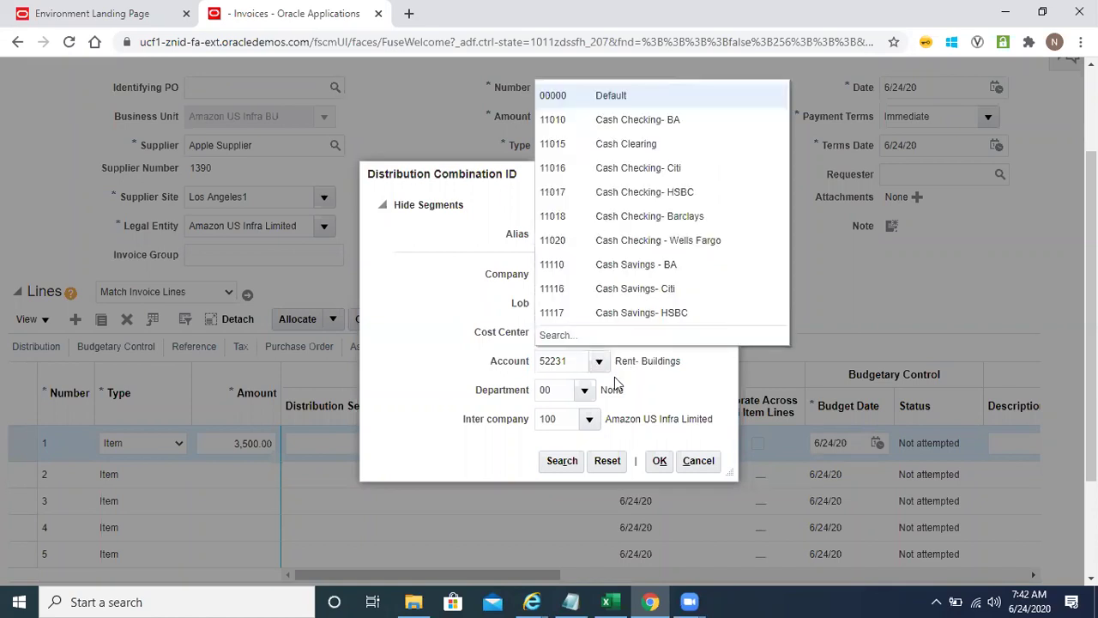
# Check the budgetary control balances before searching for a different account value
pyautogui.click(565, 340)
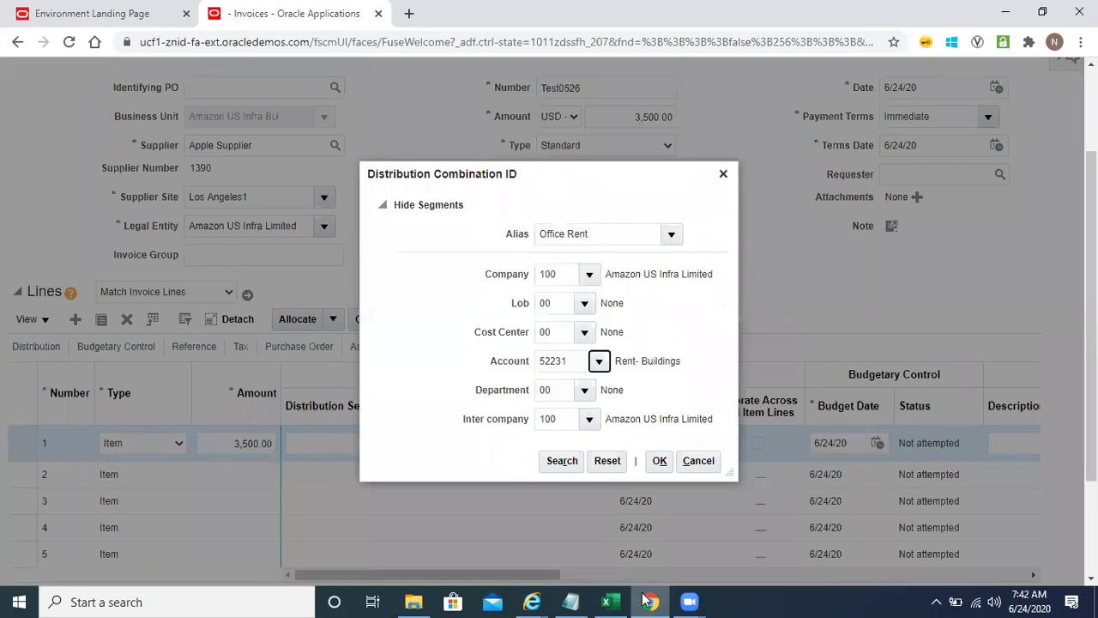
pyautogui.moveTo(541, 599)
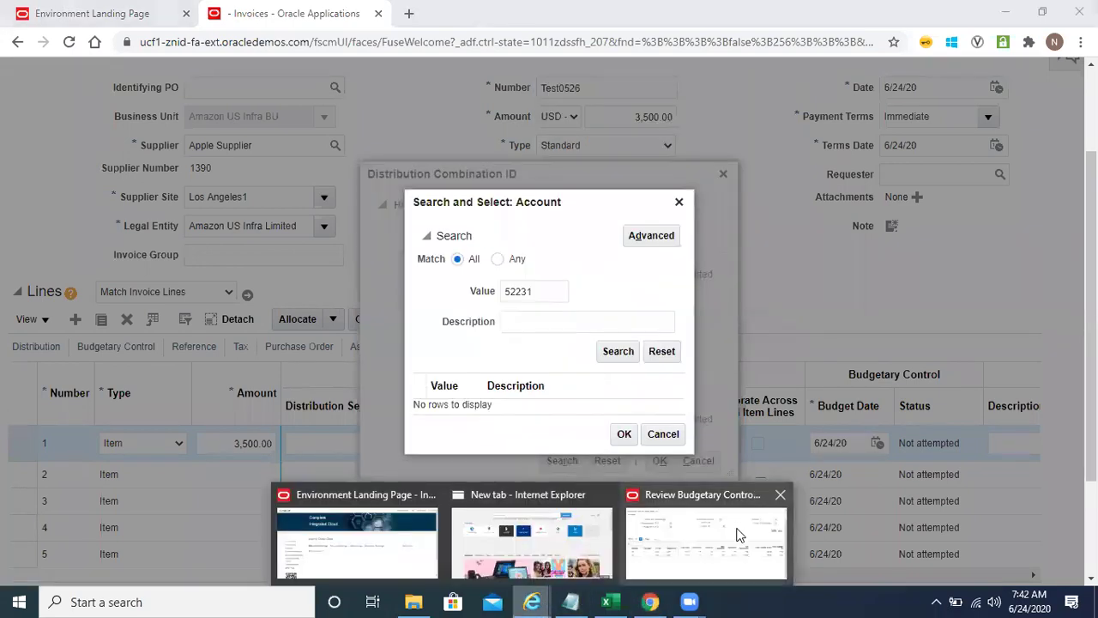
pyautogui.click(736, 532)
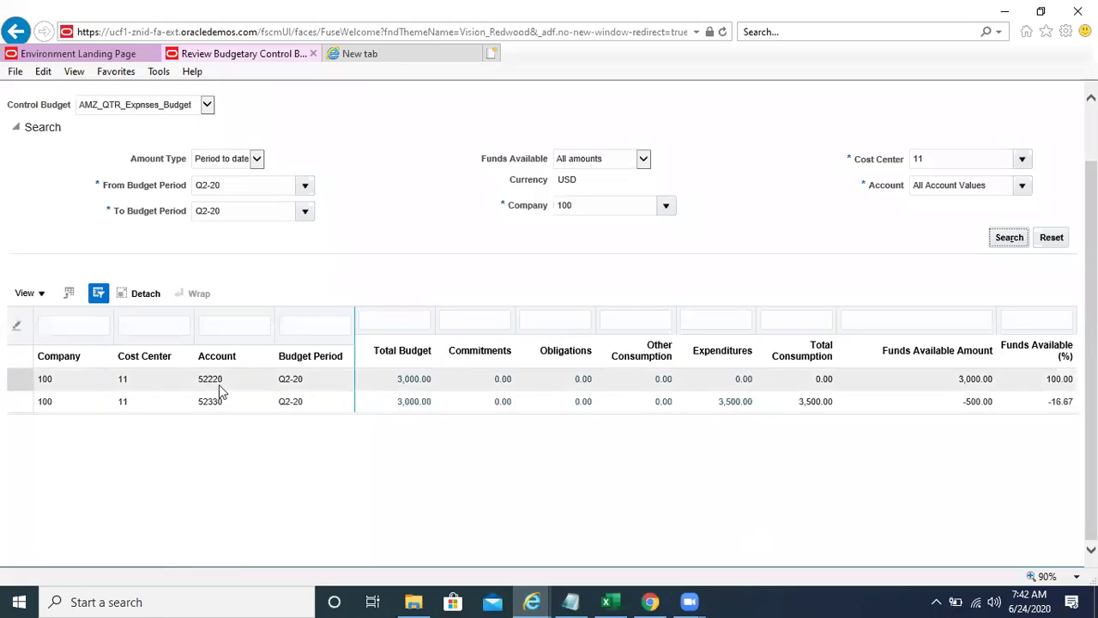
pyautogui.hotkey('alt', 'Tab')
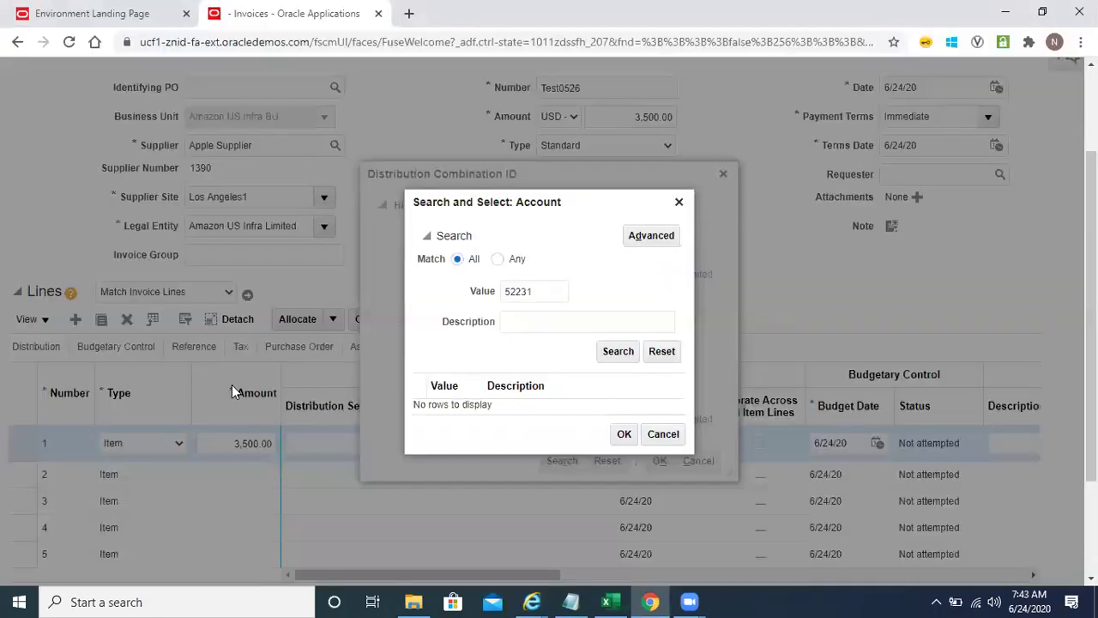
pyautogui.click(558, 290)
pyautogui.press('BackSpace')
pyautogui.press('BackSpace')
pyautogui.write('20')
pyautogui.click(624, 353)
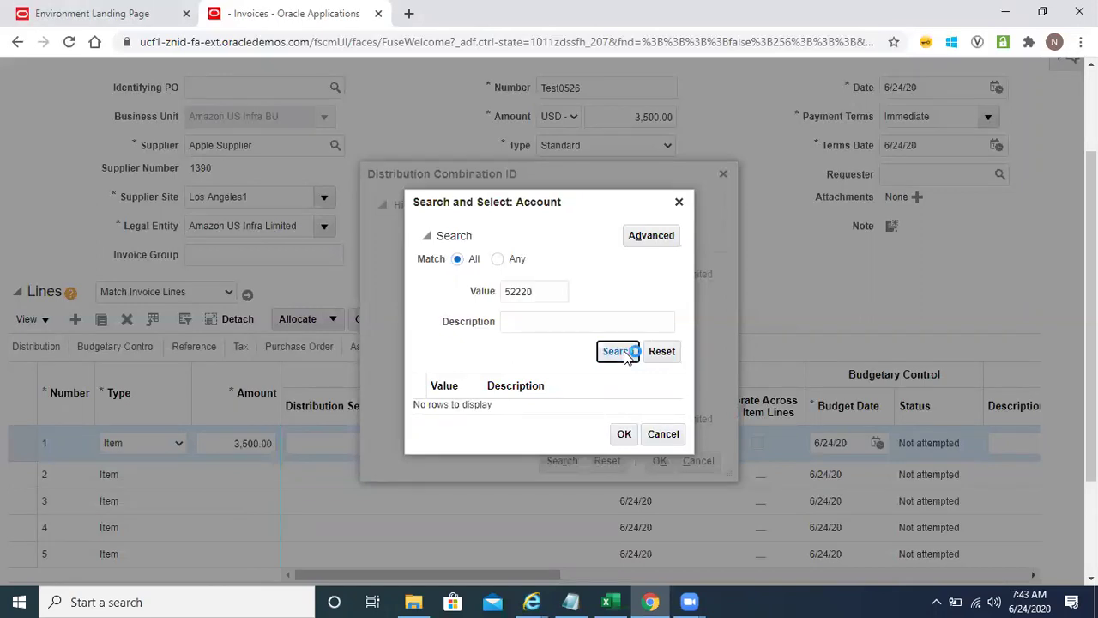
pyautogui.click(612, 407)
pyautogui.click(623, 441)
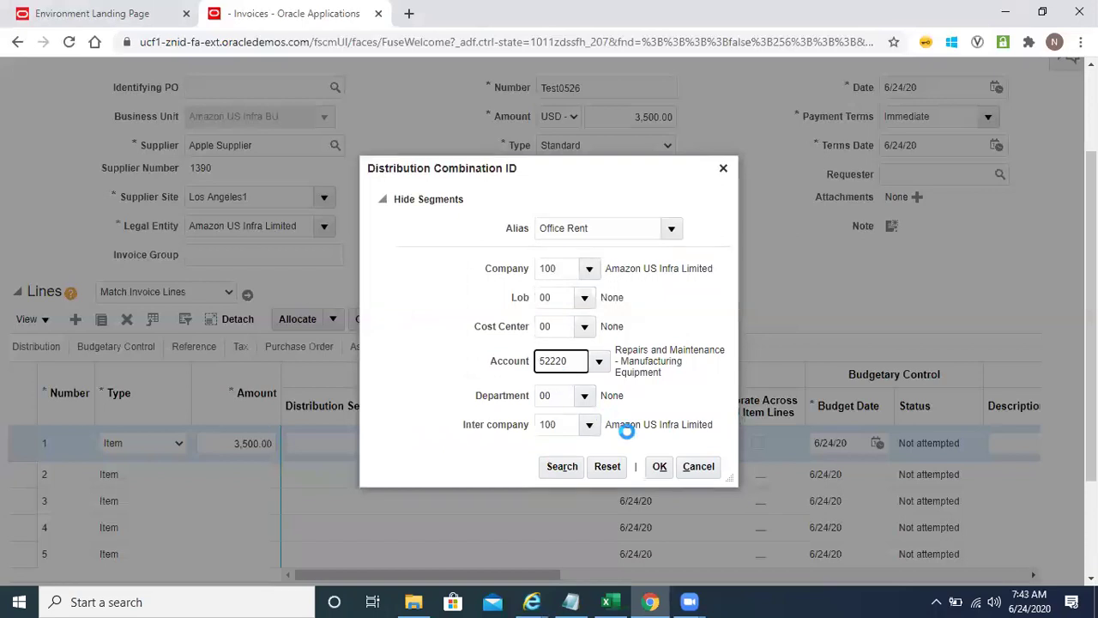
pyautogui.click(659, 466)
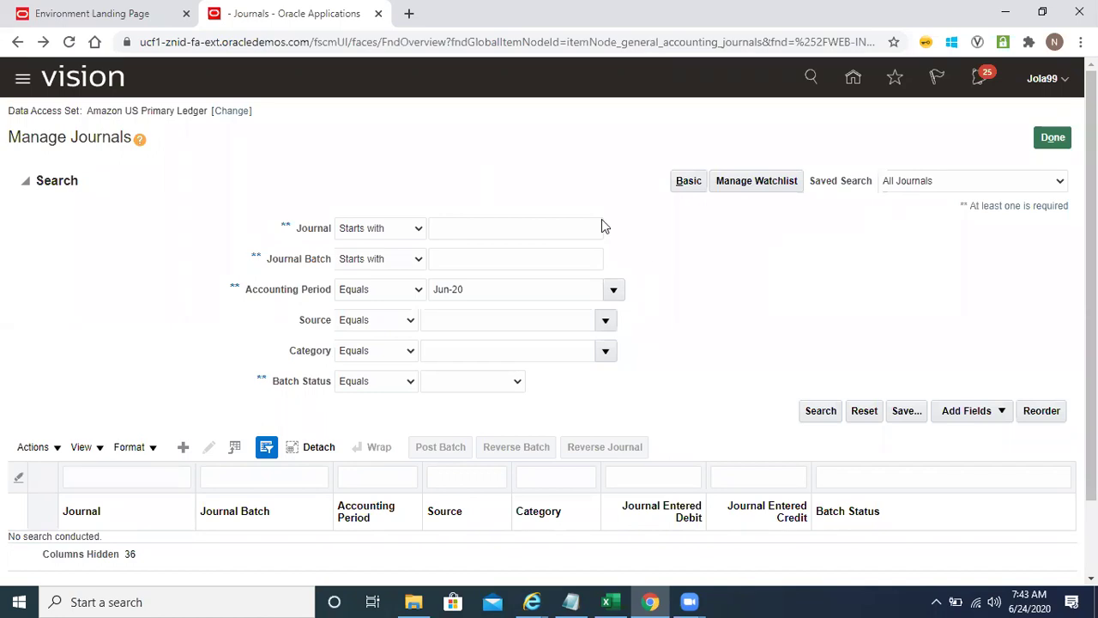
# Leave Manage Journals and bring the Oracle Applications home page back on the Payables apps
pyautogui.click(1054, 139)
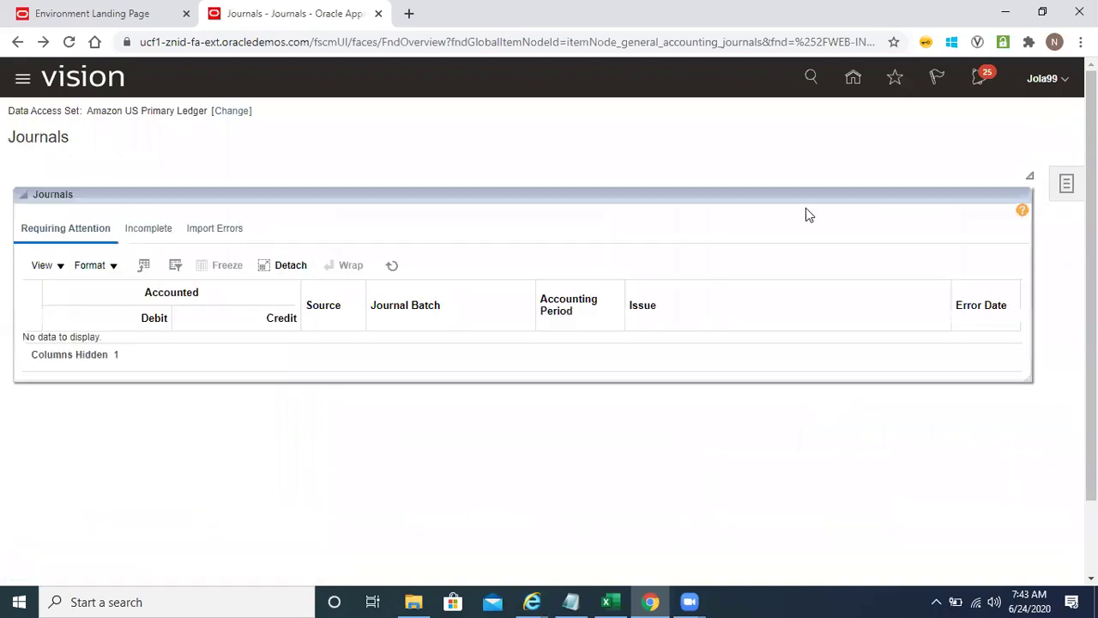
pyautogui.click(855, 78)
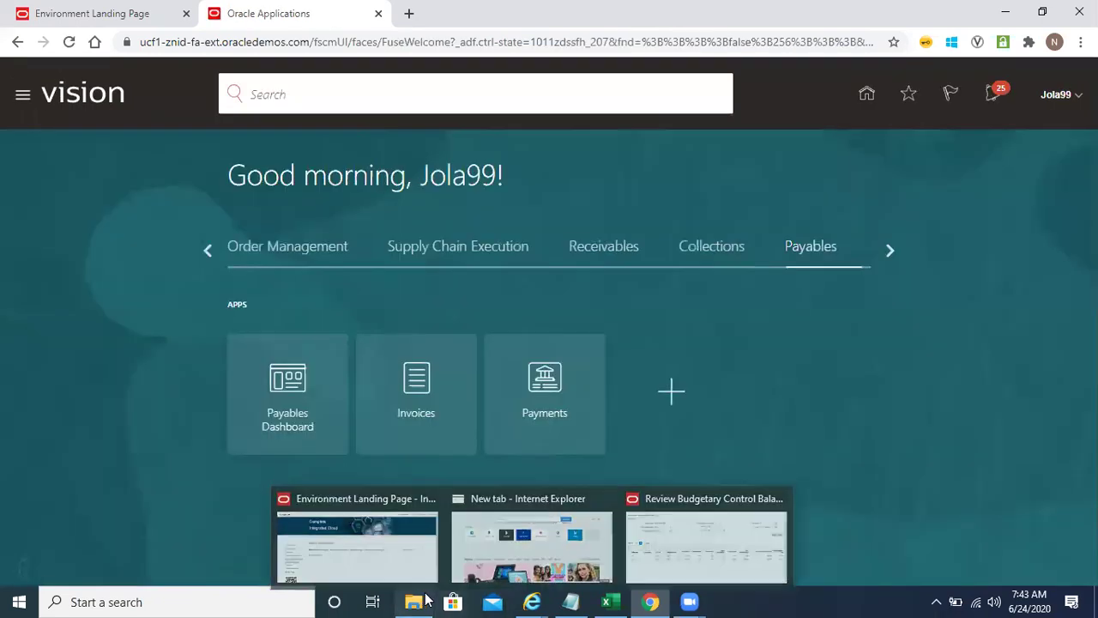
pyautogui.moveTo(562, 599)
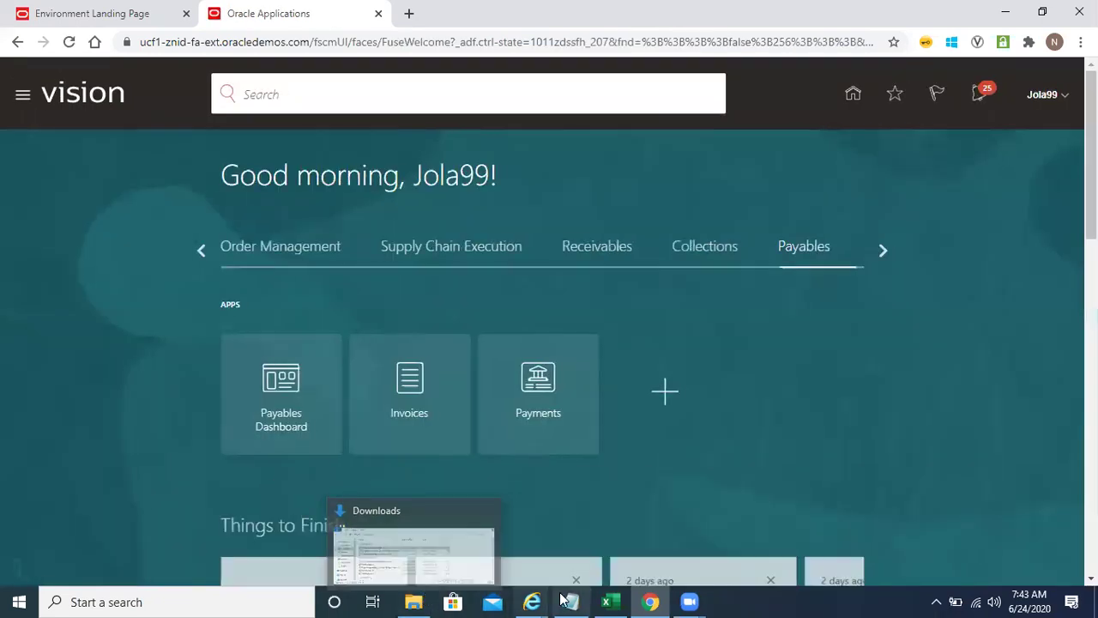
pyautogui.moveTo(654, 599)
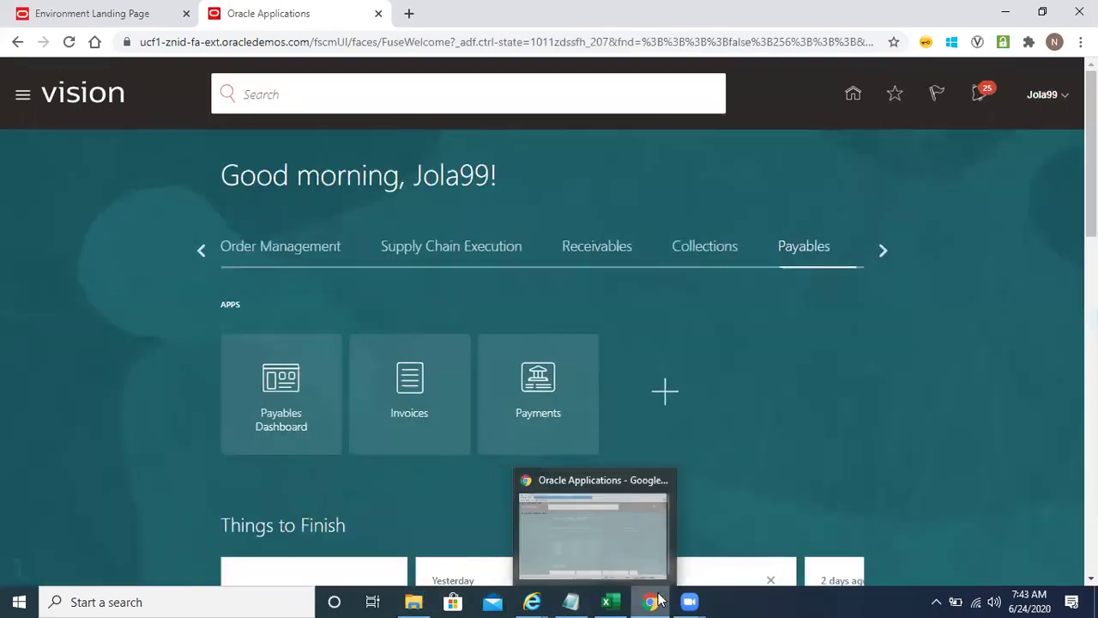
pyautogui.click(656, 537)
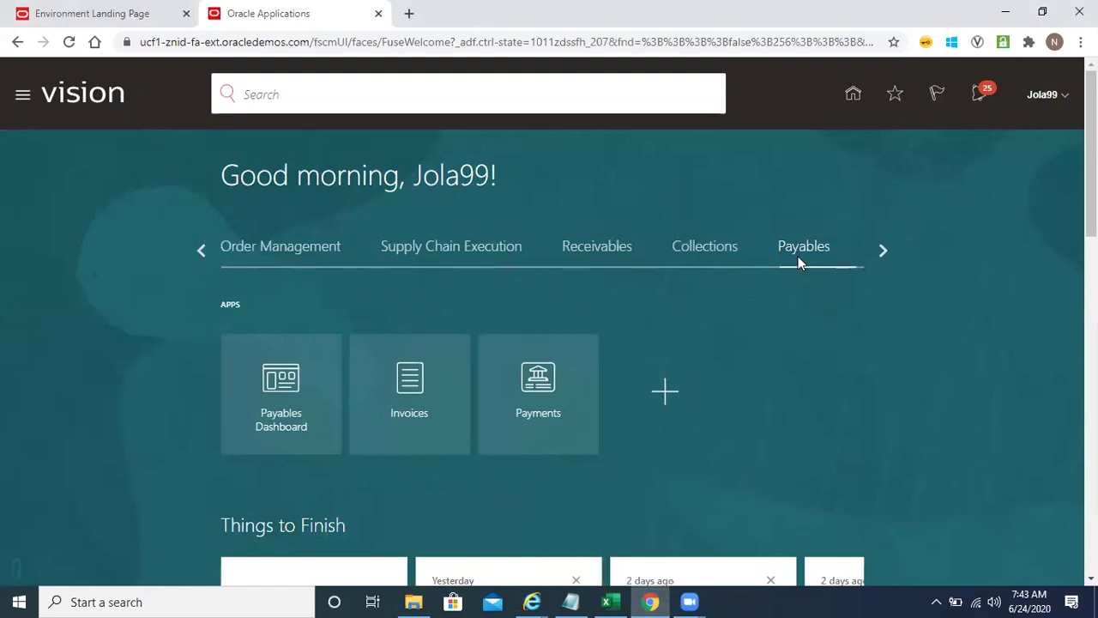
# Create a new invoice from the Invoices work area with supplier Apple Supplier
pyautogui.click(454, 417)
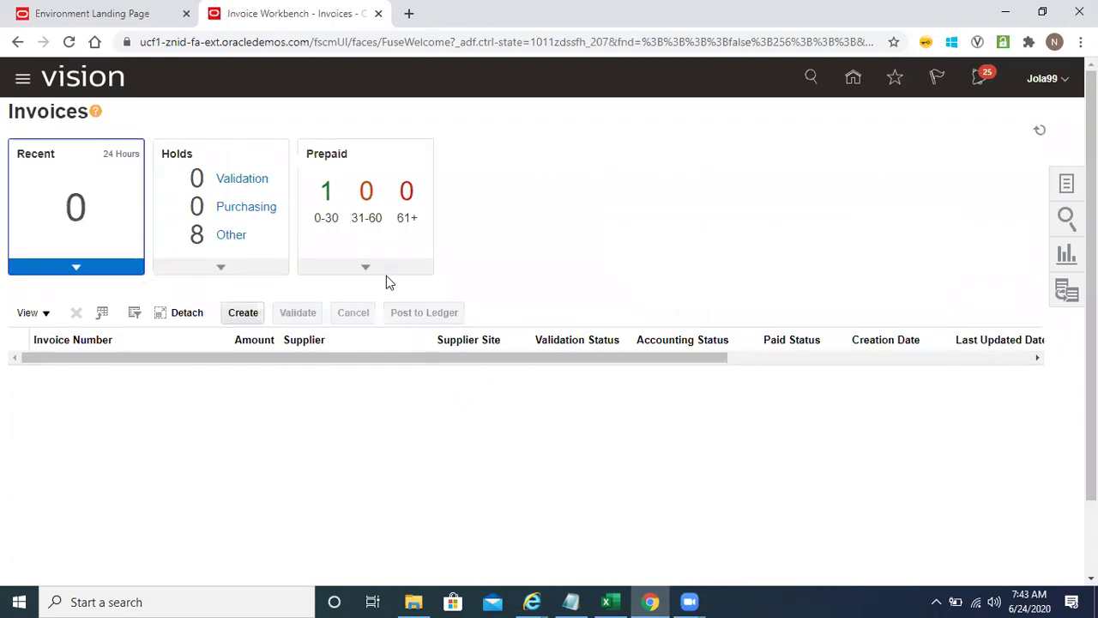
pyautogui.click(244, 314)
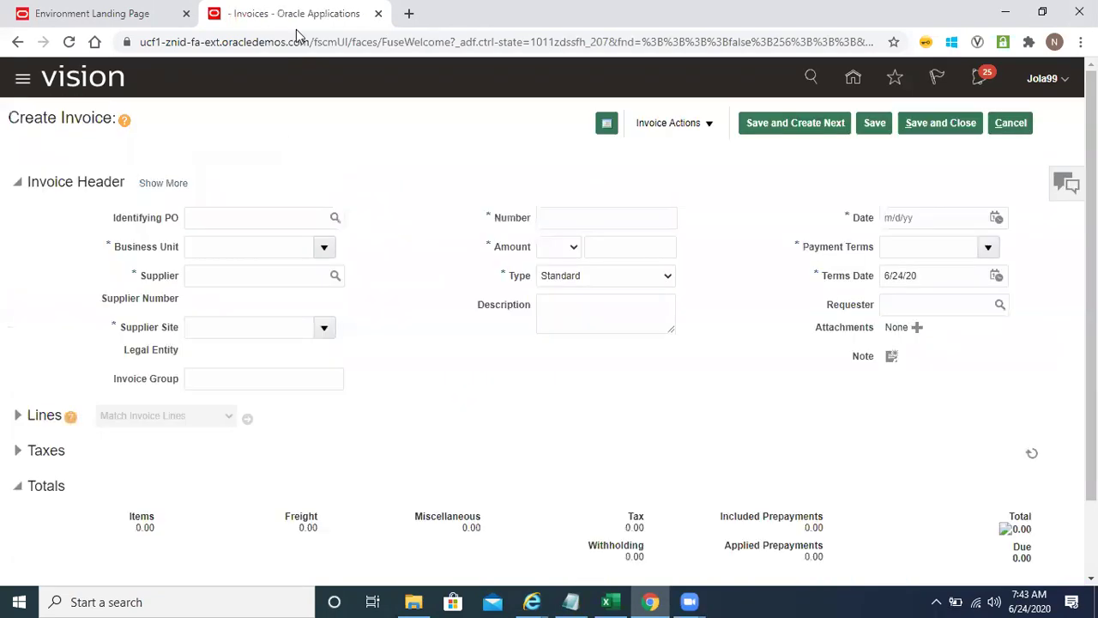
pyautogui.click(323, 247)
pyautogui.click(299, 291)
pyautogui.click(301, 281)
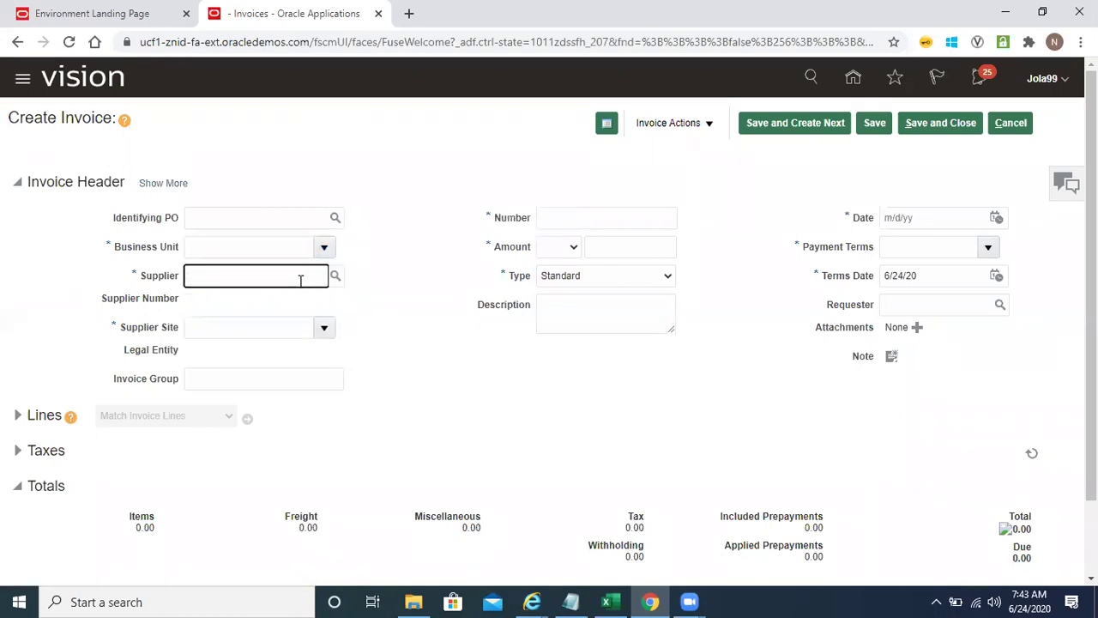
pyautogui.write('Apple')
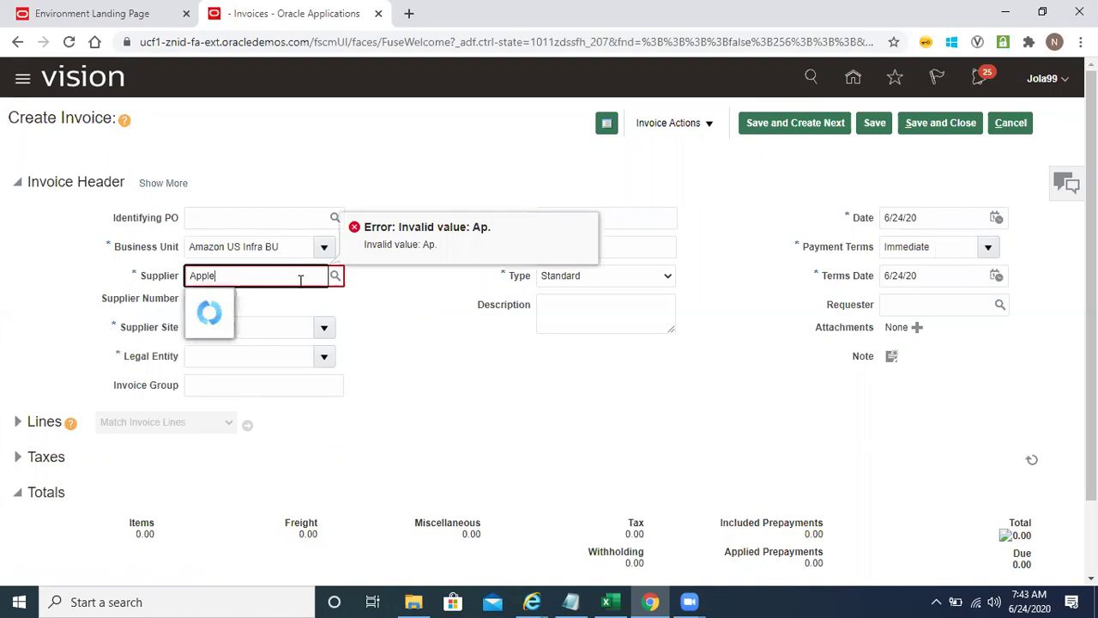
pyautogui.click(316, 307)
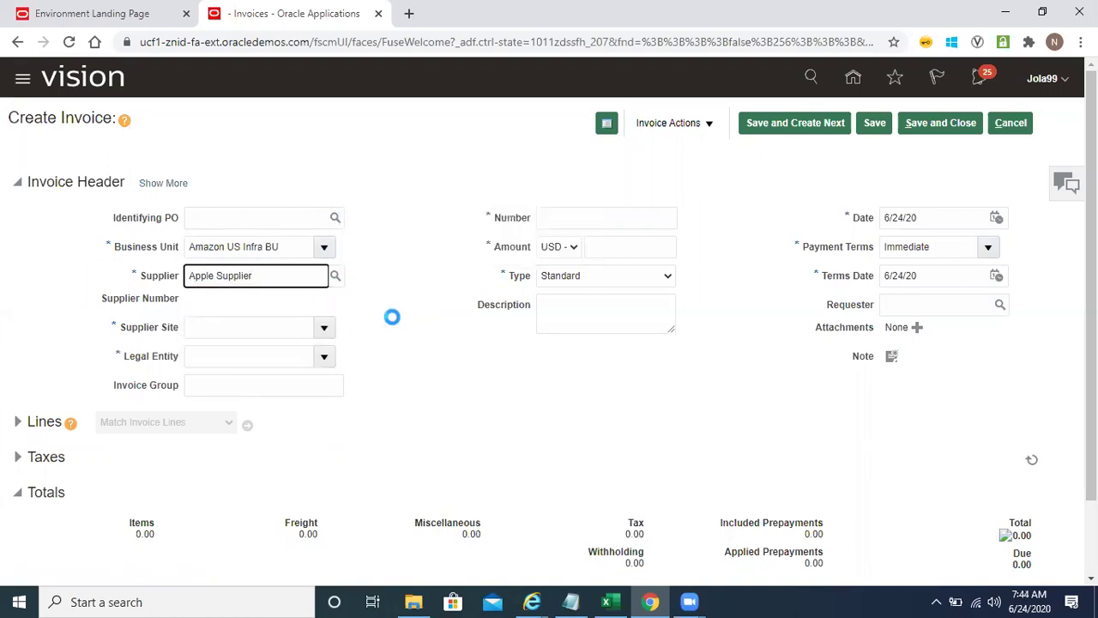
# Enter invoice number Test24 and amount 3,500.00, then expand the Lines section
pyautogui.click(624, 219)
pyautogui.write('Test24')
pyautogui.press('Tab')
pyautogui.write('1')
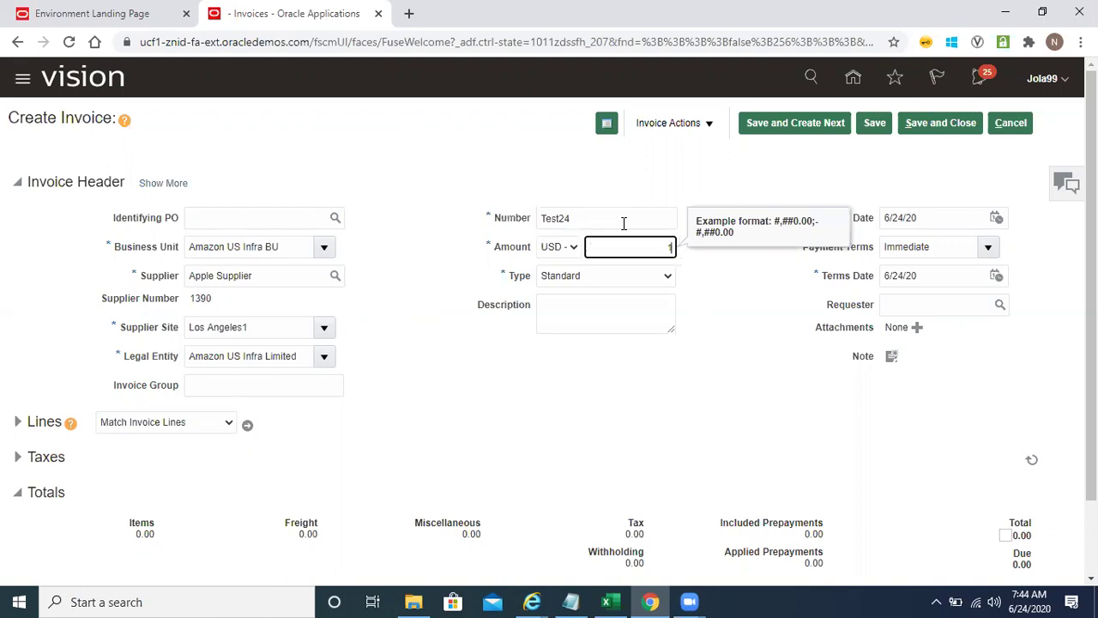
pyautogui.write('35')
pyautogui.write('00')
pyautogui.press('Tab')
pyautogui.press('Tab')
pyautogui.press('Tab')
pyautogui.press('Tab')
pyautogui.press('Tab')
pyautogui.press('Tab')
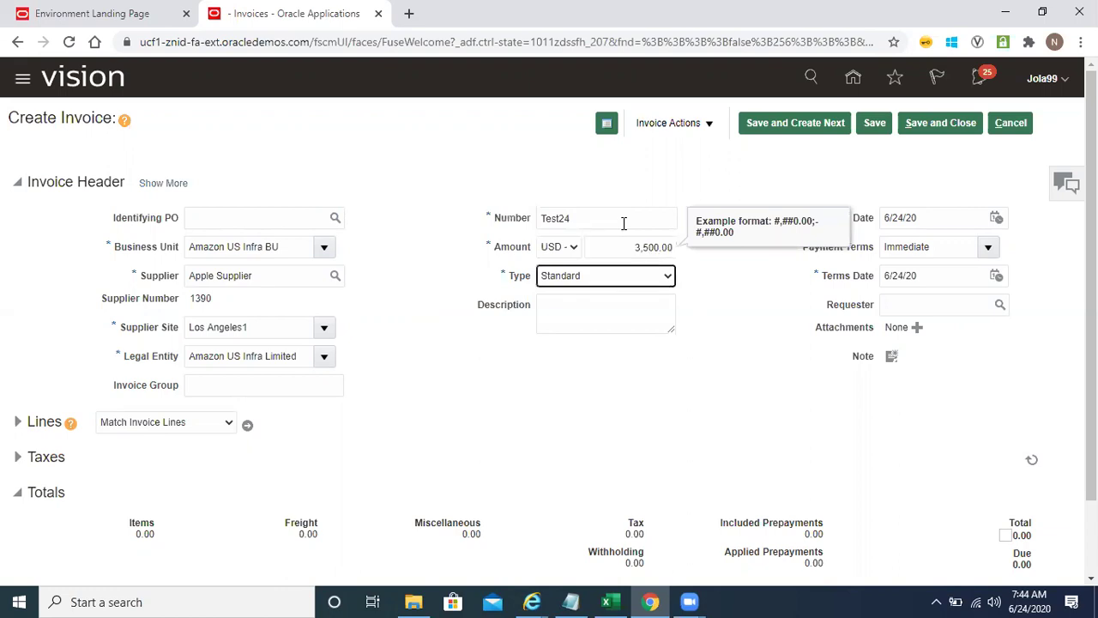
pyautogui.press('Tab')
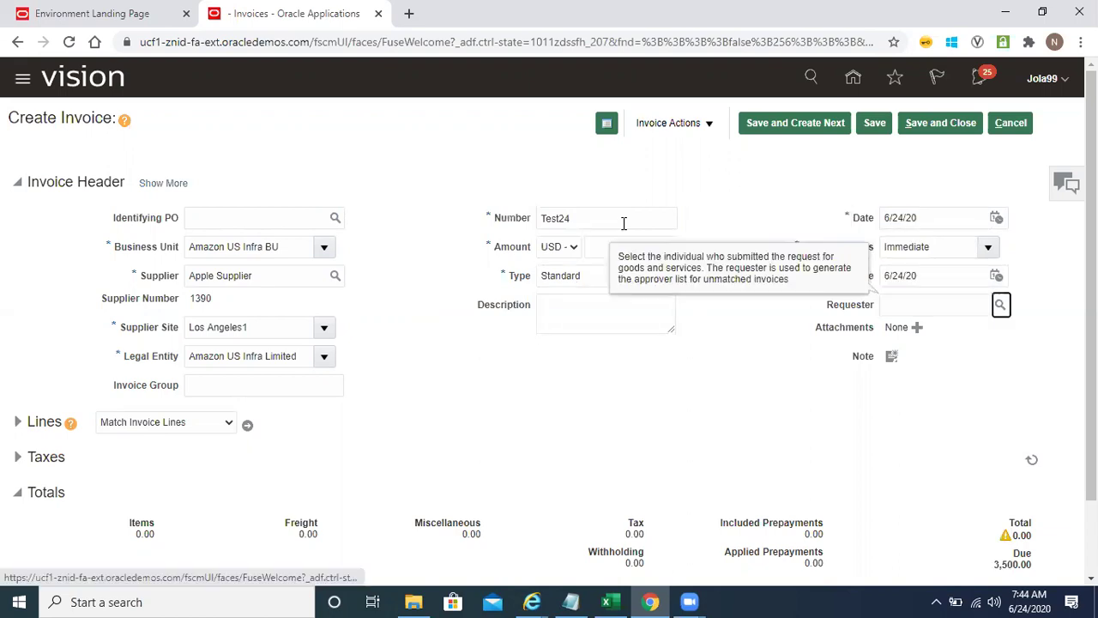
pyautogui.click(18, 422)
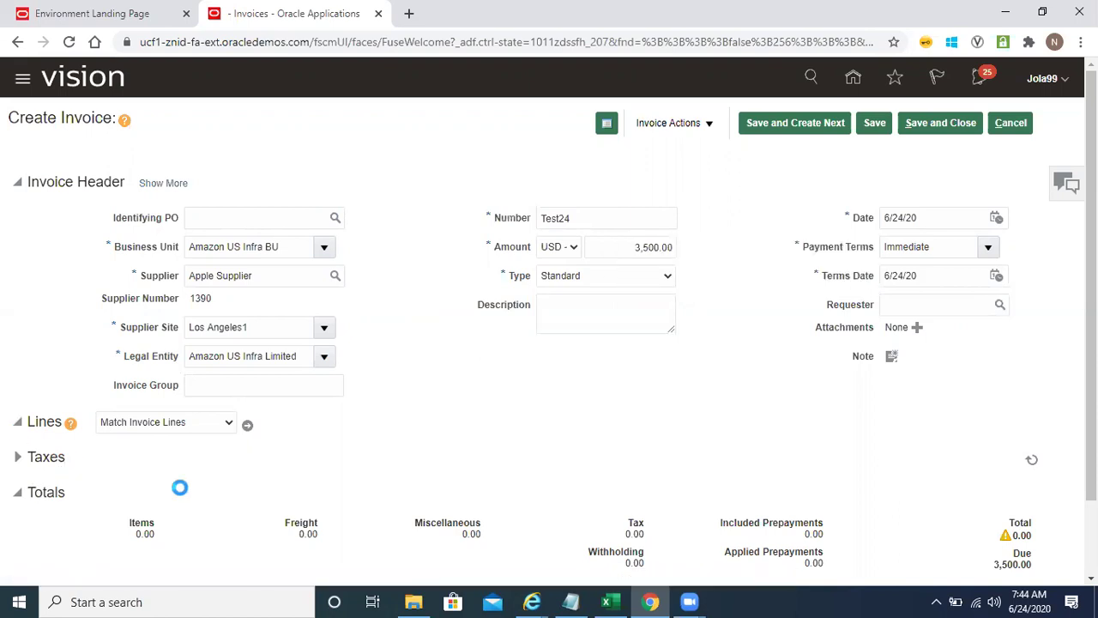
# Enter 3,500.00 as line 1's amount and check available funds in the budgetary control review
pyautogui.click(254, 570)
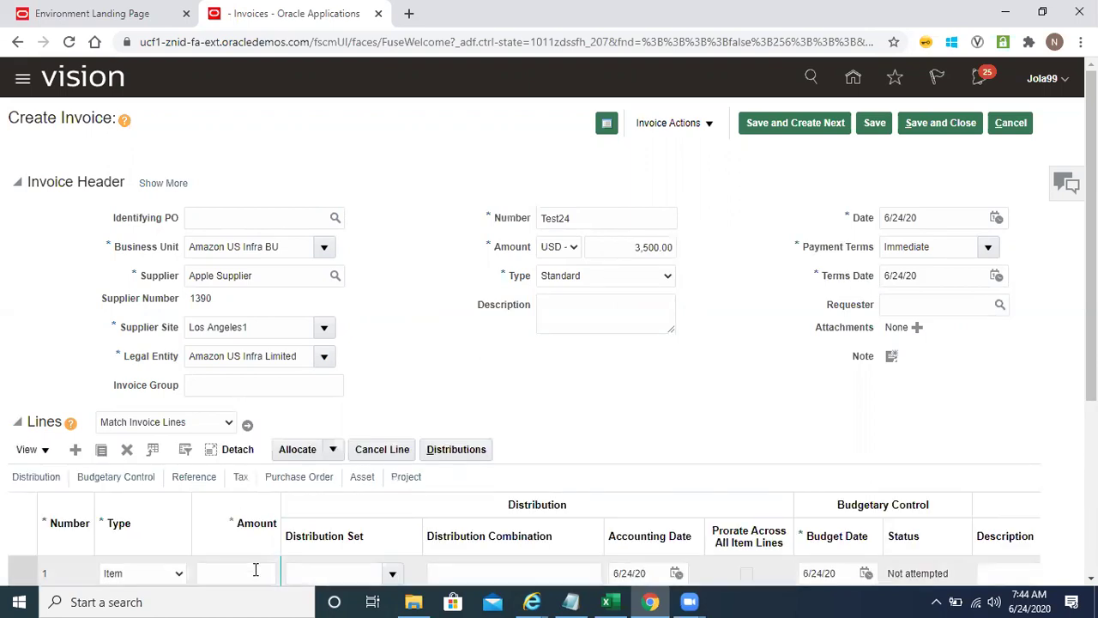
pyautogui.write('3,500')
pyautogui.press('Tab')
pyautogui.press('Tab')
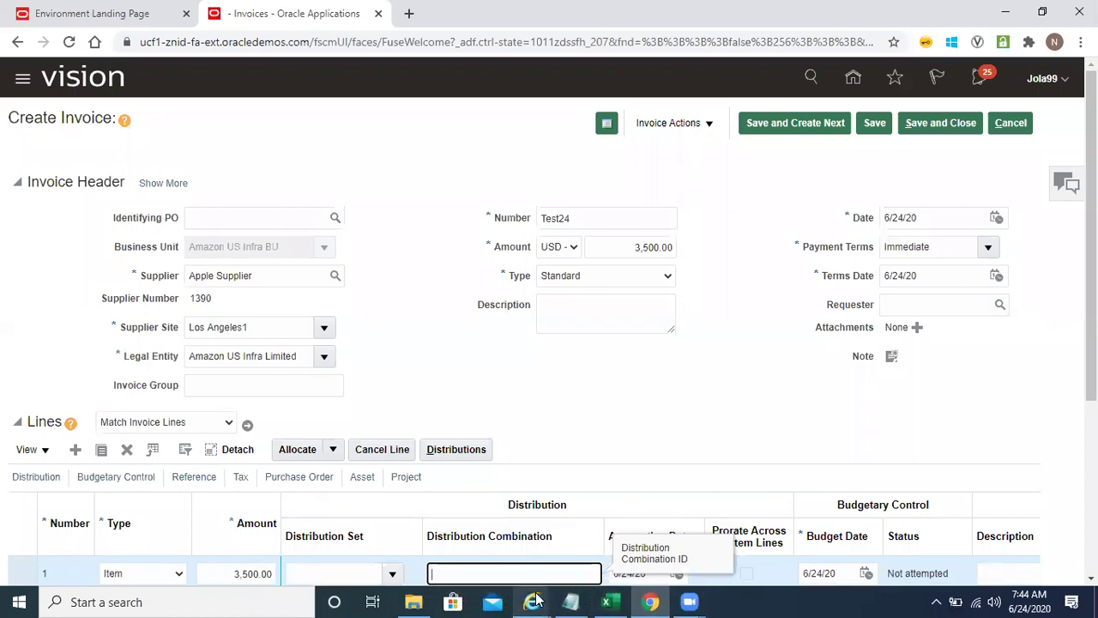
pyautogui.moveTo(533, 601)
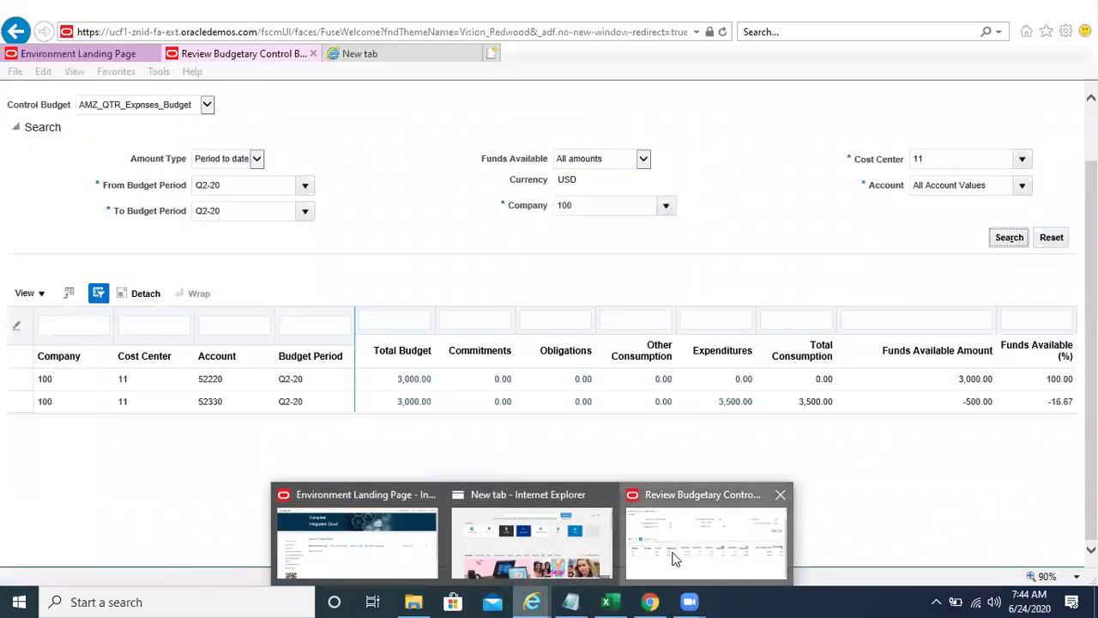
pyautogui.click(674, 558)
pyautogui.hotkey('alt', 'Tab')
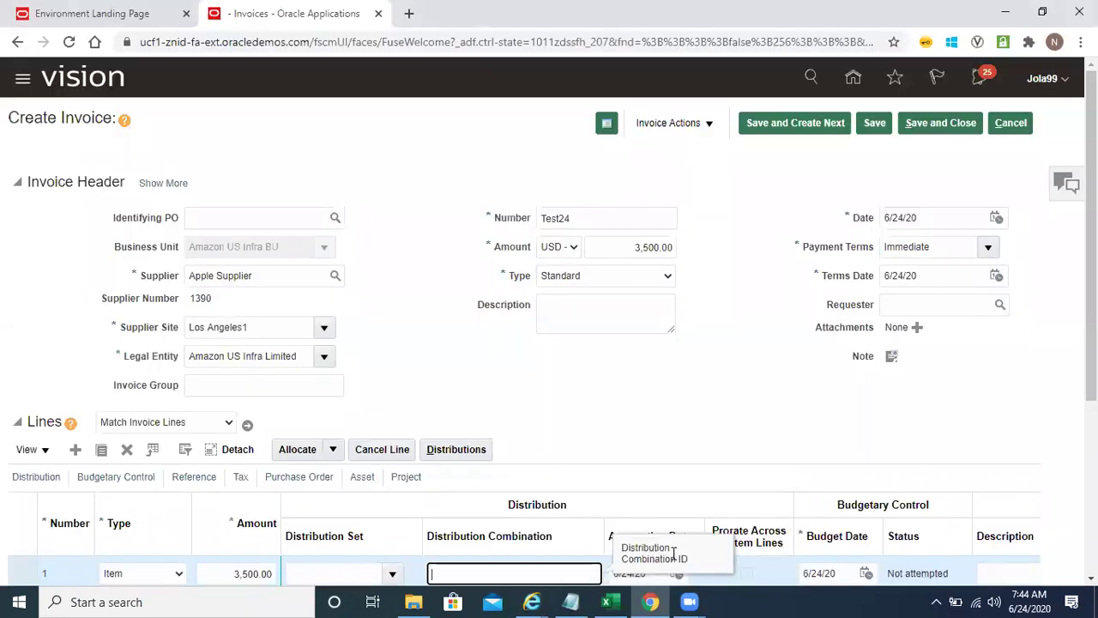
# Widen the Distribution Combination column and bring up line 1's combination chooser
pyautogui.scroll(-1, 604, 530)
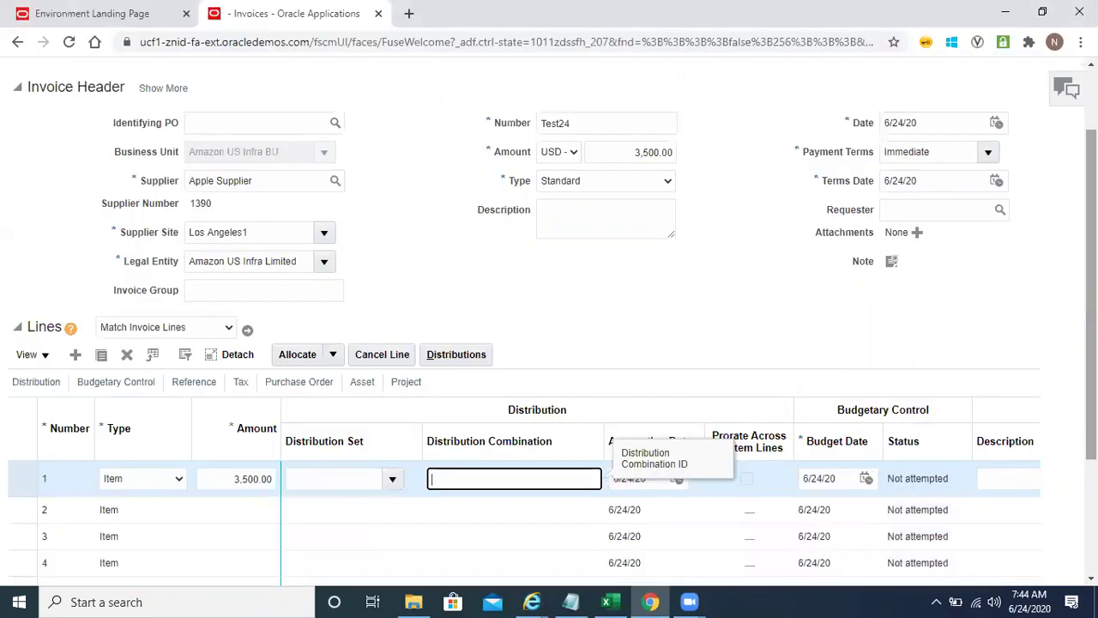
pyautogui.moveTo(604, 435); pyautogui.dragTo(621, 473)
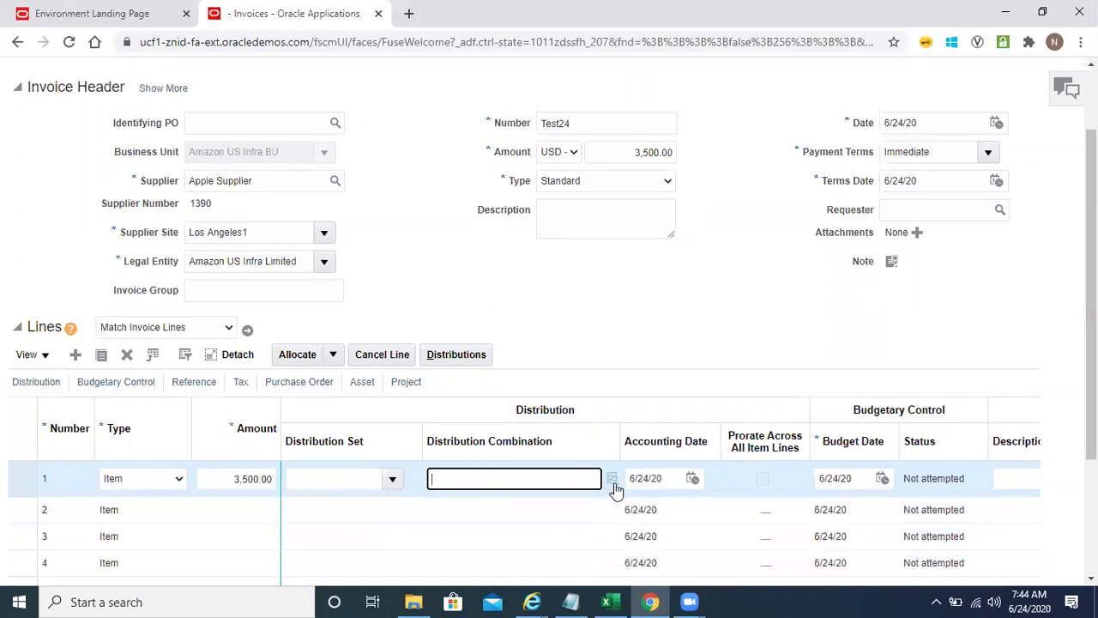
pyautogui.click(612, 478)
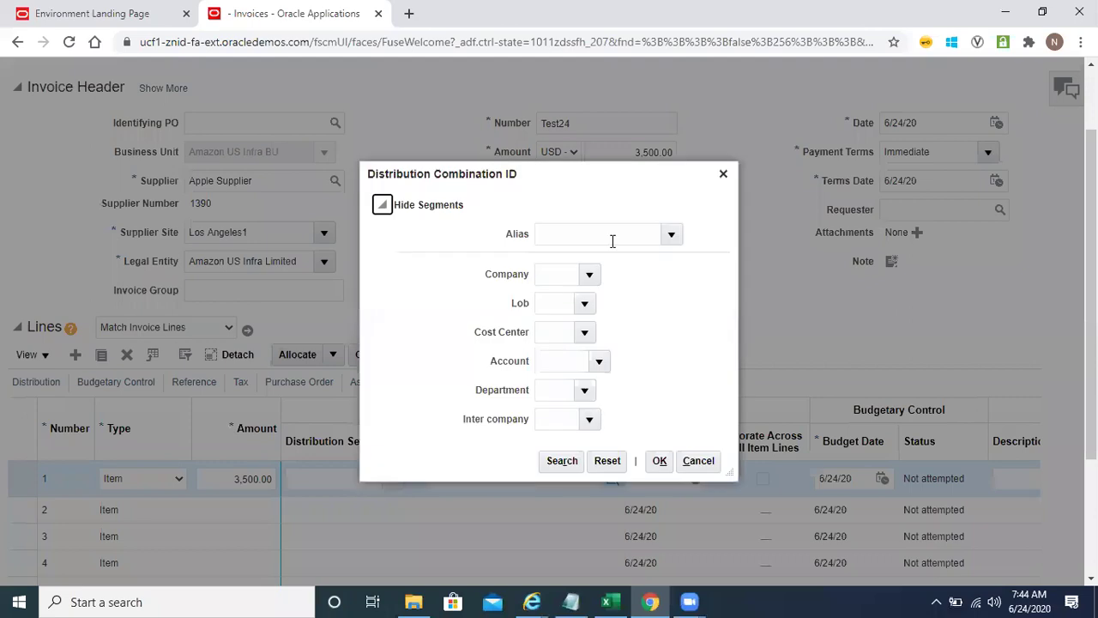
# Apply the Office Rent alias and recheck the budget figures for account 52220
pyautogui.click(672, 234)
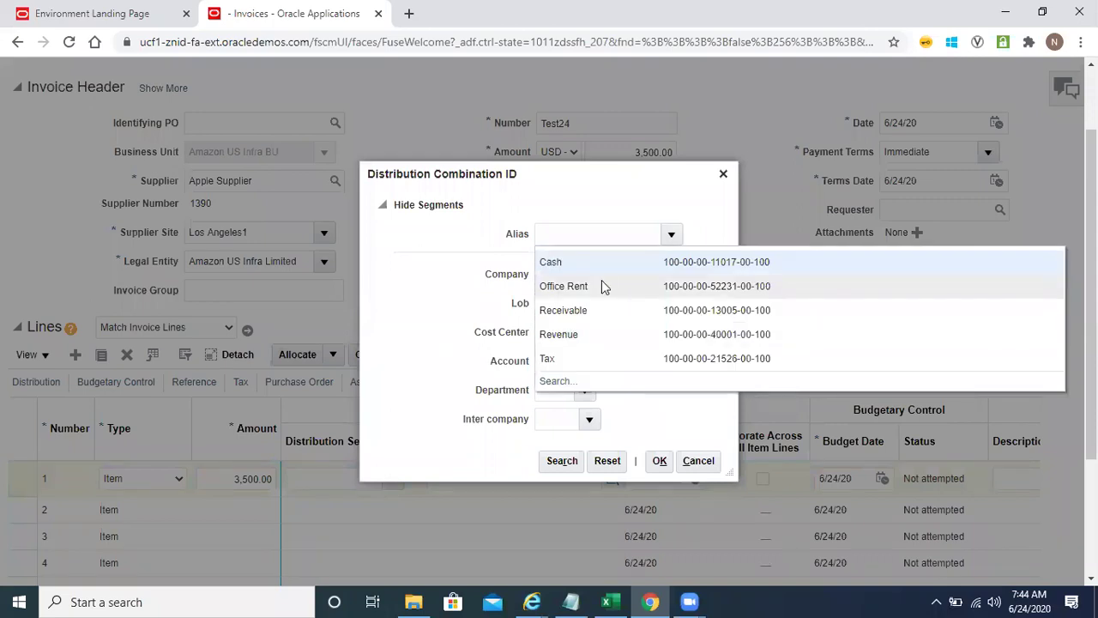
pyautogui.click(602, 280)
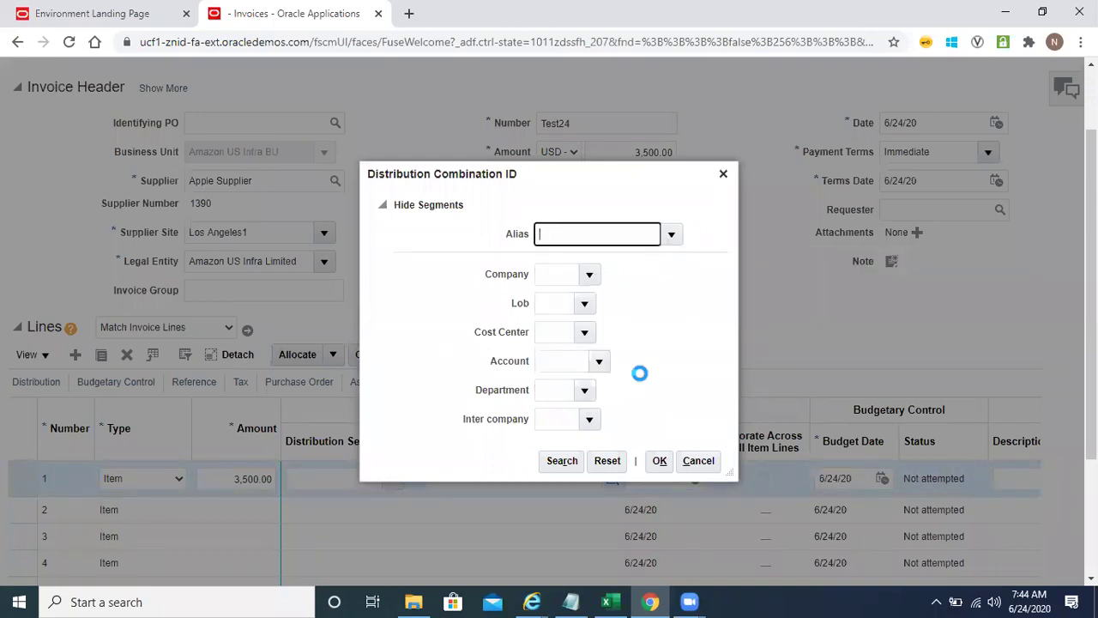
pyautogui.click(601, 362)
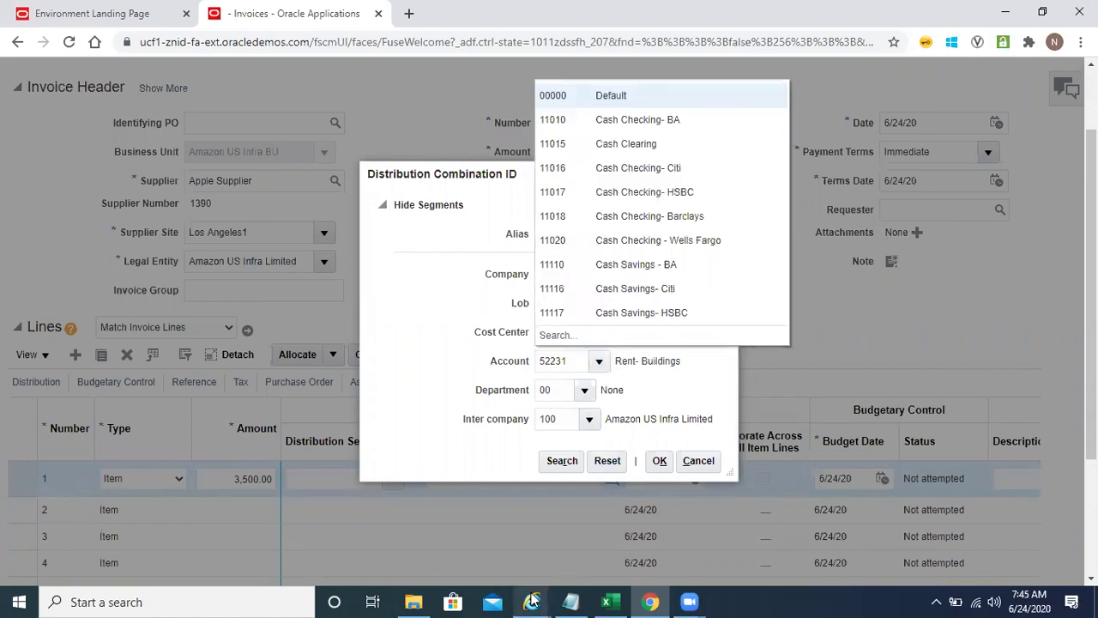
pyautogui.moveTo(531, 600)
pyautogui.click(684, 550)
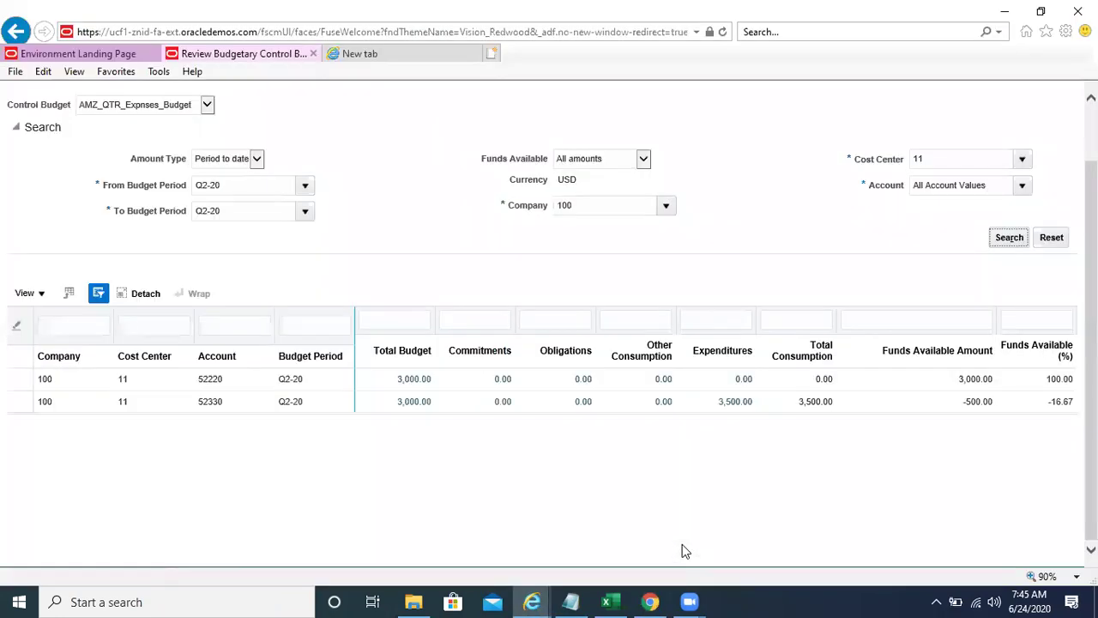
pyautogui.hotkey('alt', 'Tab')
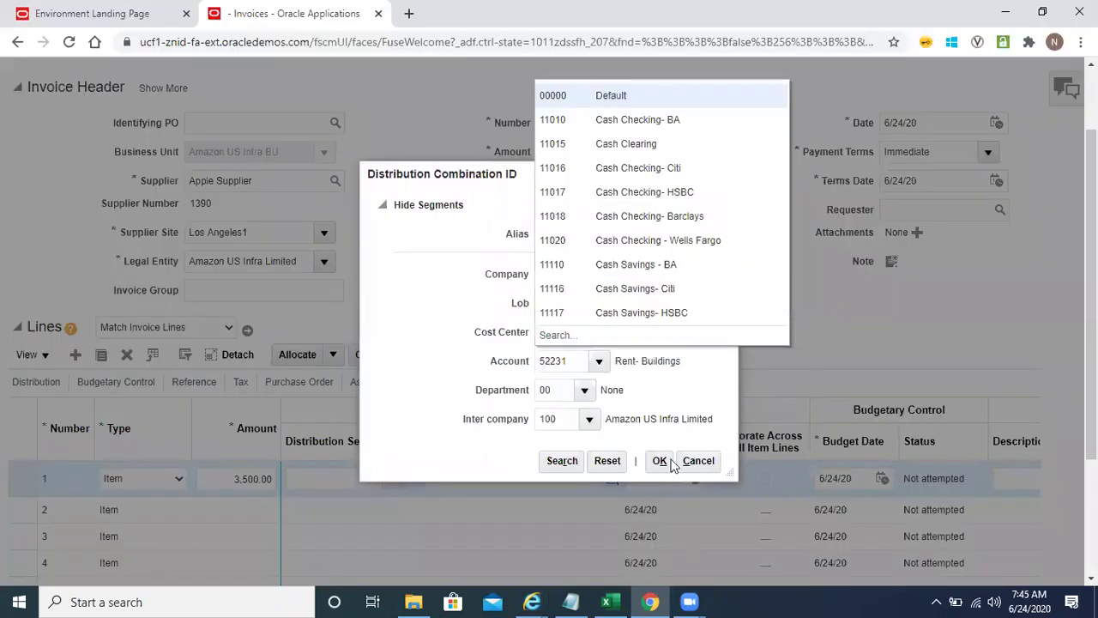
pyautogui.press('Escape')
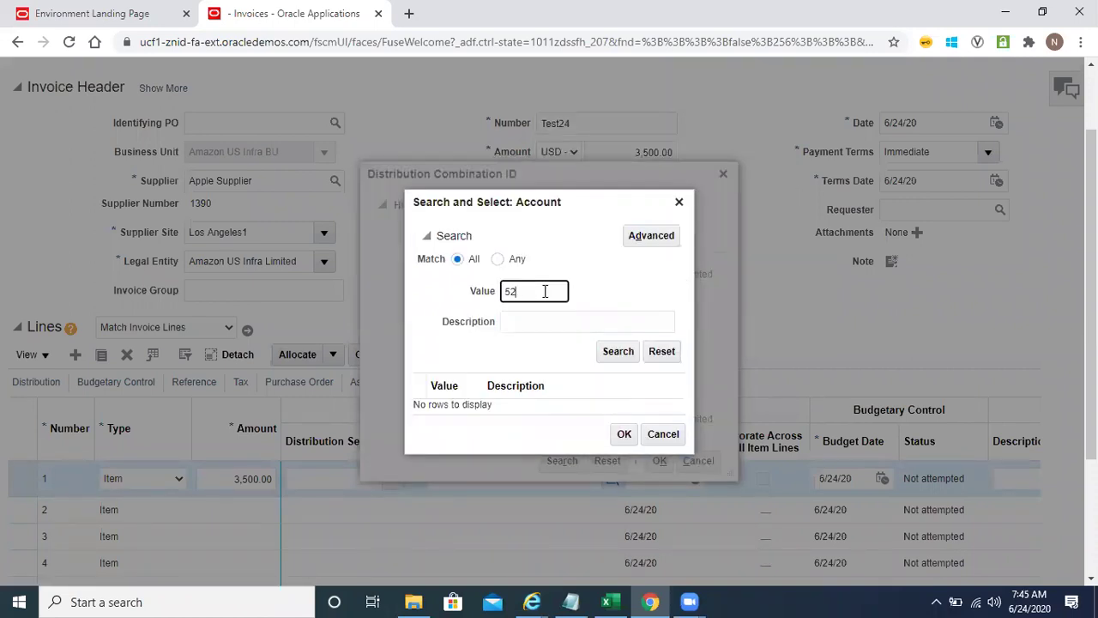
pyautogui.write('220')
pyautogui.click(618, 351)
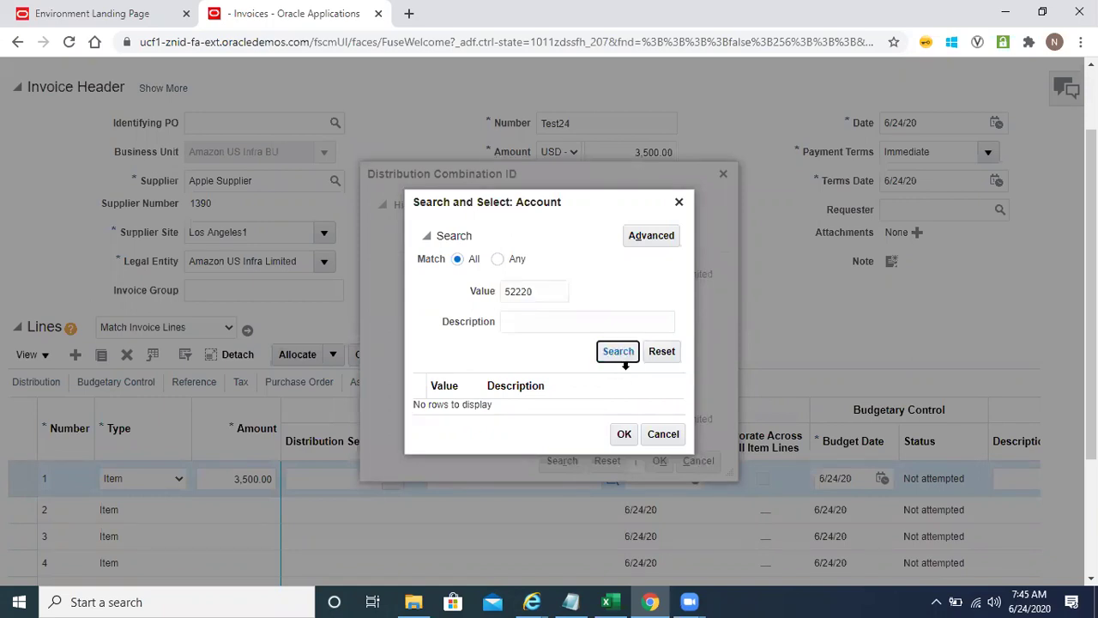
pyautogui.click(572, 409)
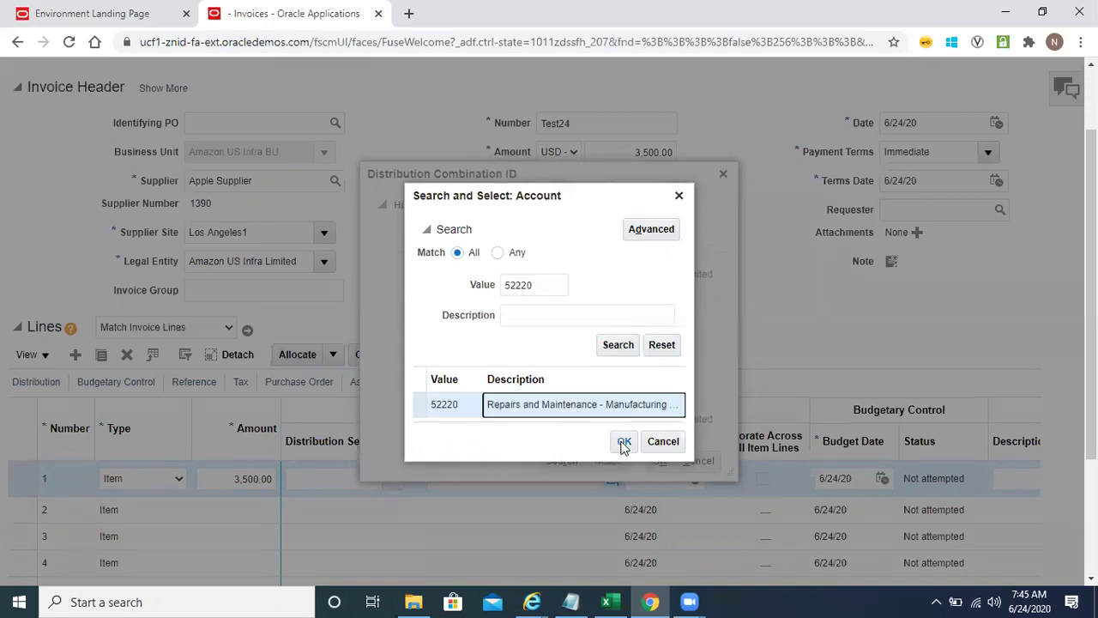
pyautogui.click(623, 442)
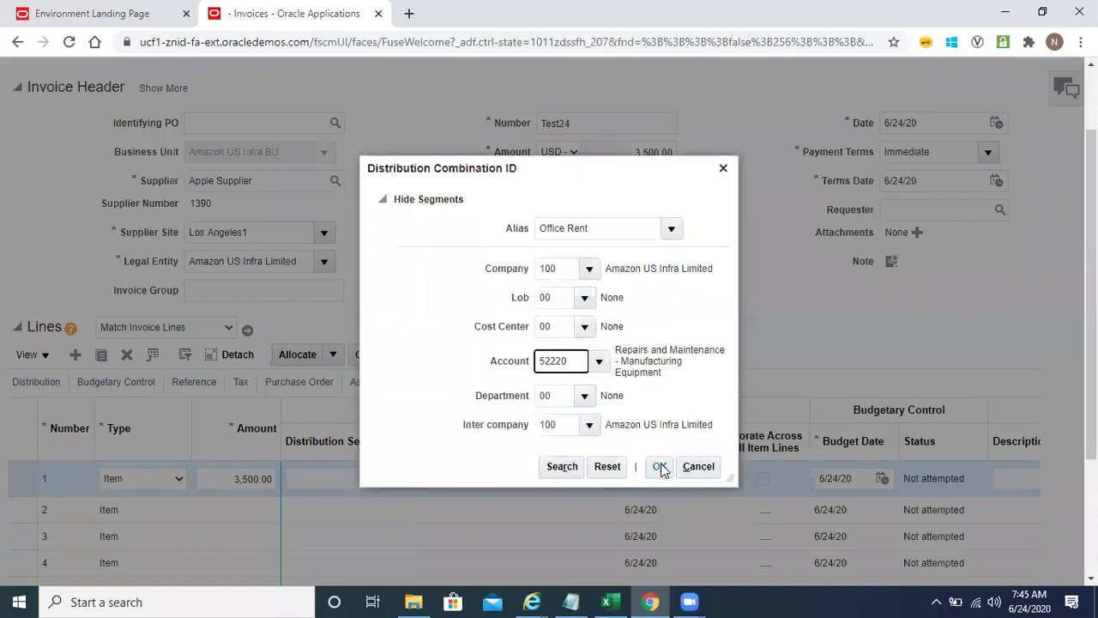
pyautogui.click(660, 469)
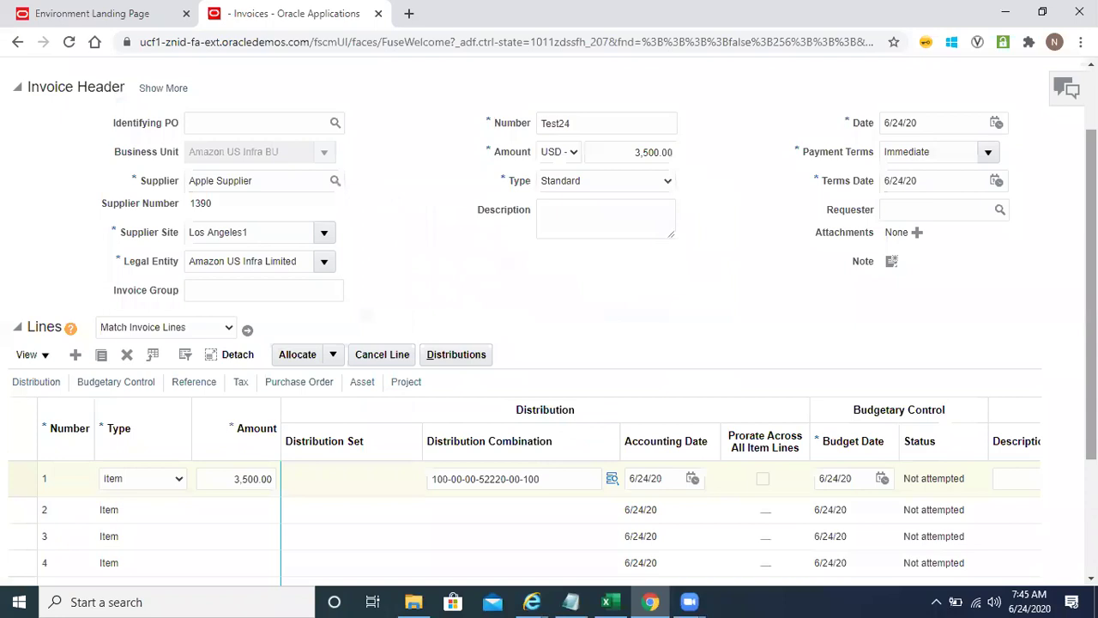
# Save invoice Test24 from the top of the Create Invoice page
pyautogui.scroll(2, 1092, 257)
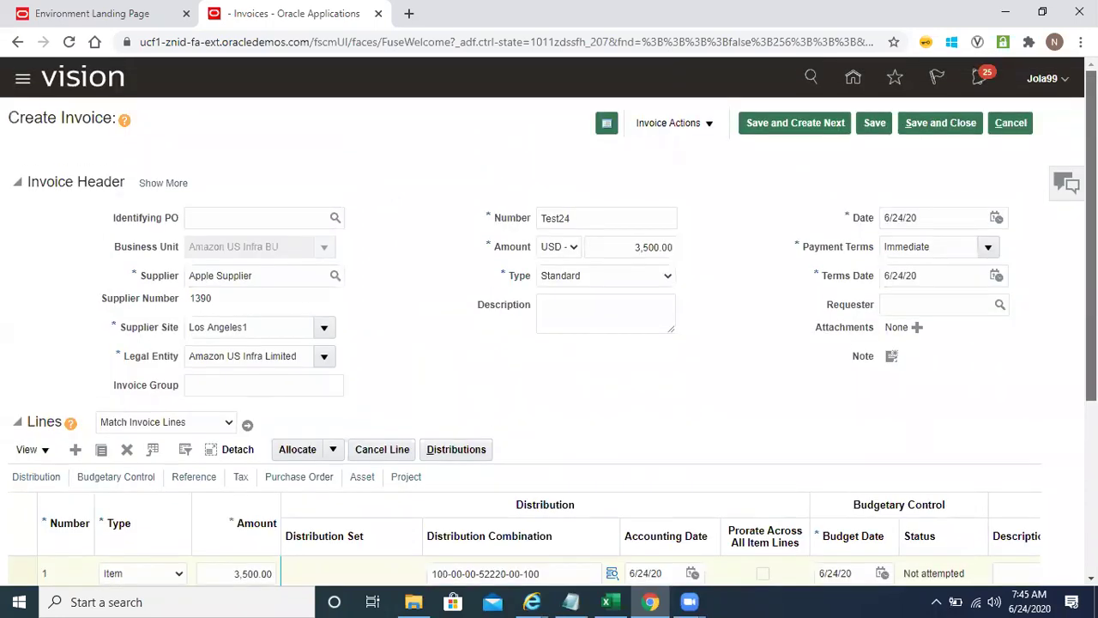
pyautogui.click(873, 127)
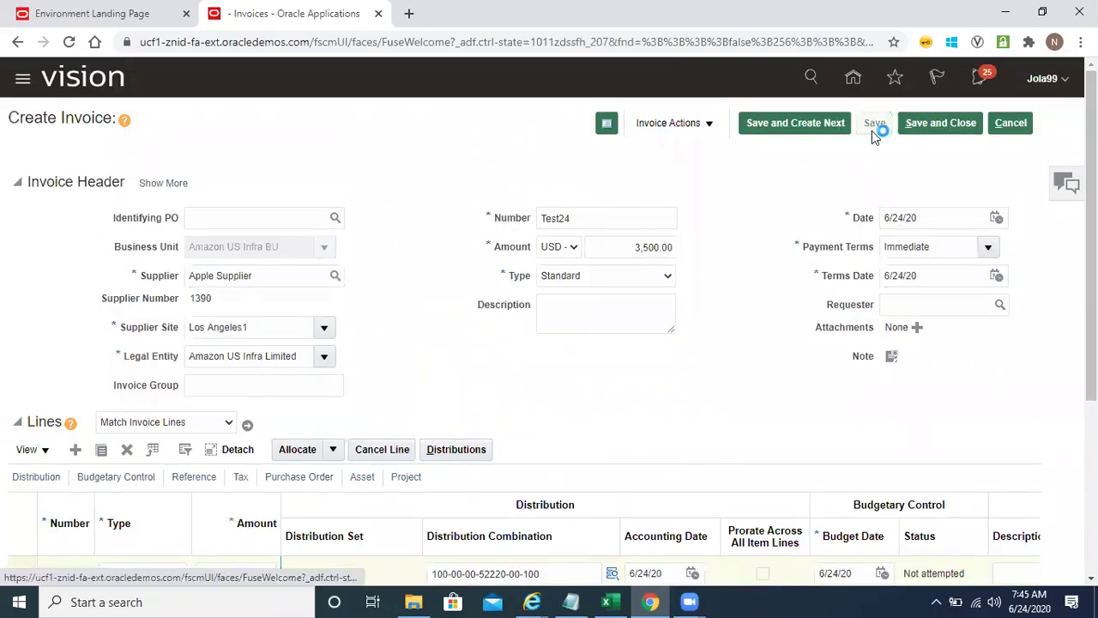
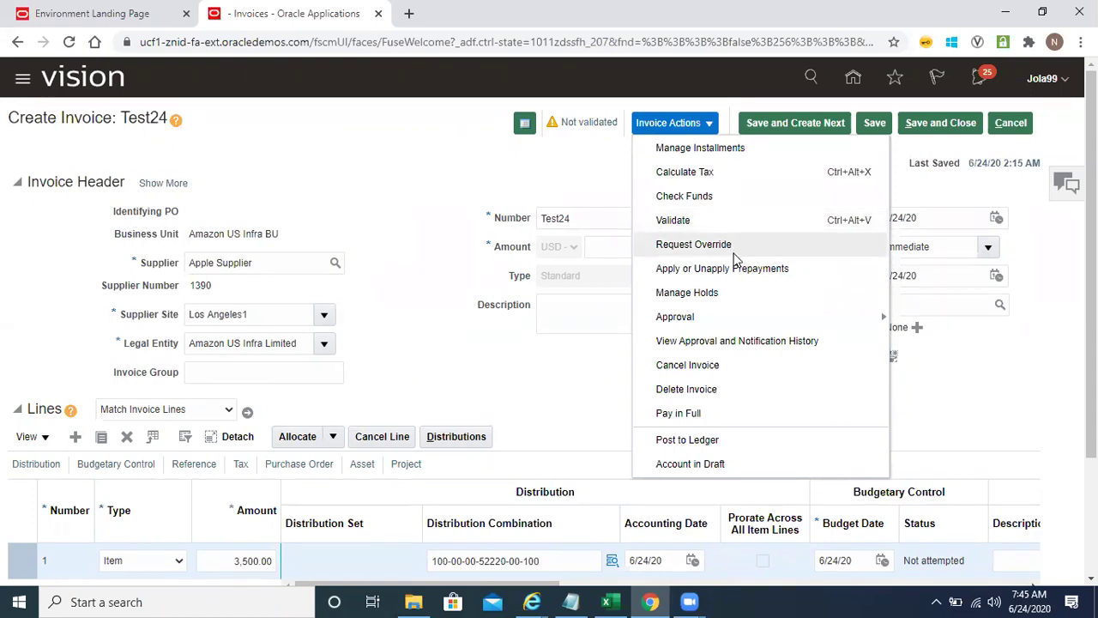
# Run a funds check on invoice Test24, then validate it
pyautogui.click(724, 199)
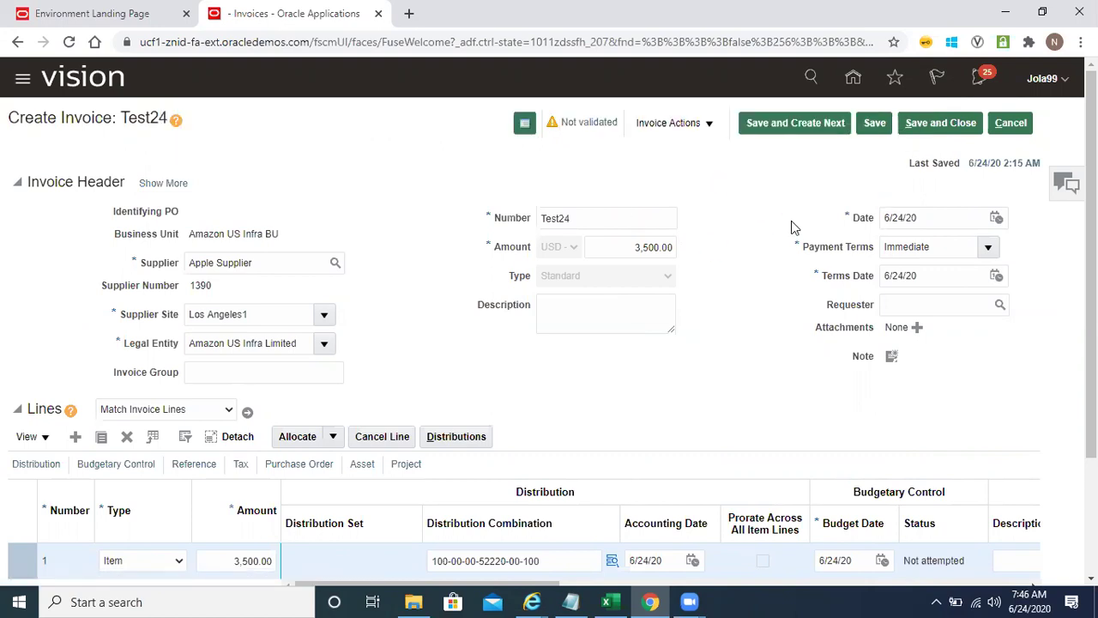
pyautogui.click(702, 128)
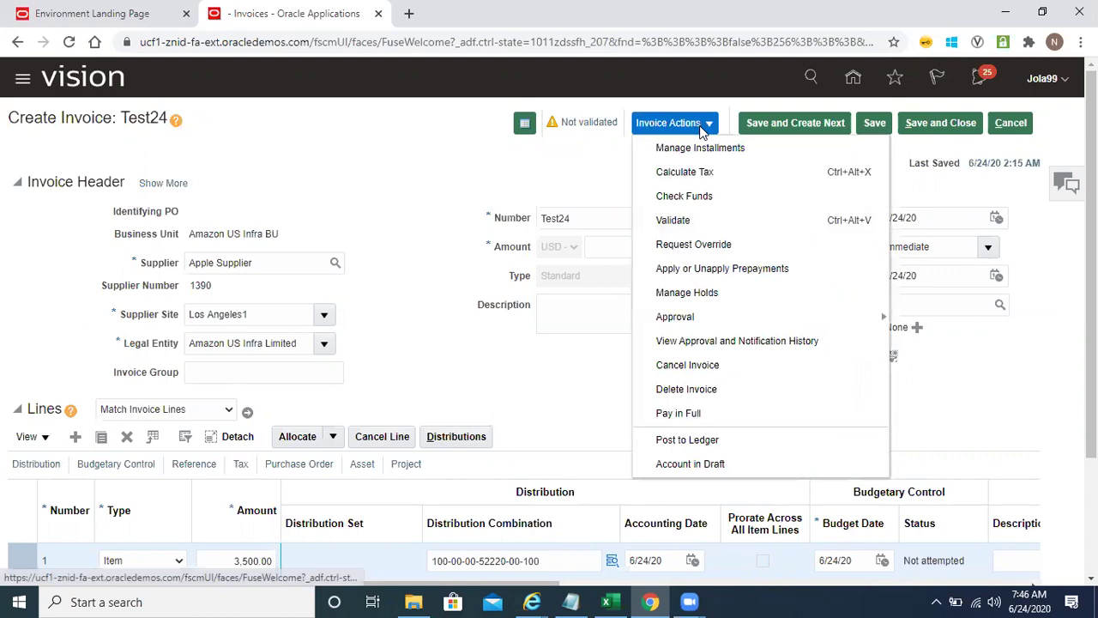
pyautogui.click(740, 221)
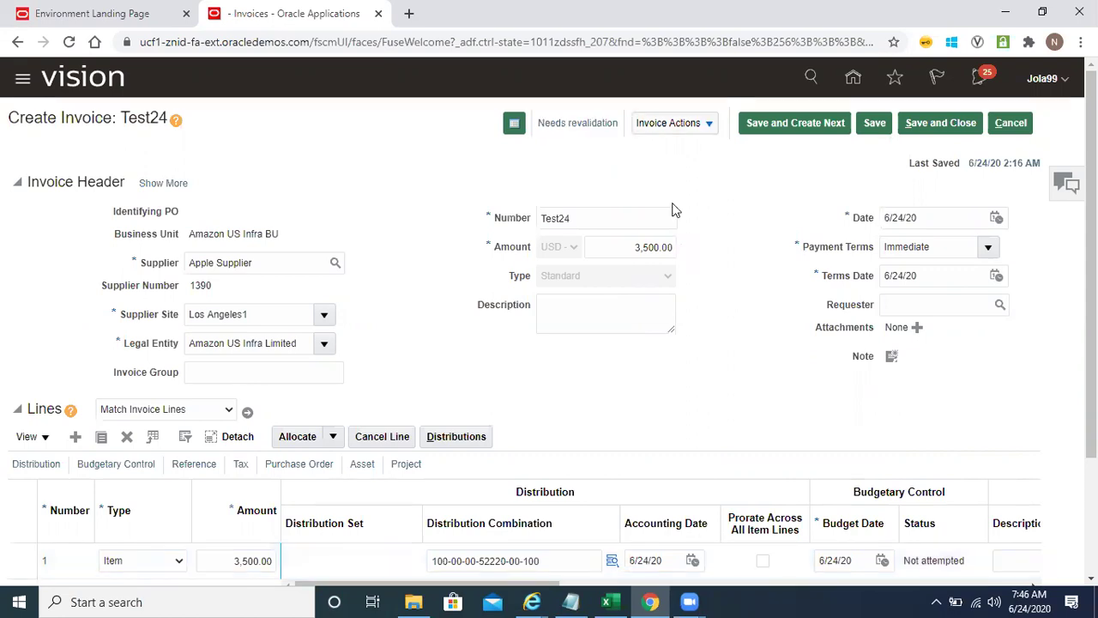
pyautogui.click(587, 126)
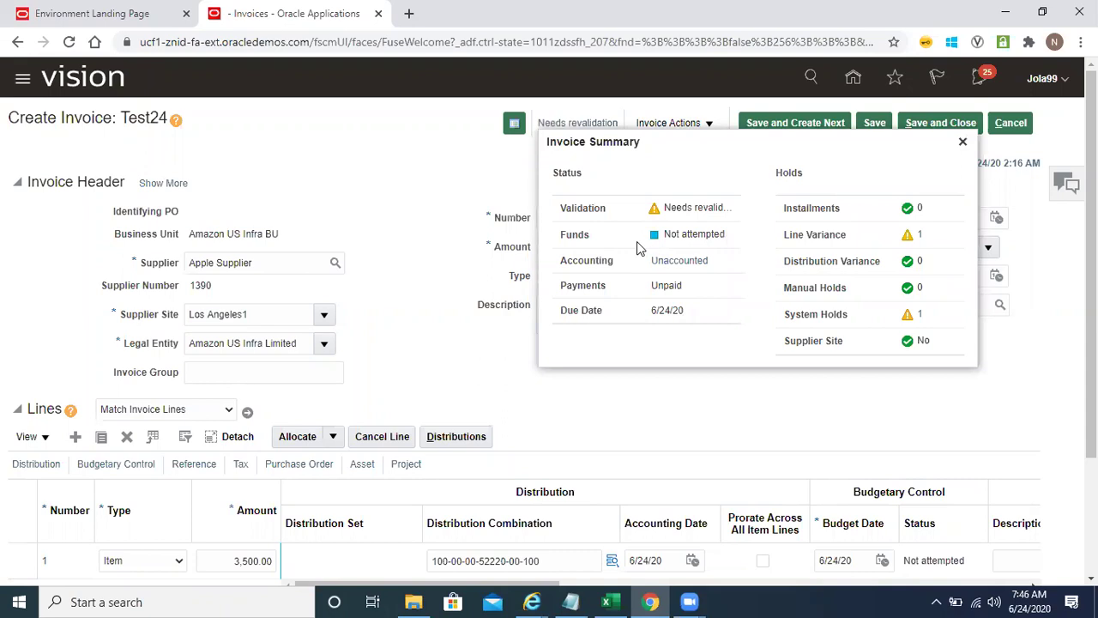
pyautogui.click(923, 318)
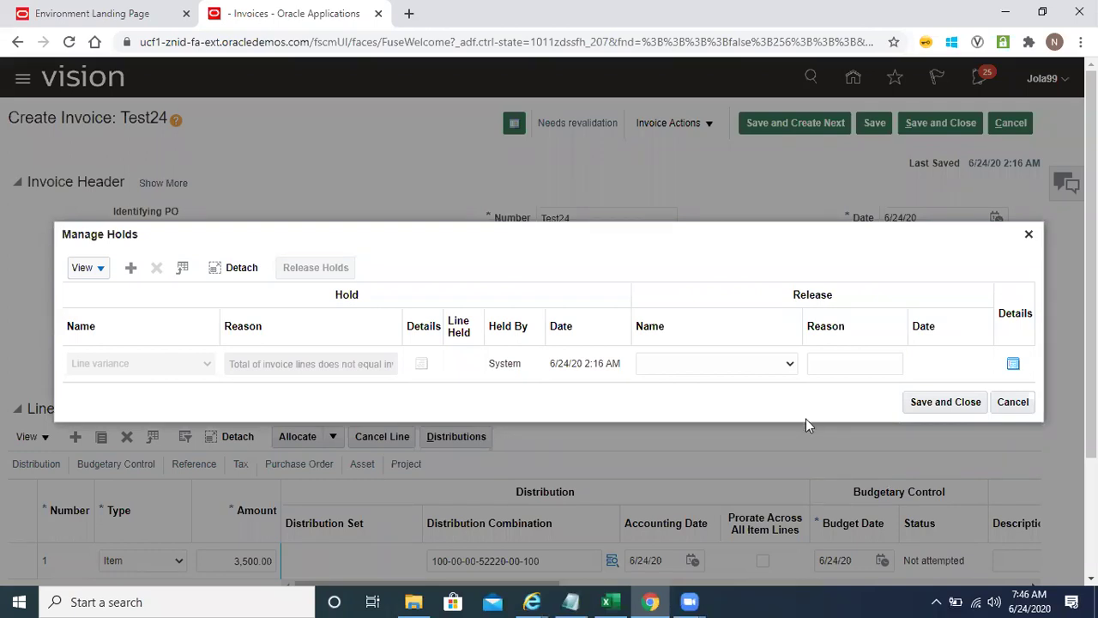
pyautogui.click(1011, 405)
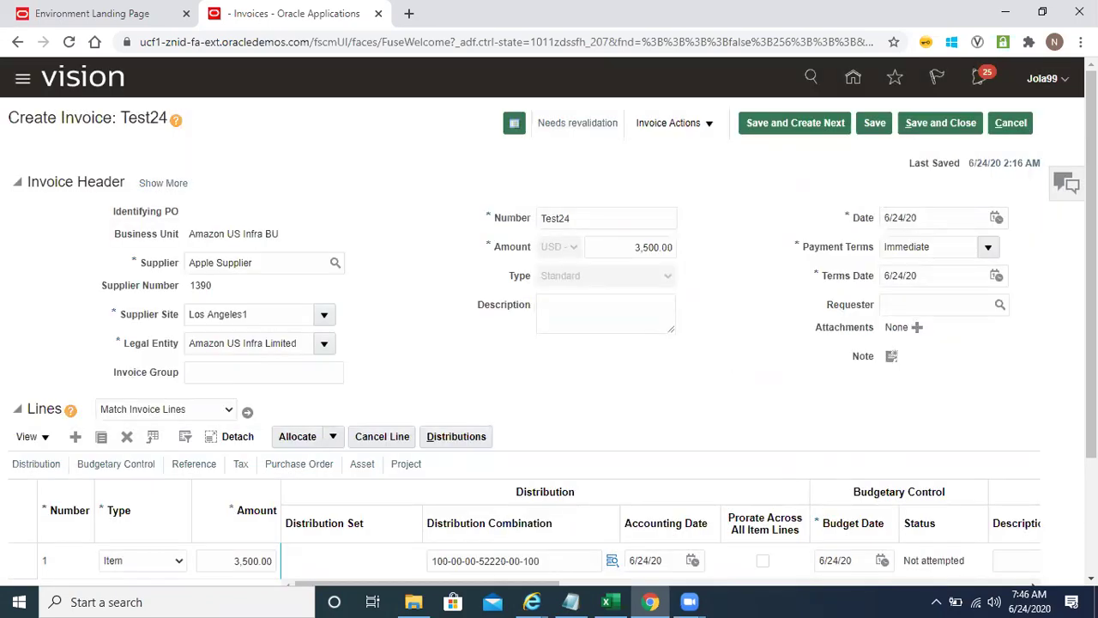
# After reviewing the Totals section, overwrite Test24's header Amount with 3,920.00
pyautogui.scroll(-2, 549, 320)
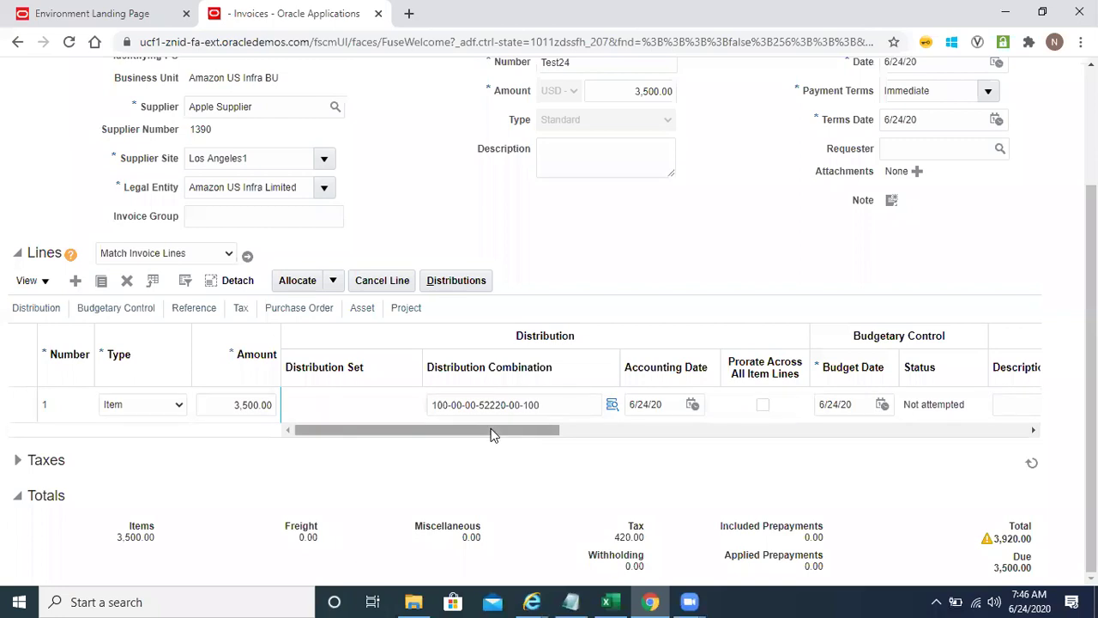
pyautogui.moveTo(494, 435); pyautogui.dragTo(169, 429)
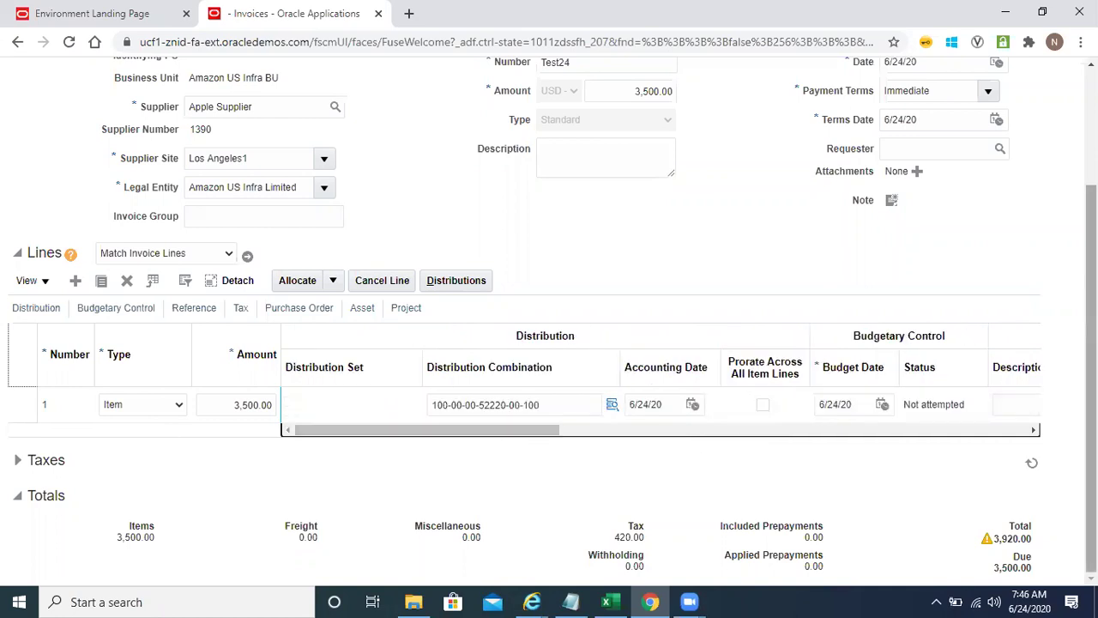
pyautogui.scroll(3, 618, 259)
pyautogui.moveTo(623, 248); pyautogui.dragTo(761, 260)
pyautogui.write('3,9')
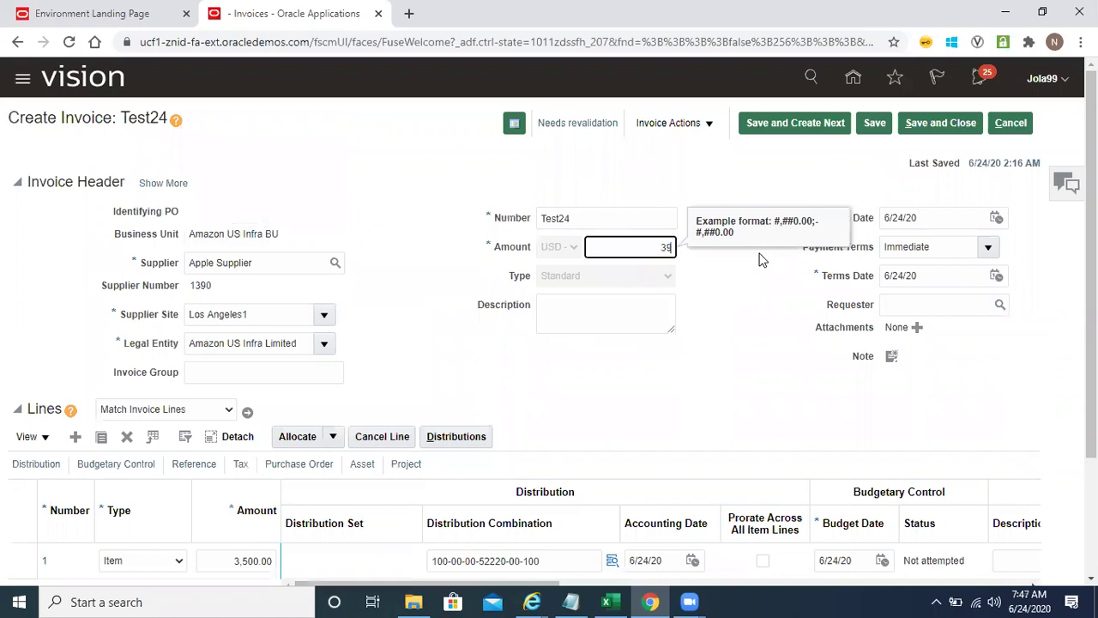
pyautogui.write('20')
pyautogui.press('Tab')
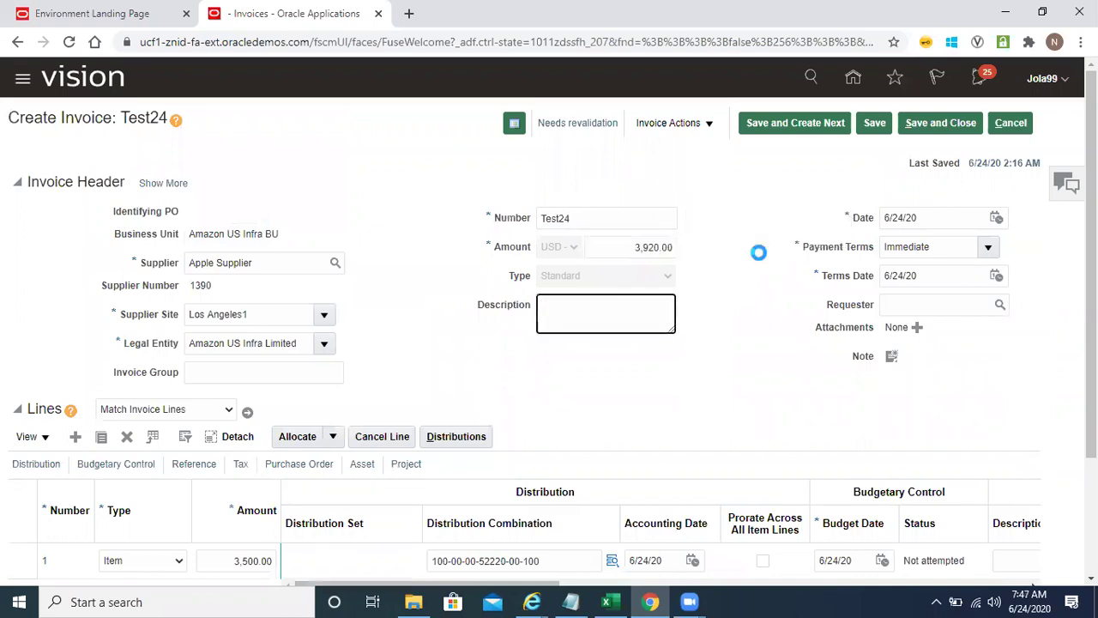
# Revalidate Test24 and review its system holds, where a Funds reservation failed hold remains
pyautogui.click(704, 124)
pyautogui.click(726, 215)
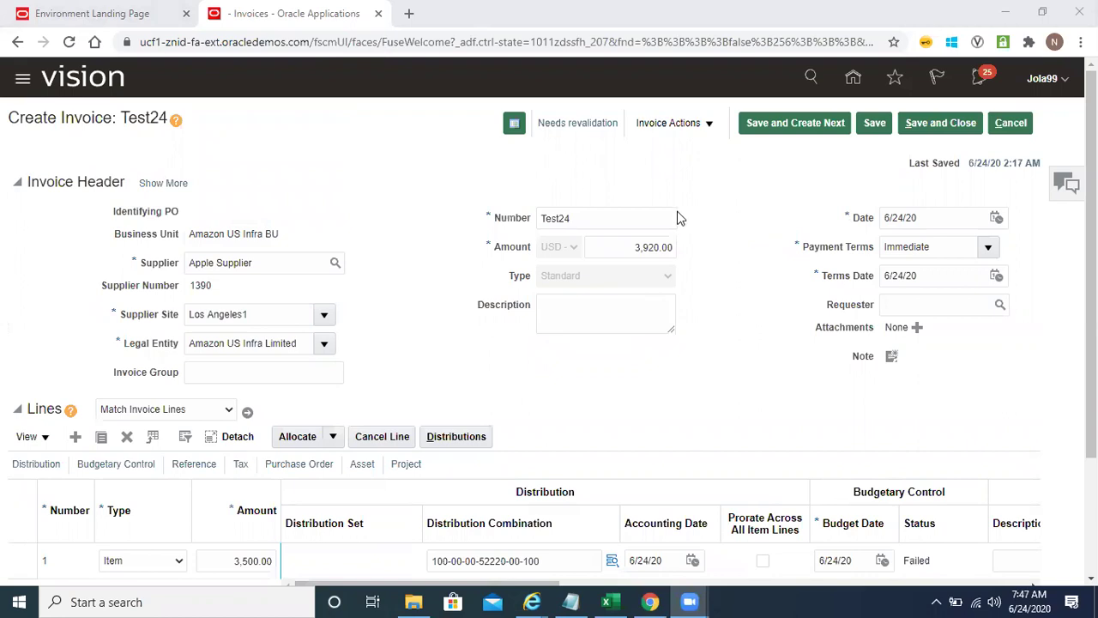
pyautogui.click(577, 127)
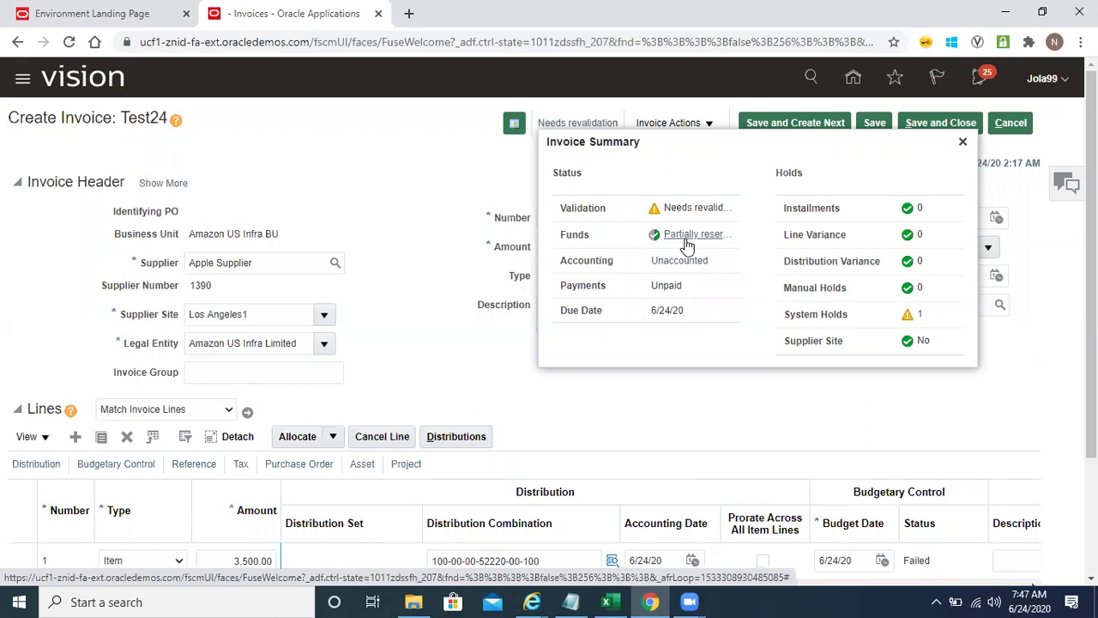
pyautogui.click(920, 315)
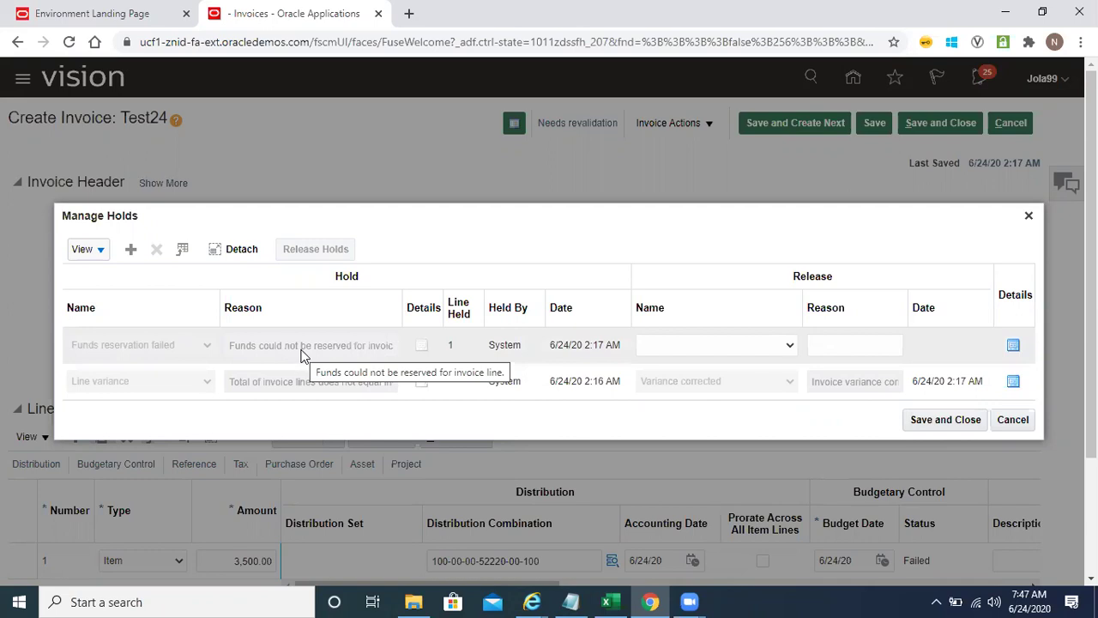
pyautogui.click(1018, 426)
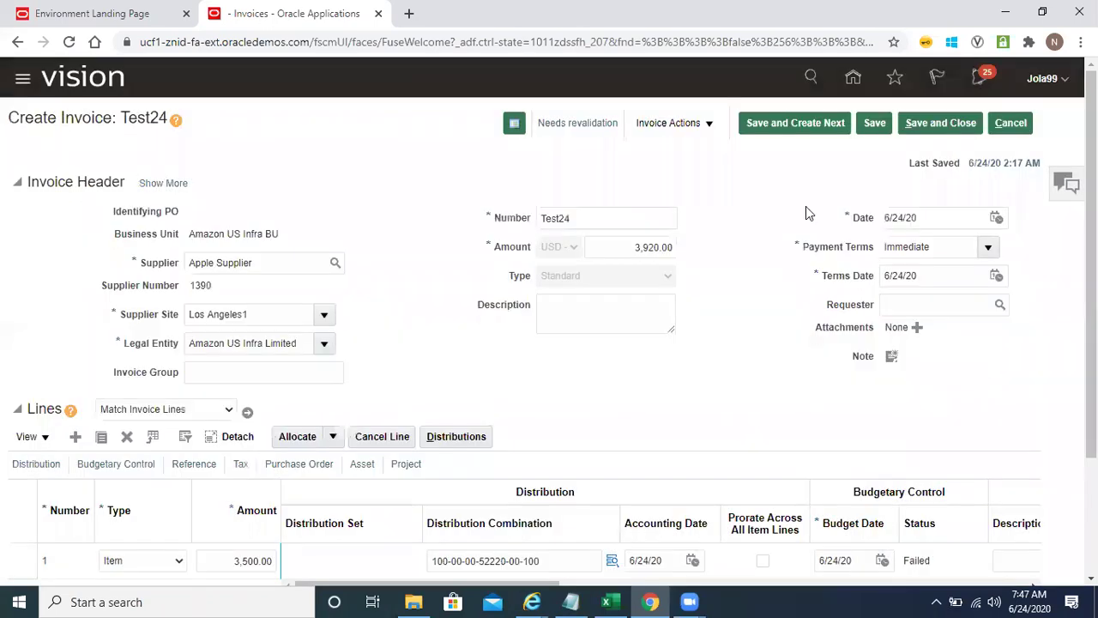
# Request a funds override for Test24 with reason 'Testing' and acknowledge the budget manager notice
pyautogui.click(704, 129)
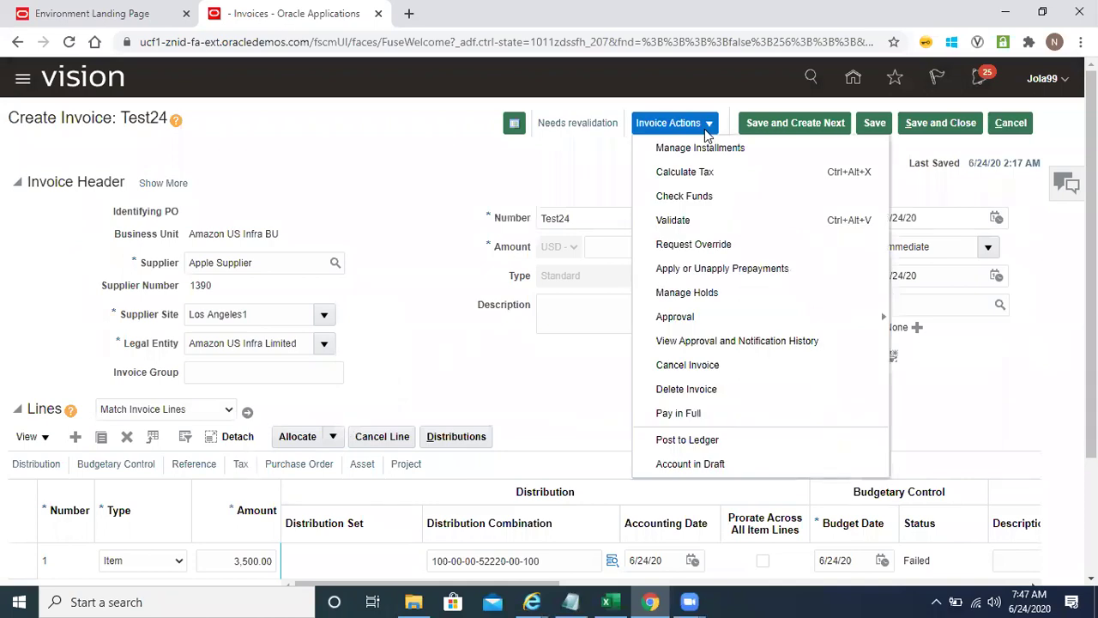
pyautogui.click(745, 244)
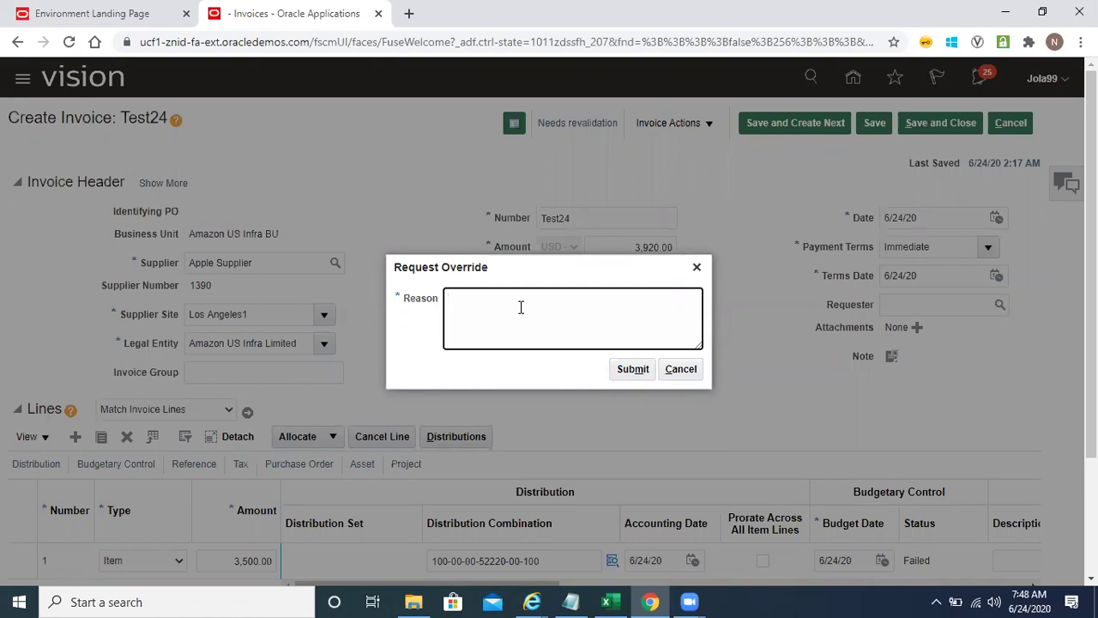
pyautogui.write('Testing')
pyautogui.click(631, 371)
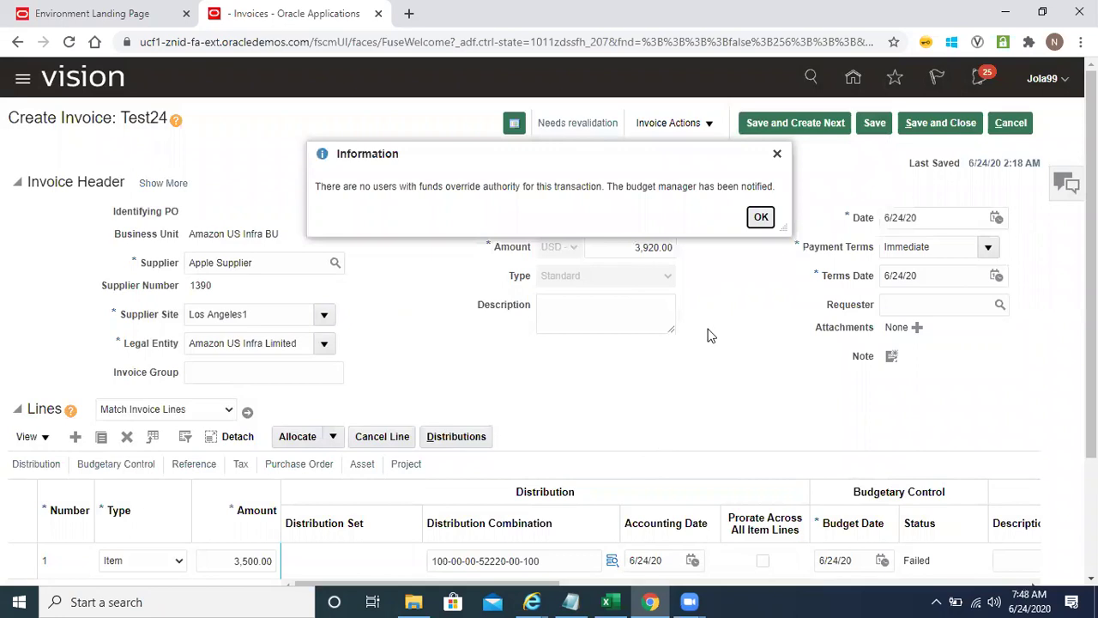
pyautogui.click(760, 217)
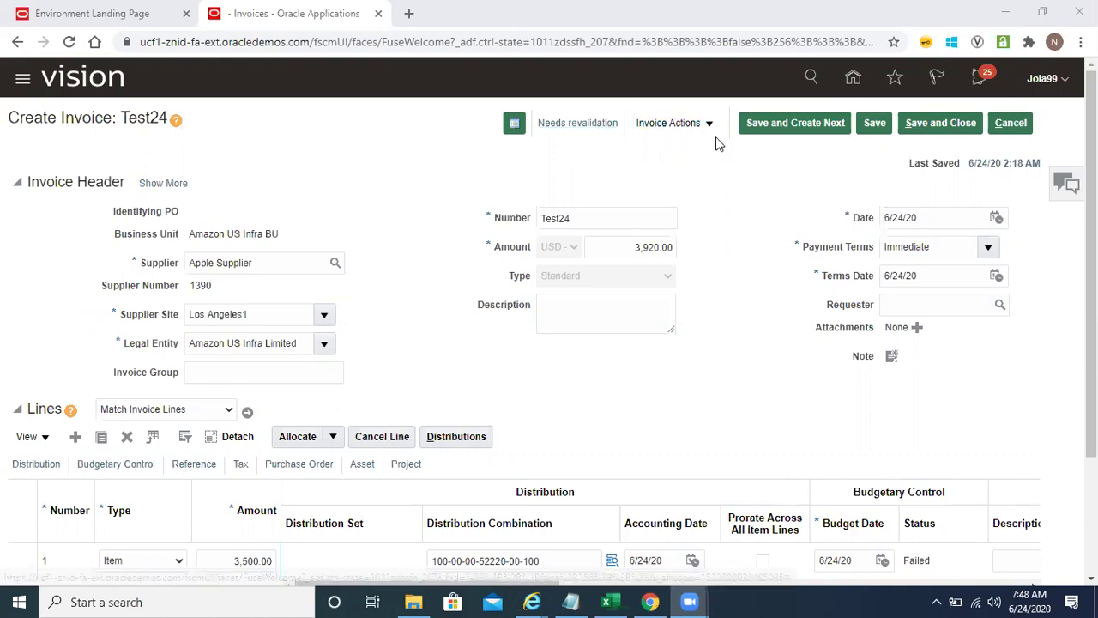
# Check Test24's summary showing funds Partially reserved, save the invoice, and bring up Invoice Actions
pyautogui.click(580, 125)
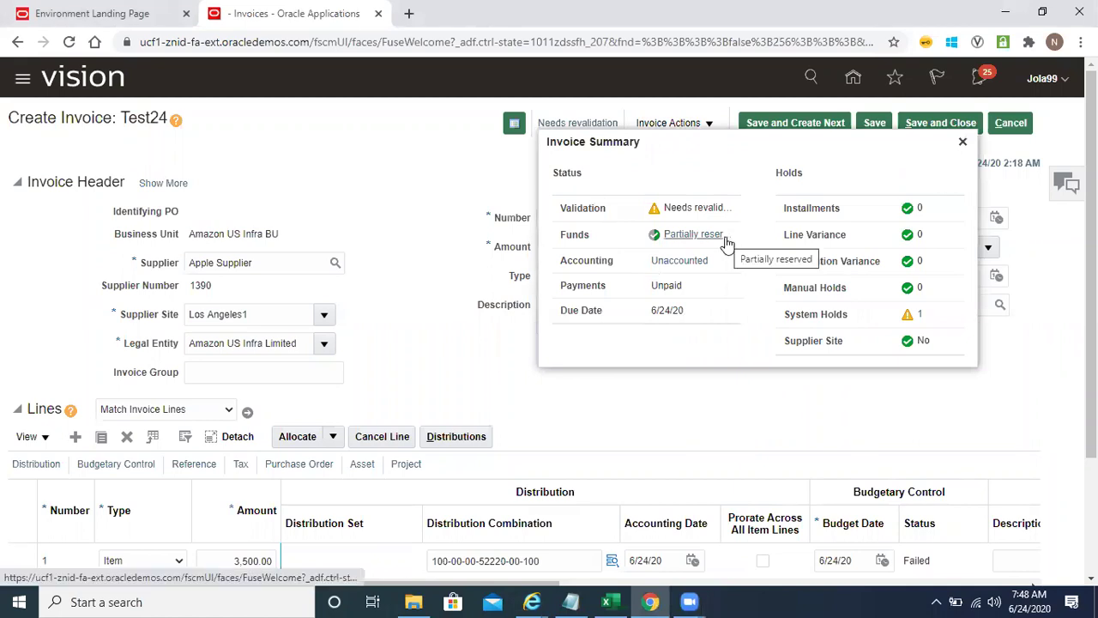
pyautogui.click(963, 142)
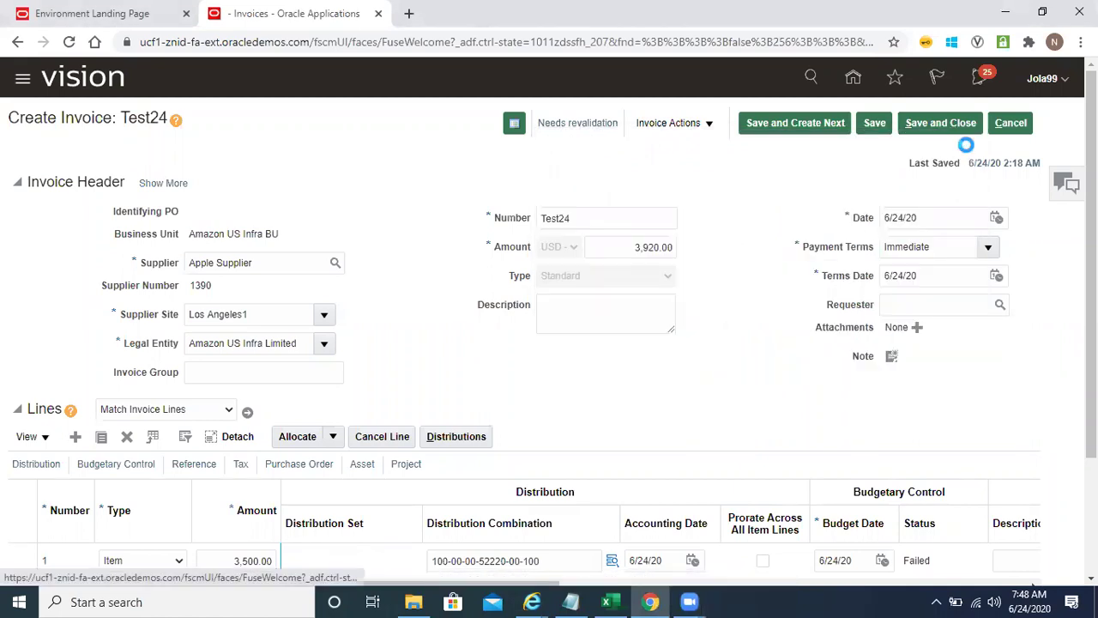
pyautogui.click(875, 125)
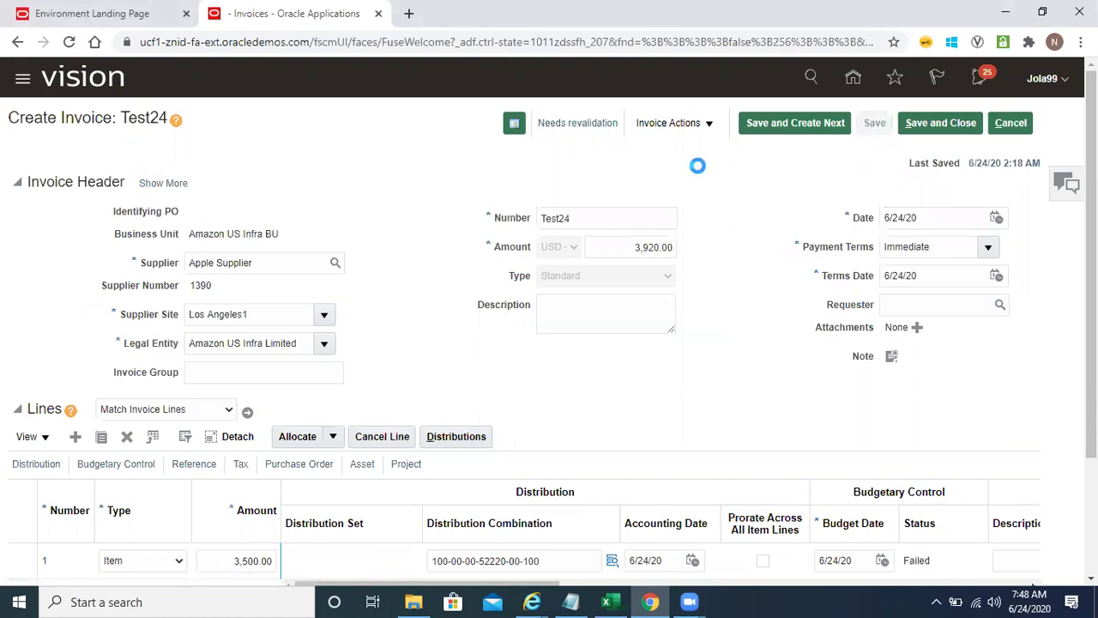
pyautogui.click(702, 124)
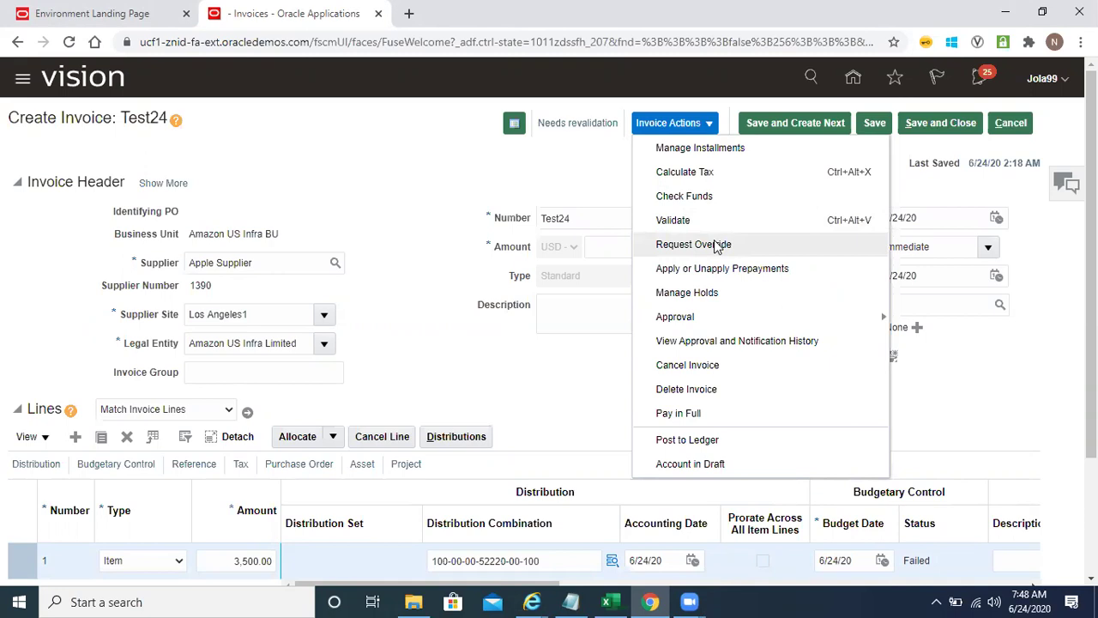
# Validate Test24, then submit a second funds override request with reason 'Testing'
pyautogui.click(697, 221)
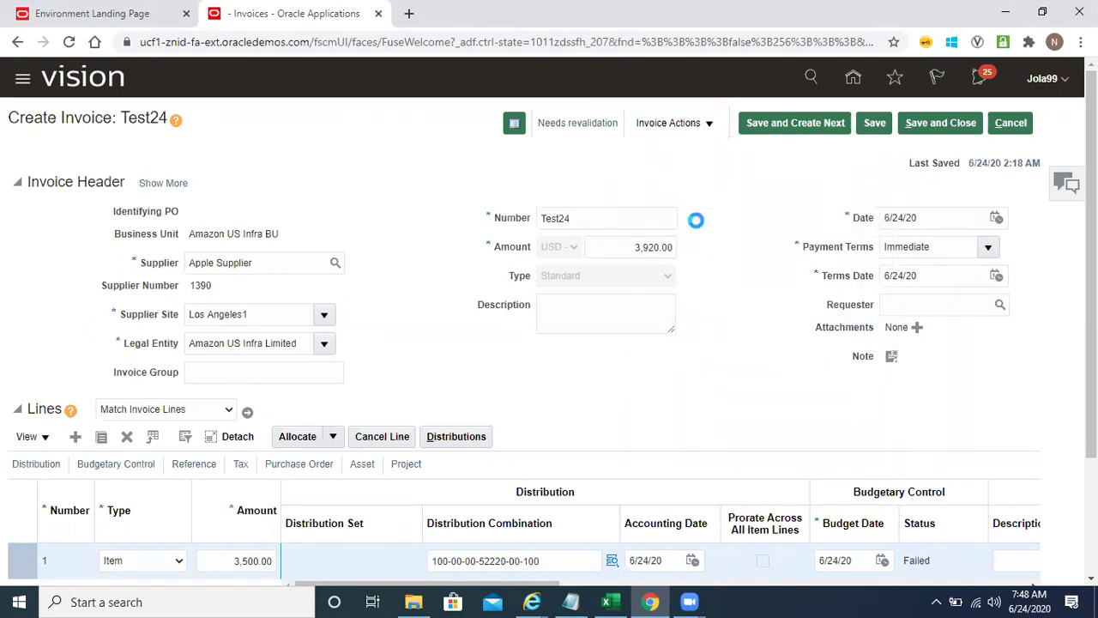
pyautogui.click(707, 125)
pyautogui.click(734, 243)
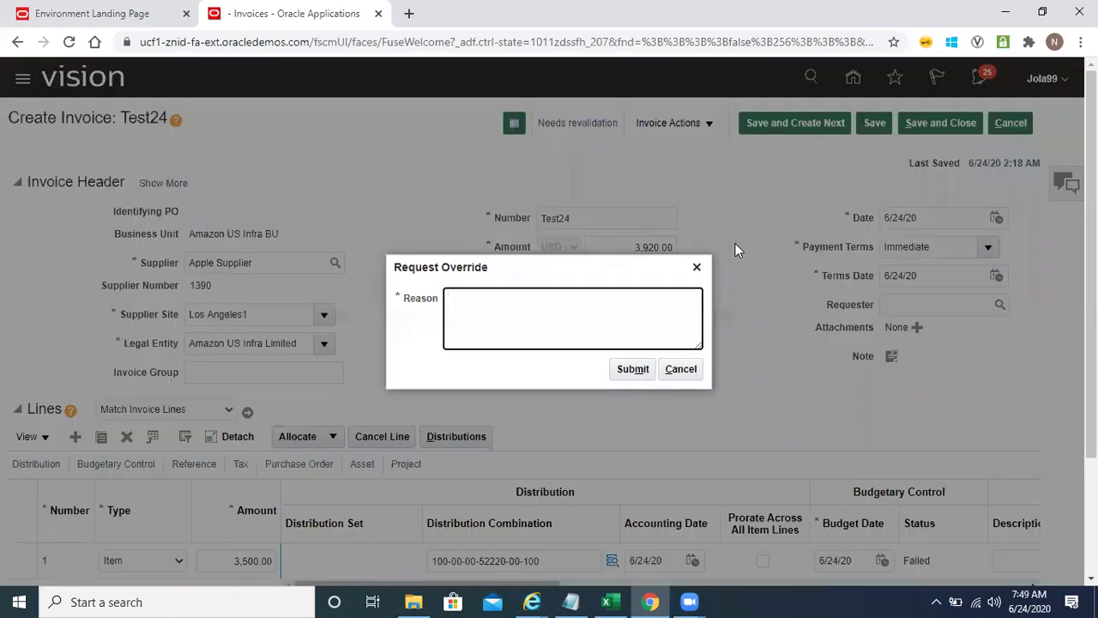
pyautogui.write('Testing')
pyautogui.click(645, 375)
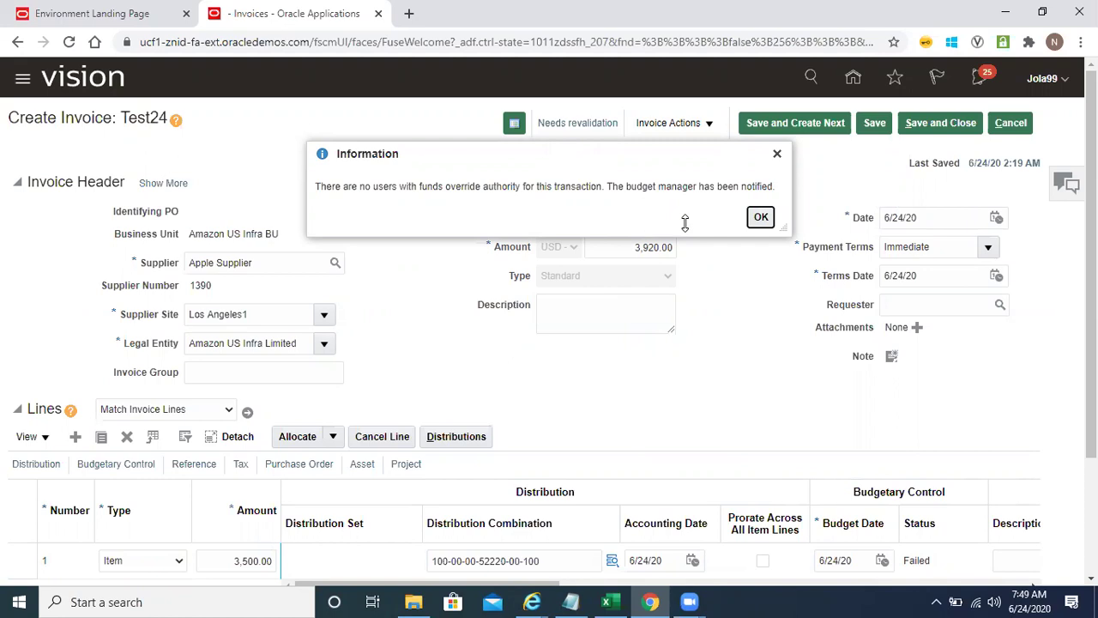
pyautogui.click(760, 217)
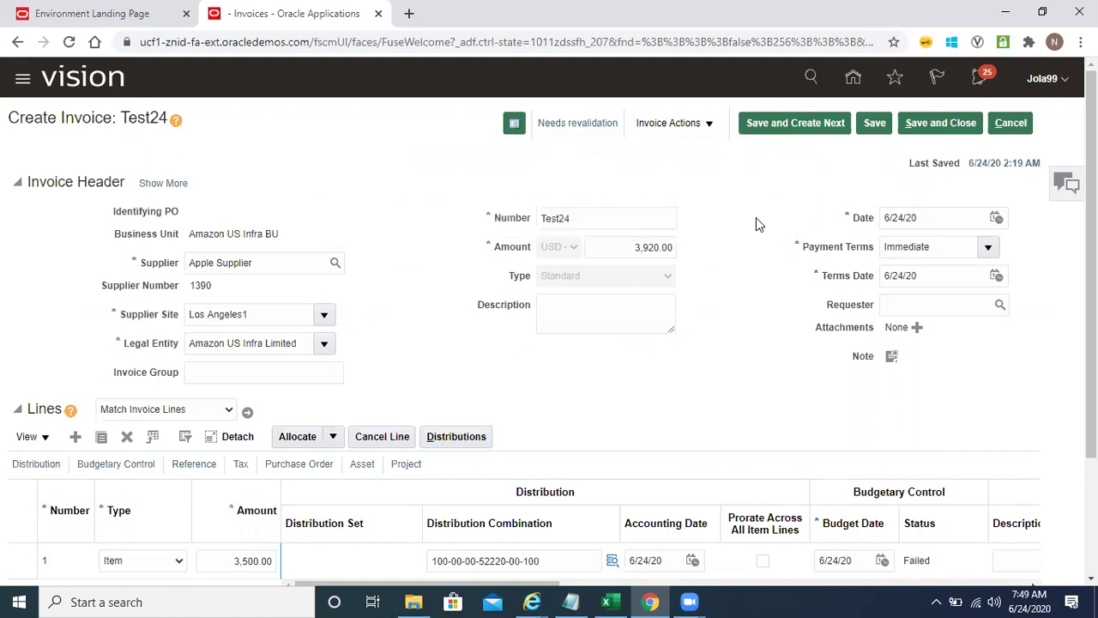
# Withdraw the action request reporting no eligible overriders for Test24, then return to the invoice
pyautogui.click(983, 78)
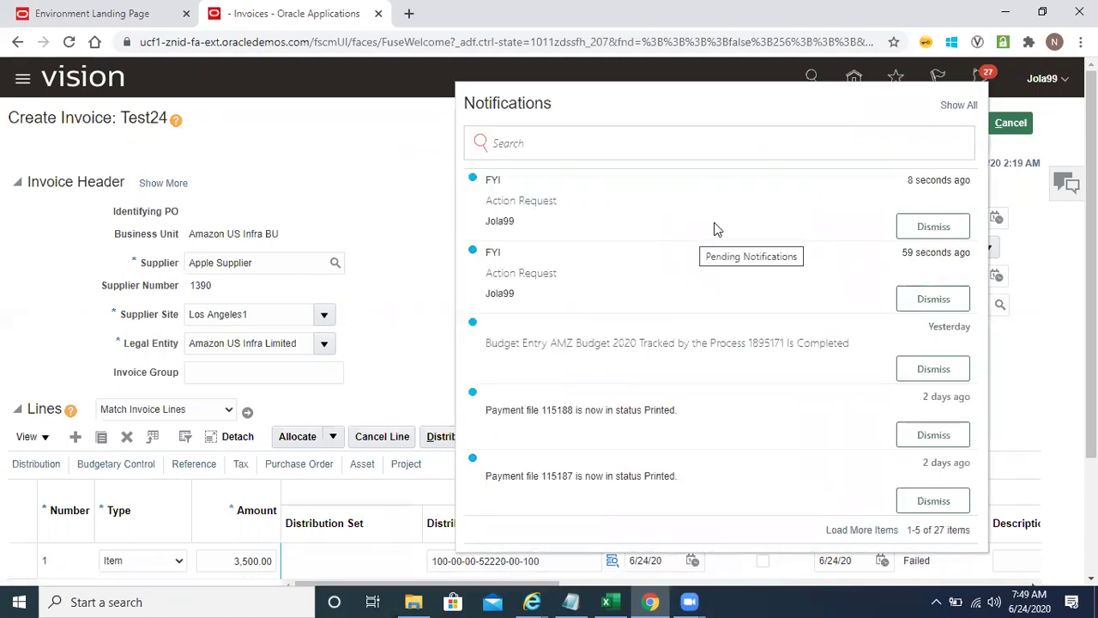
pyautogui.click(518, 201)
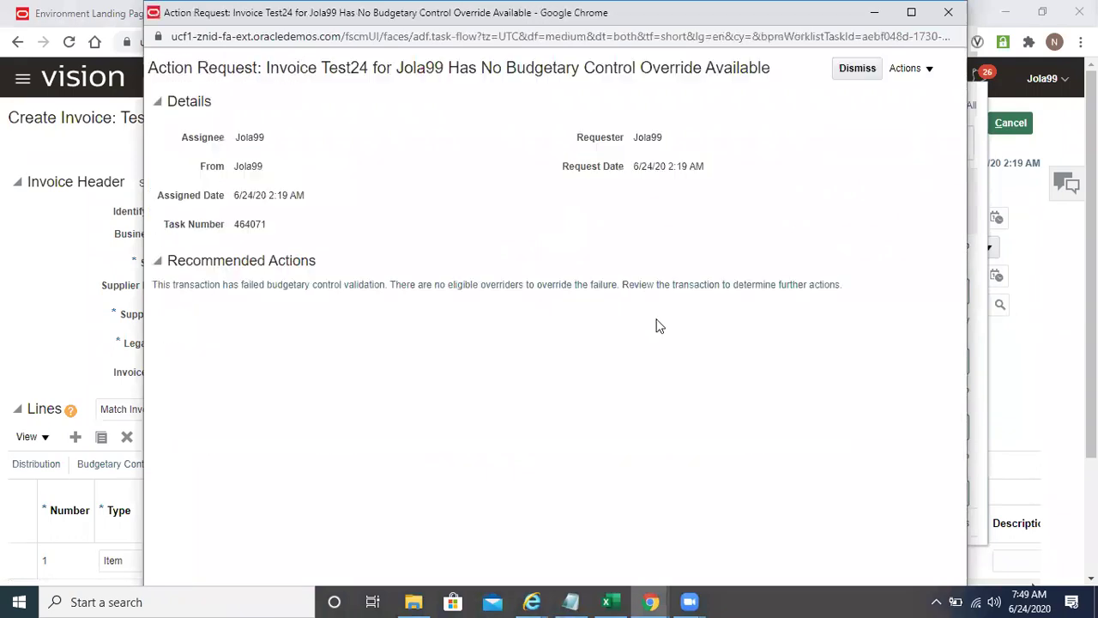
pyautogui.click(927, 71)
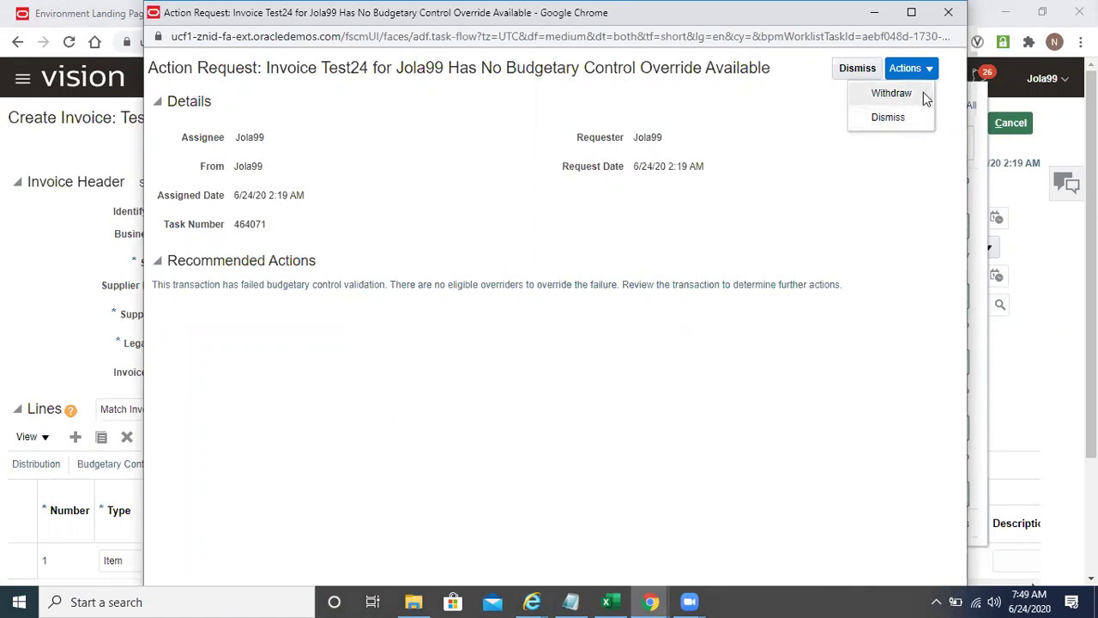
pyautogui.click(923, 93)
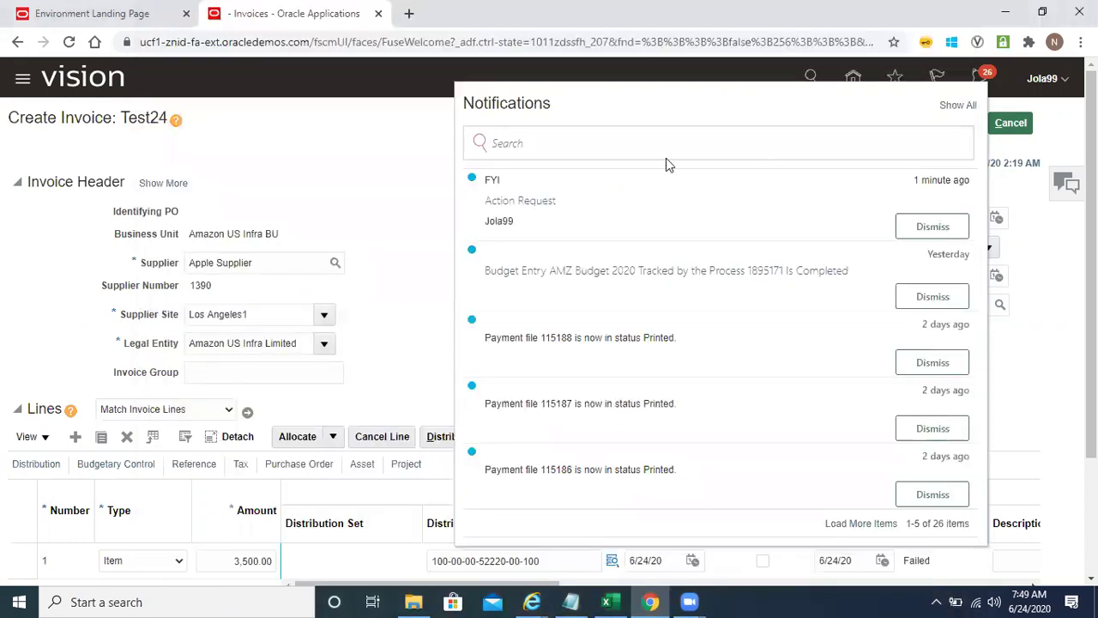
pyautogui.click(408, 133)
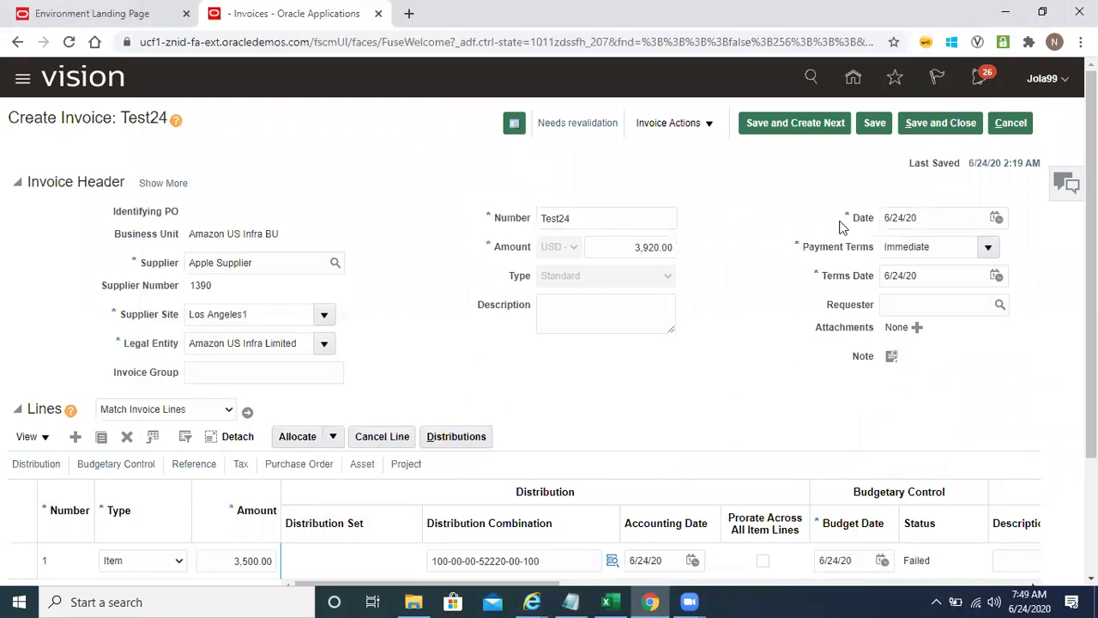
# Run a funds check on Test24 and view the failed results by Budget: 3,500.00 requested, 0.00 available
pyautogui.scroll(-2, 841, 224)
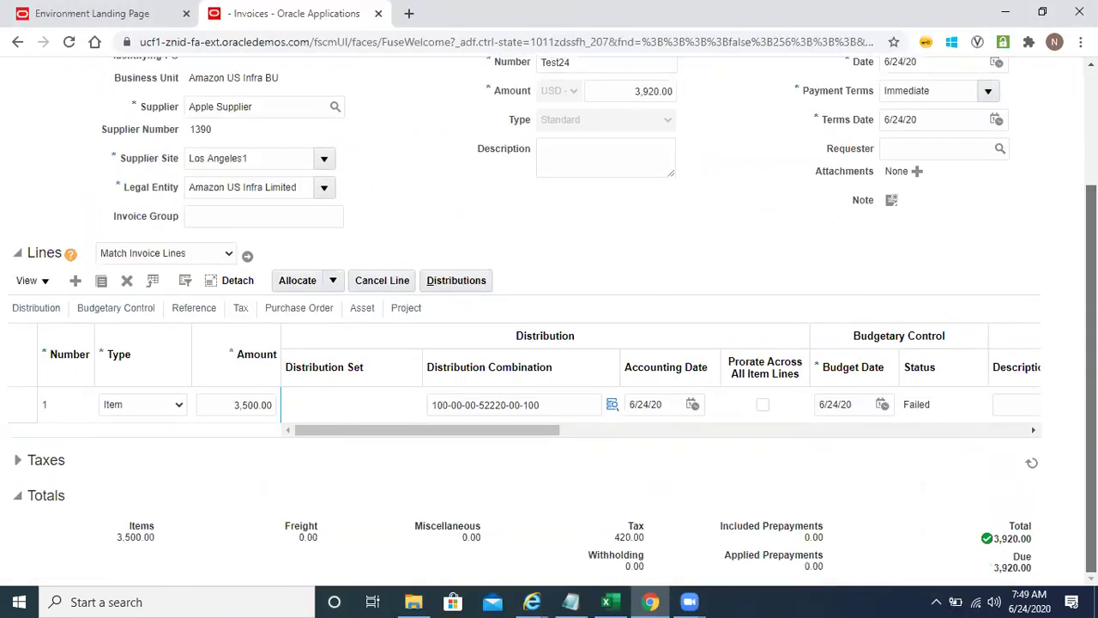
pyautogui.scroll(2, 764, 216)
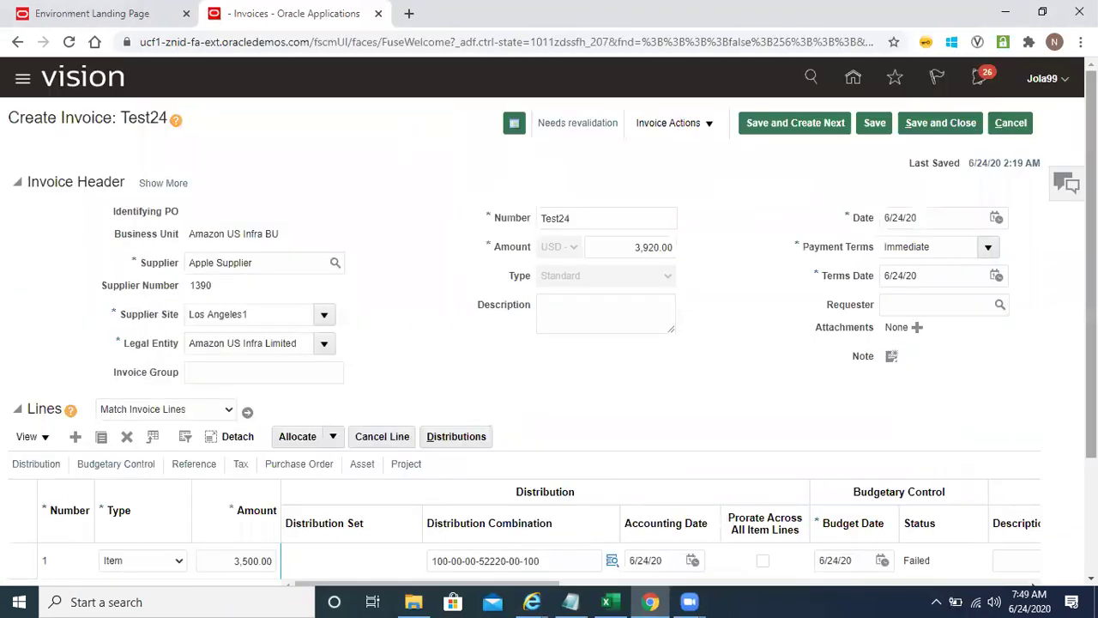
pyautogui.click(700, 123)
pyautogui.click(724, 196)
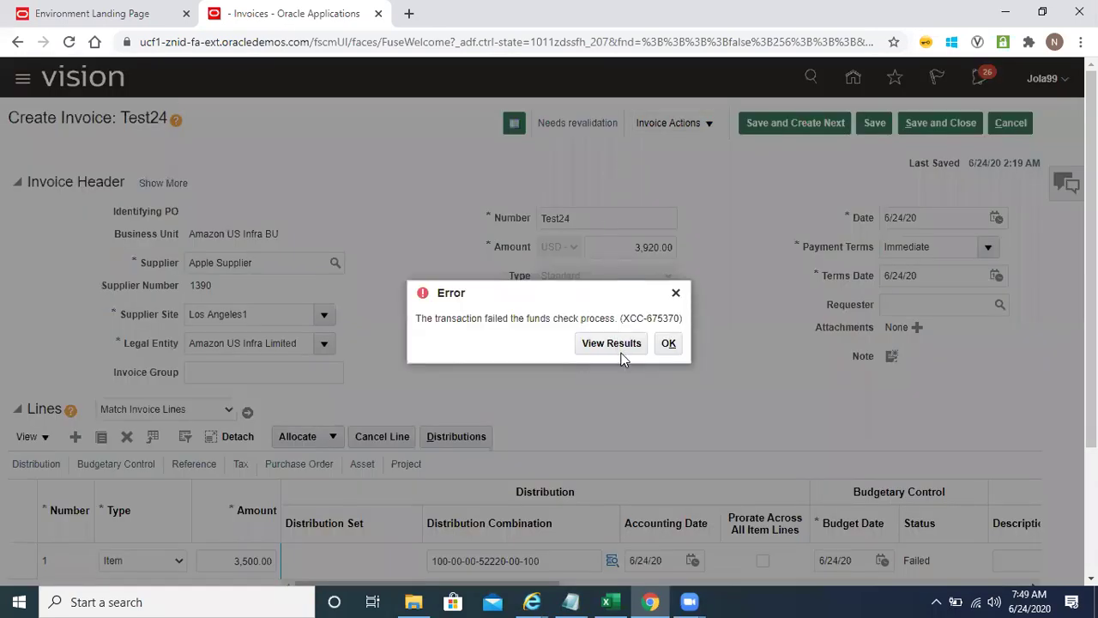
pyautogui.click(615, 347)
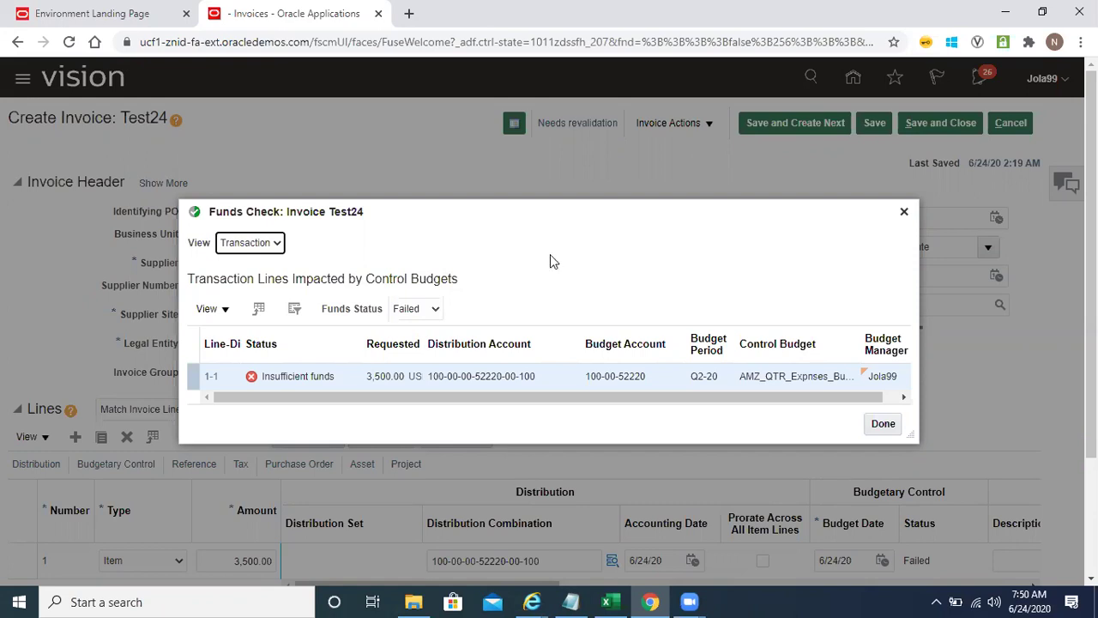
pyautogui.click(277, 243)
pyautogui.click(273, 262)
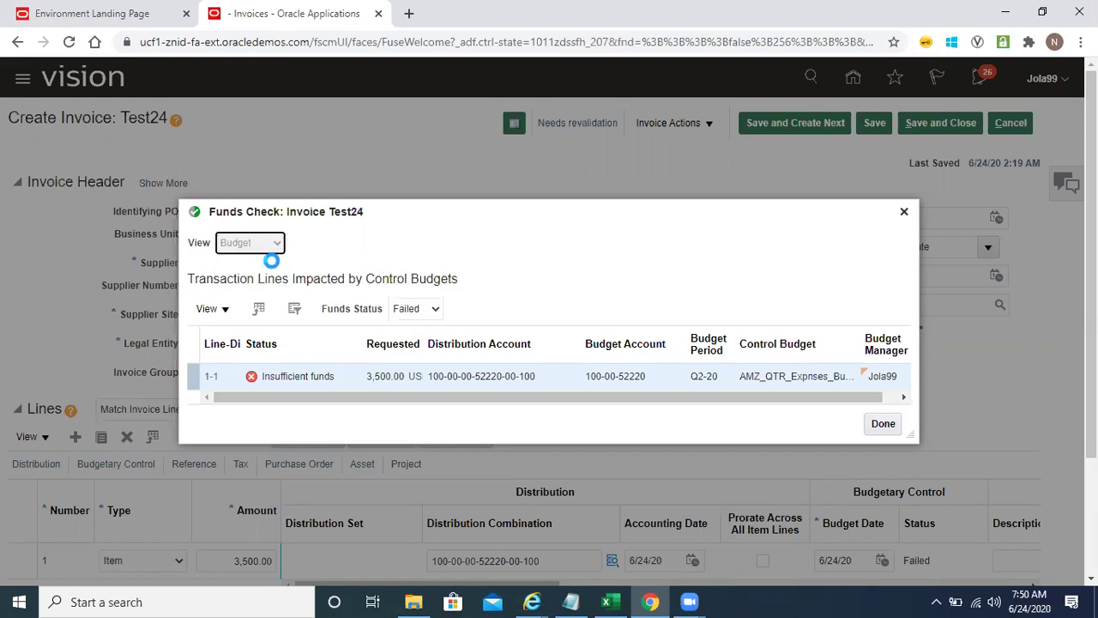
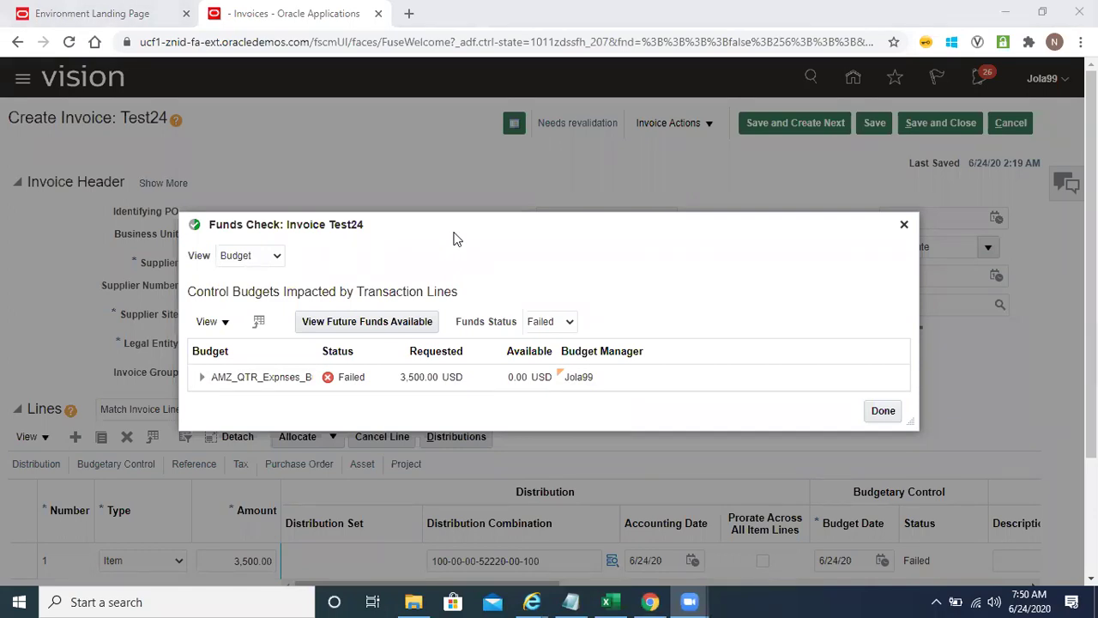
# Dismiss the funds check results and select line 1's distribution combination for editing
pyautogui.click(884, 411)
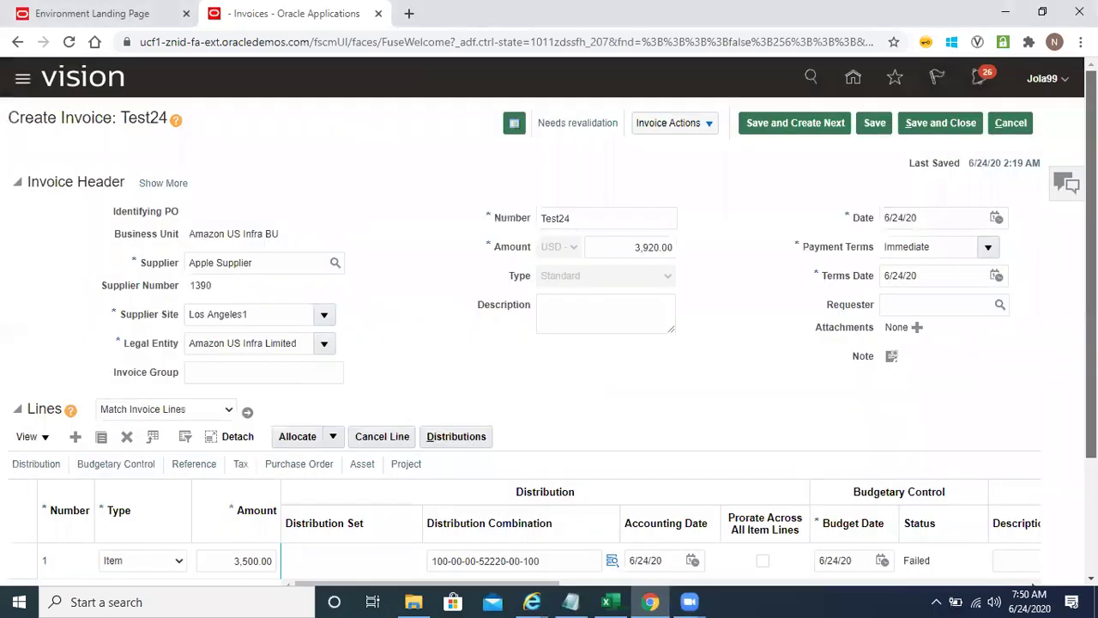
pyautogui.scroll(-2, 618, 478)
pyautogui.click(460, 448)
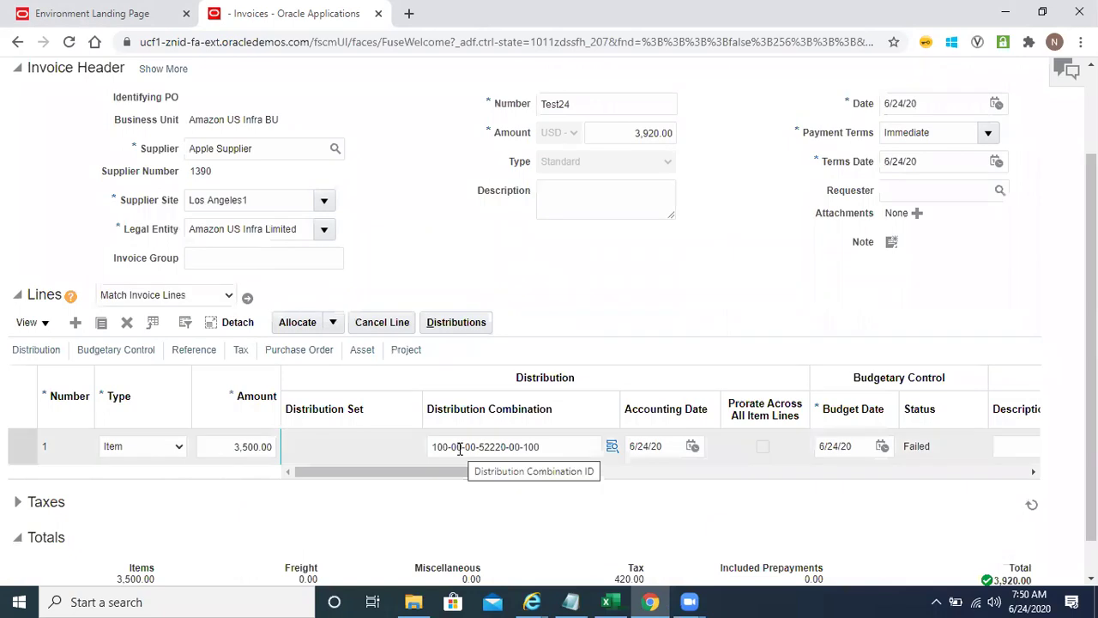
pyautogui.click(461, 447)
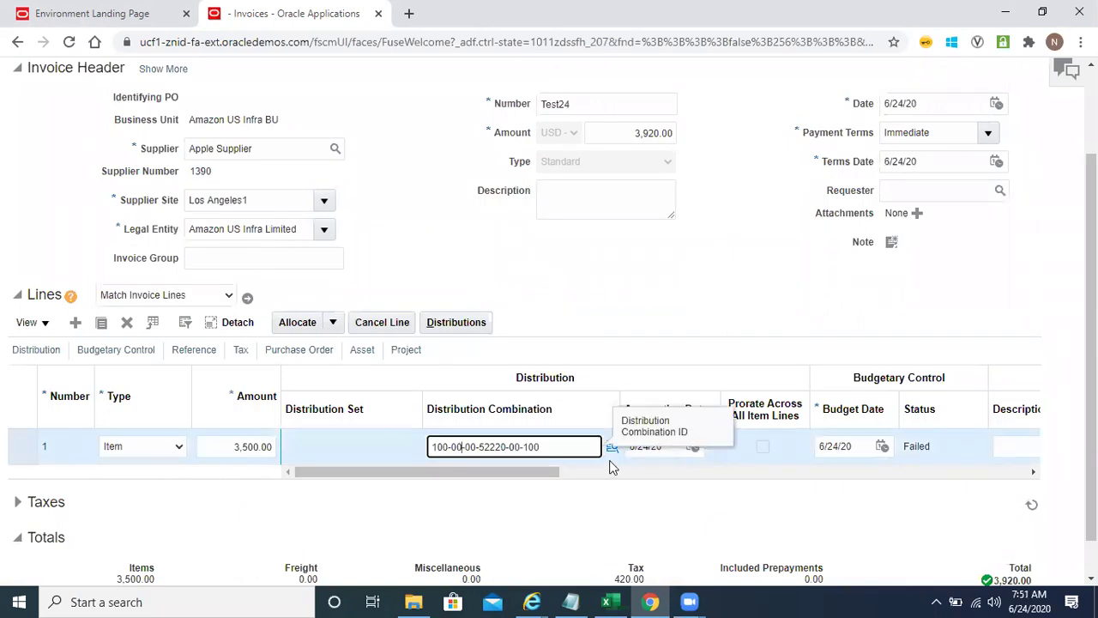
pyautogui.click(613, 448)
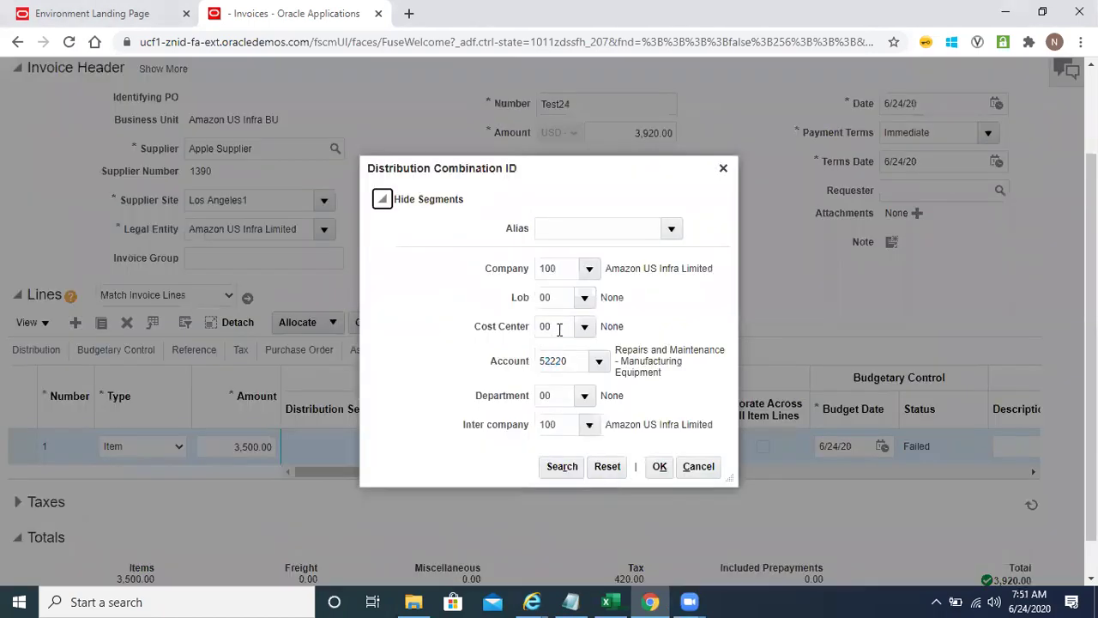
pyautogui.doubleClick(560, 330)
pyautogui.write('10')
pyautogui.press('Tab')
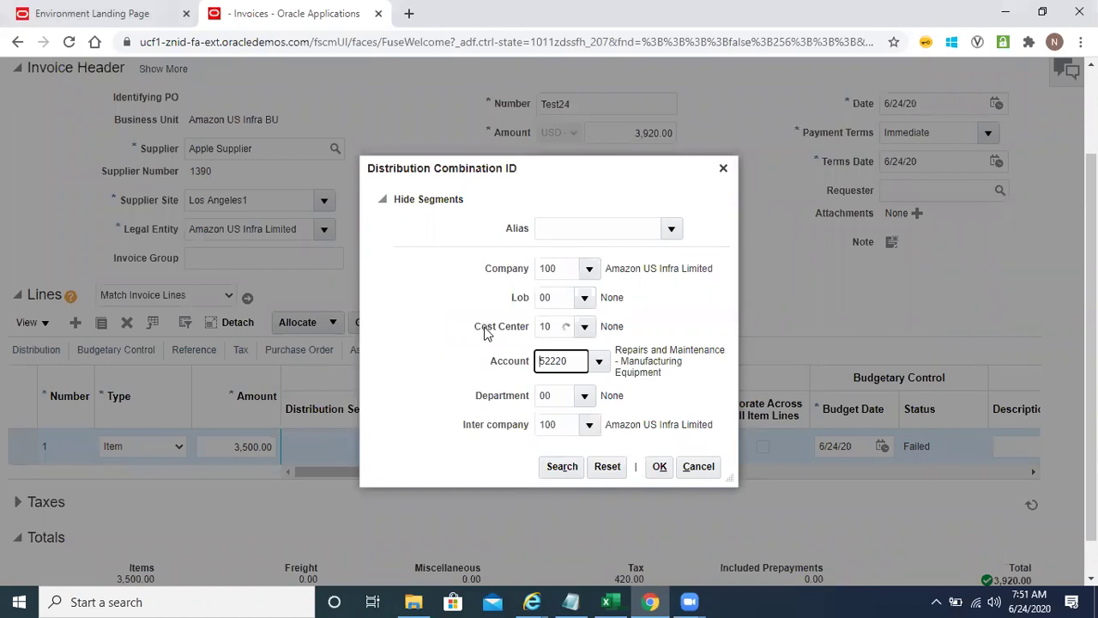
pyautogui.click(567, 330)
pyautogui.press('BackSpace')
pyautogui.write('1')
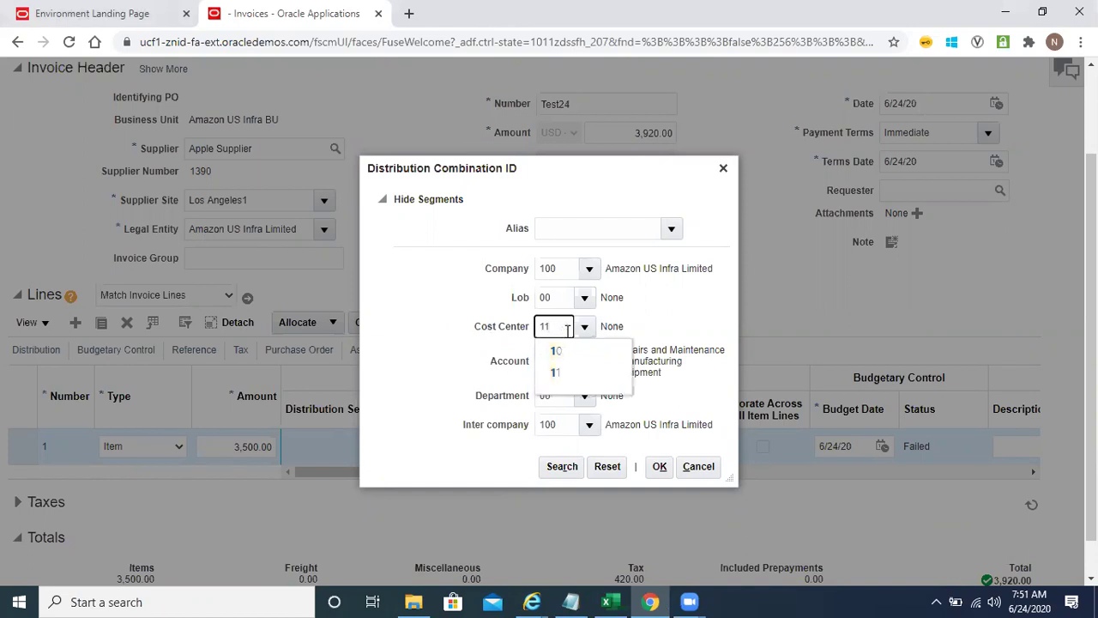
pyautogui.click(577, 372)
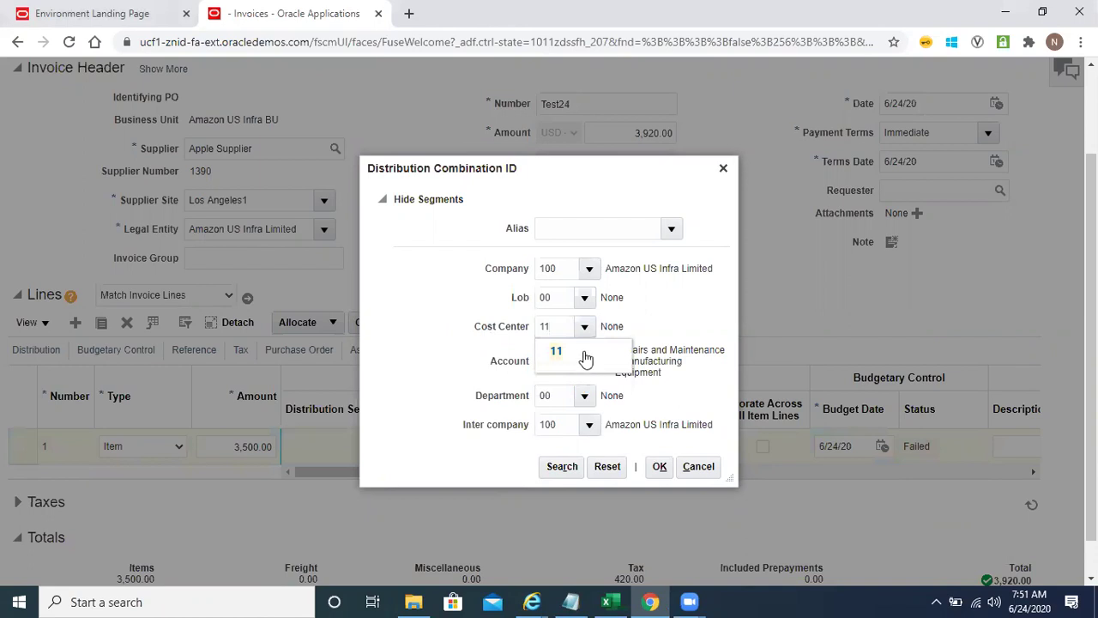
pyautogui.click(659, 468)
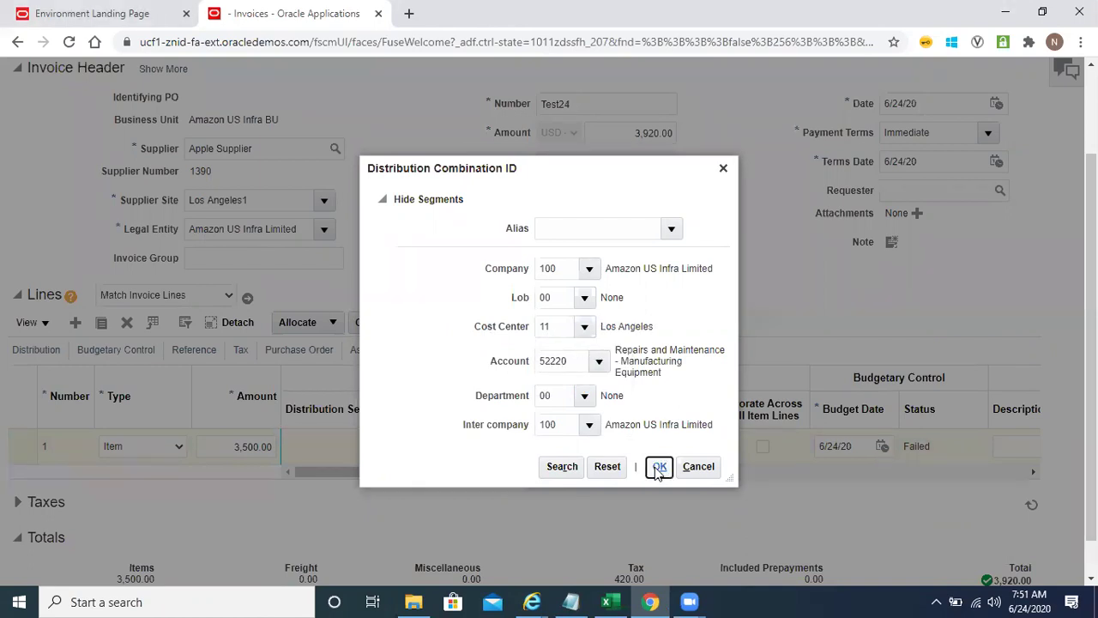
pyautogui.scroll(2, 970, 206)
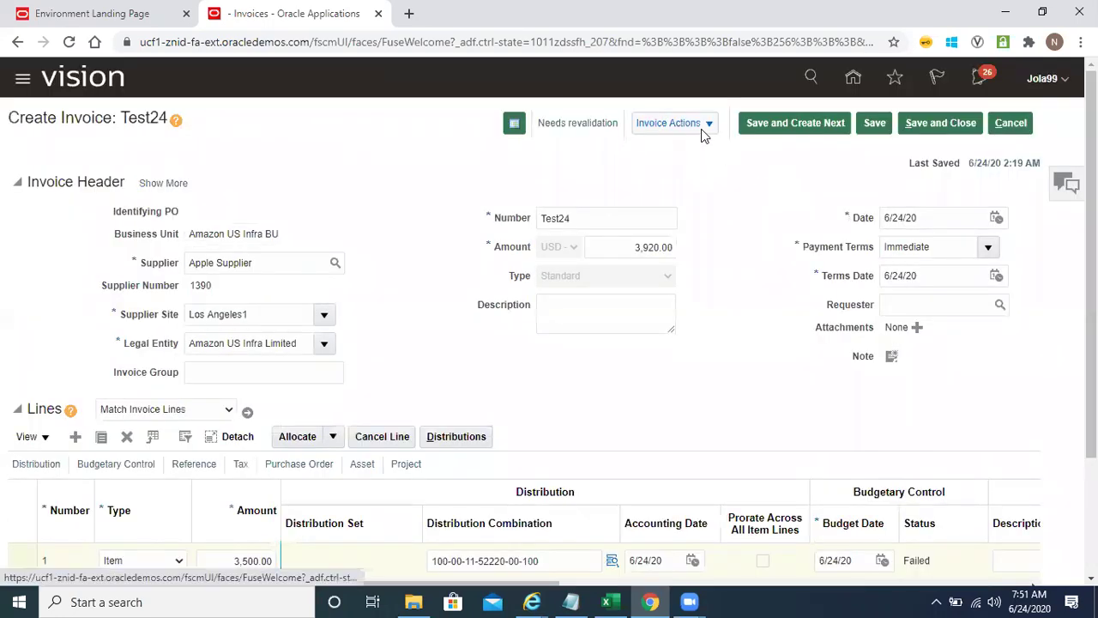
# Save invoice Test24, validate it, and run a funds check
pyautogui.click(875, 125)
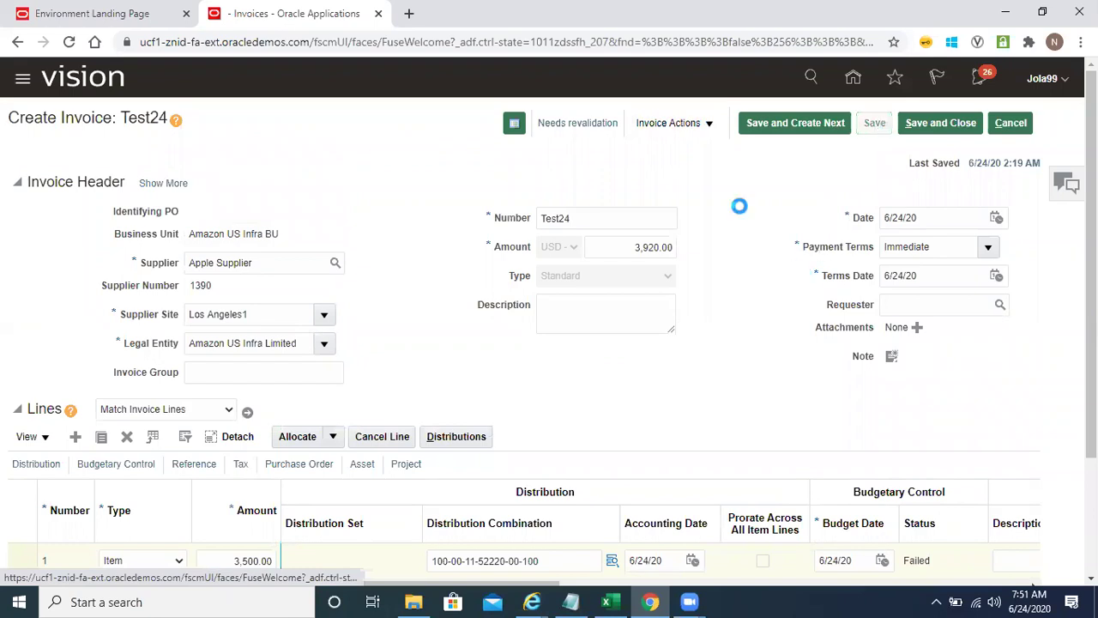
pyautogui.click(712, 127)
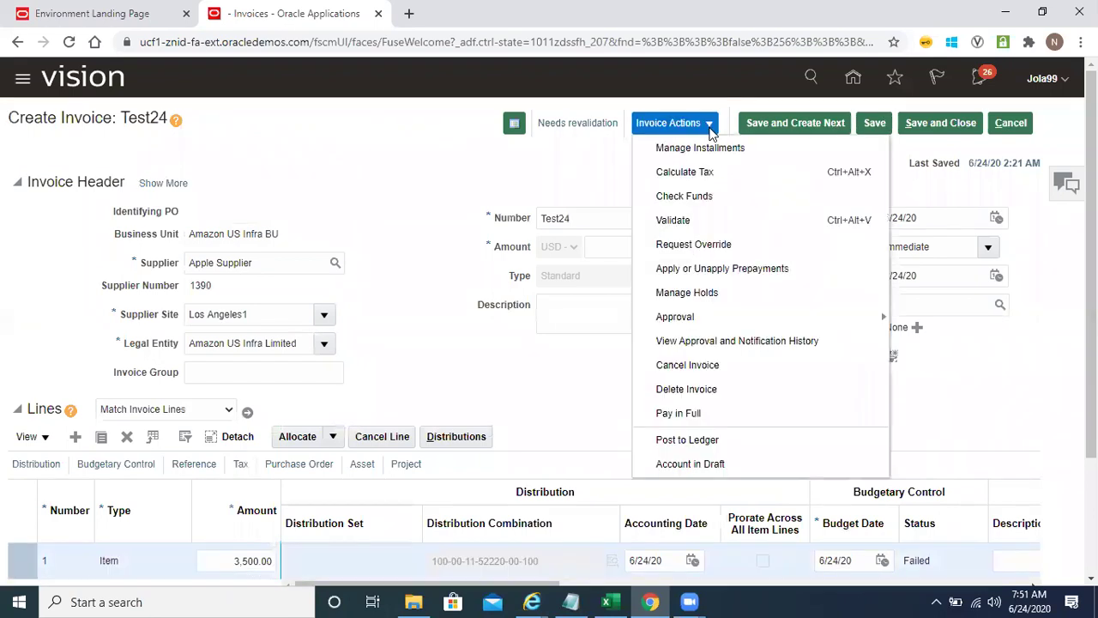
pyautogui.click(729, 219)
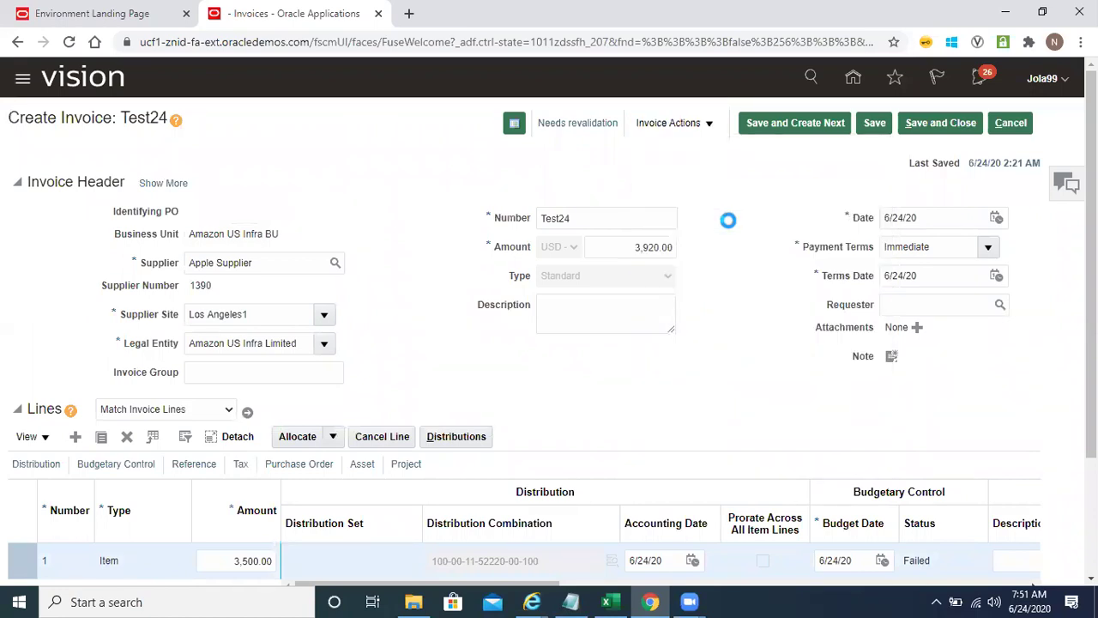
pyautogui.click(707, 127)
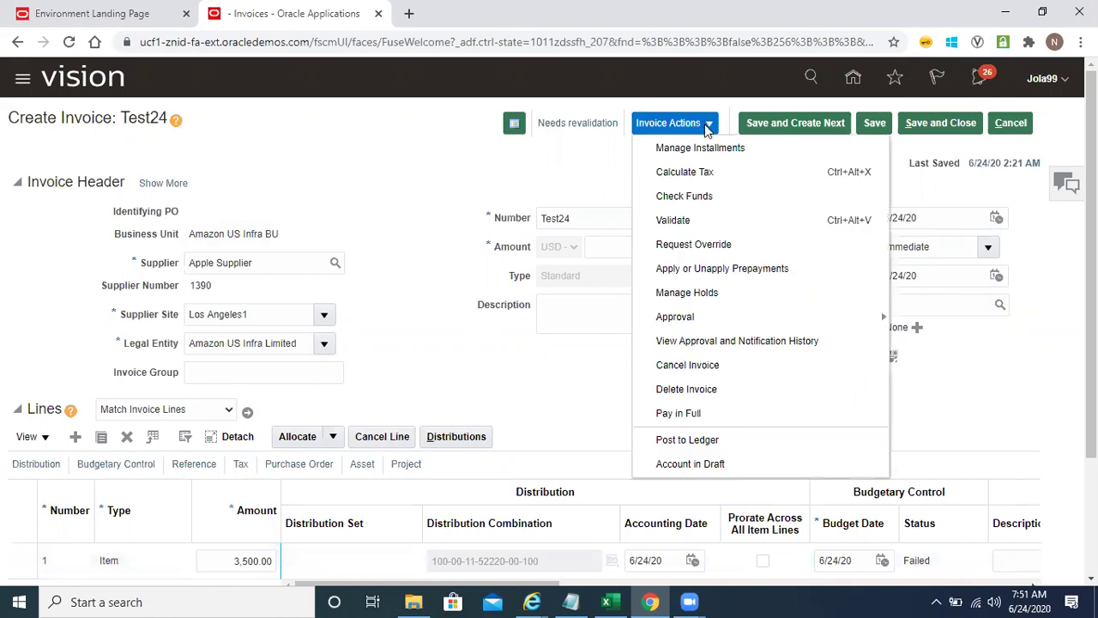
pyautogui.click(712, 196)
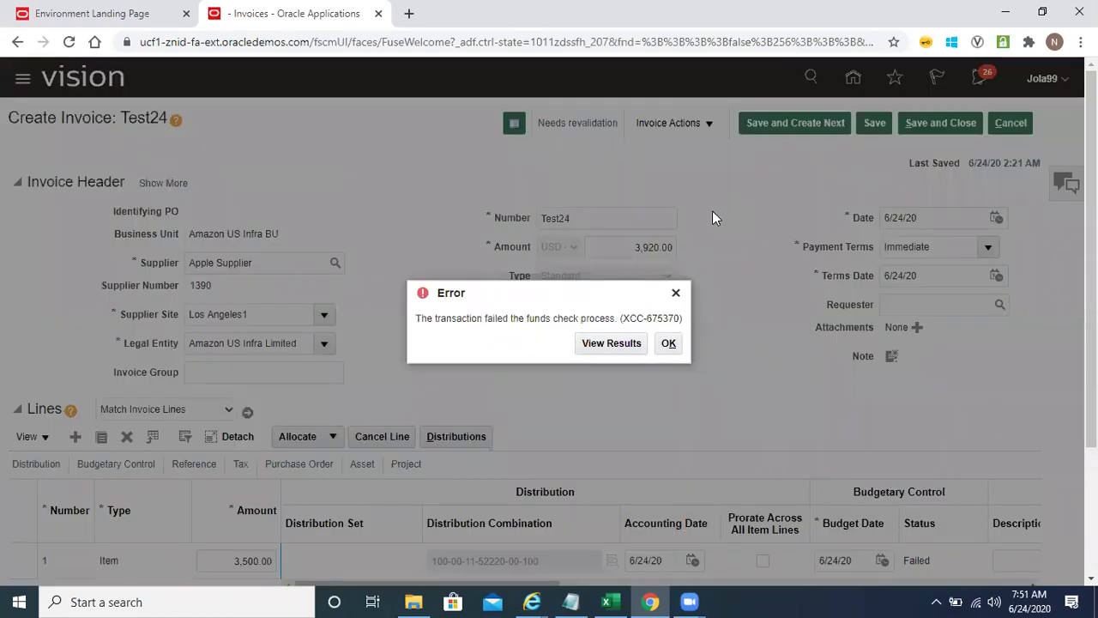
# Review the detailed funds check showing line 1 failed for insufficient funds, then dismiss it
pyautogui.click(623, 352)
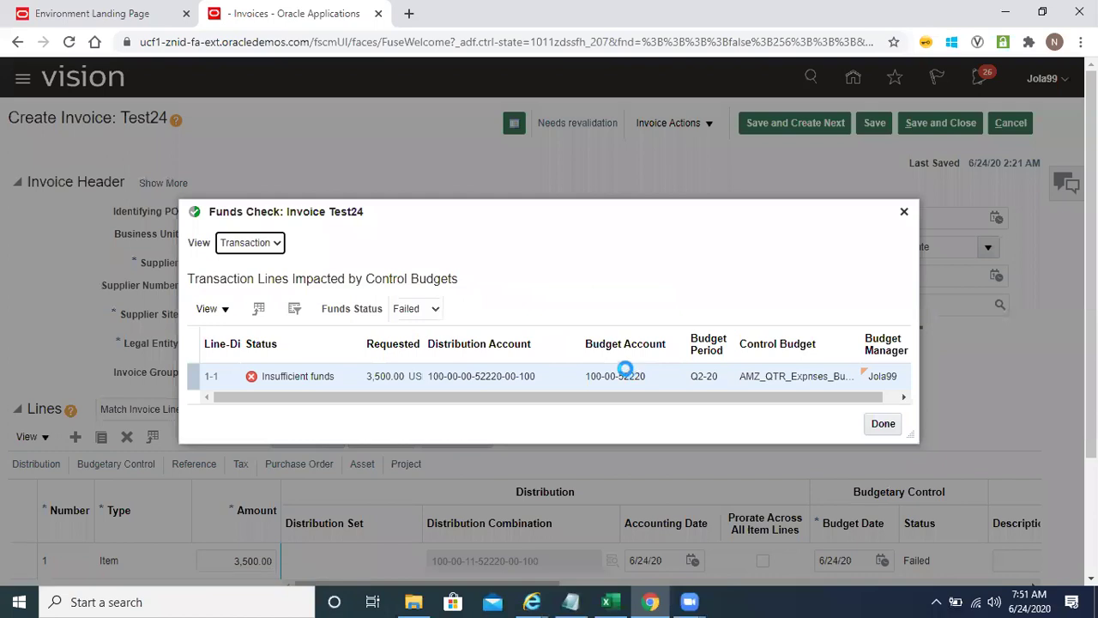
pyautogui.moveTo(630, 374)
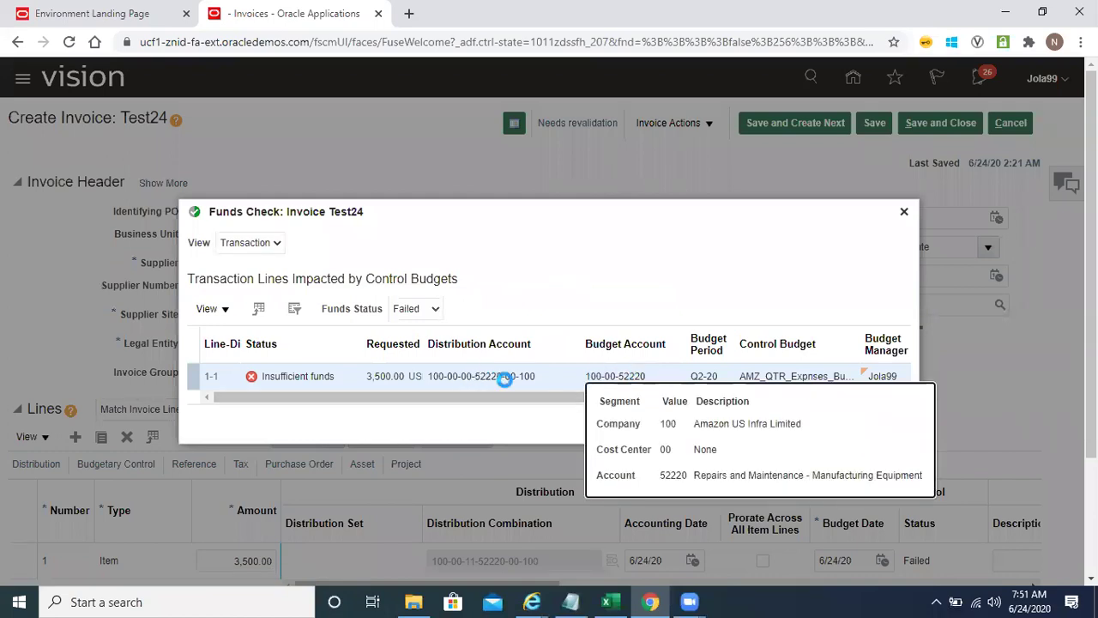
pyautogui.moveTo(503, 375)
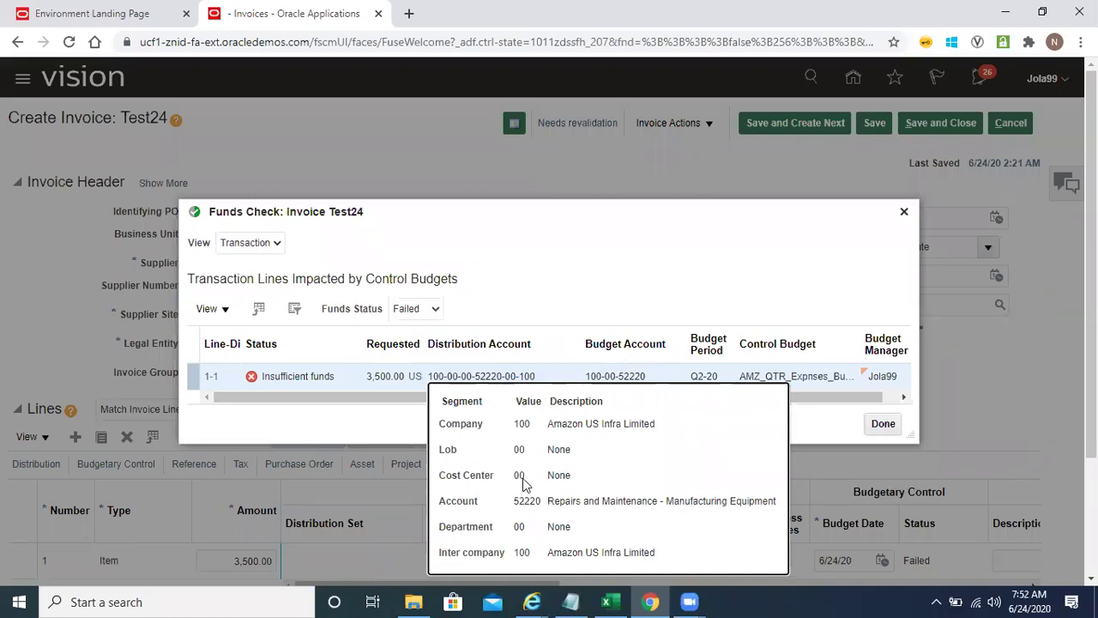
pyautogui.click(891, 427)
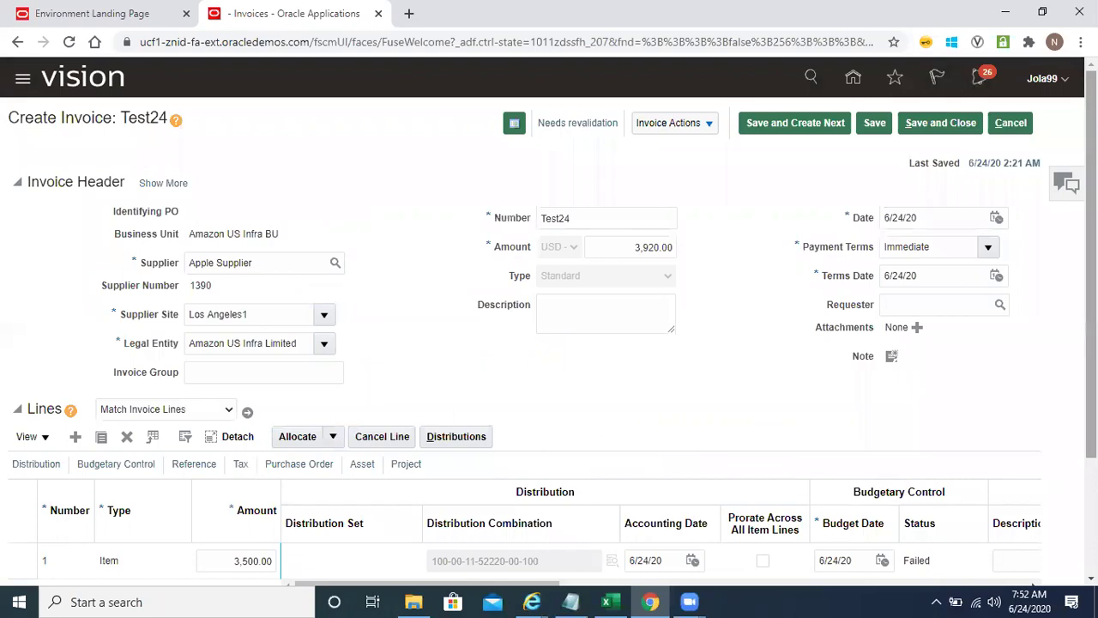
pyautogui.scroll(-2, 549, 344)
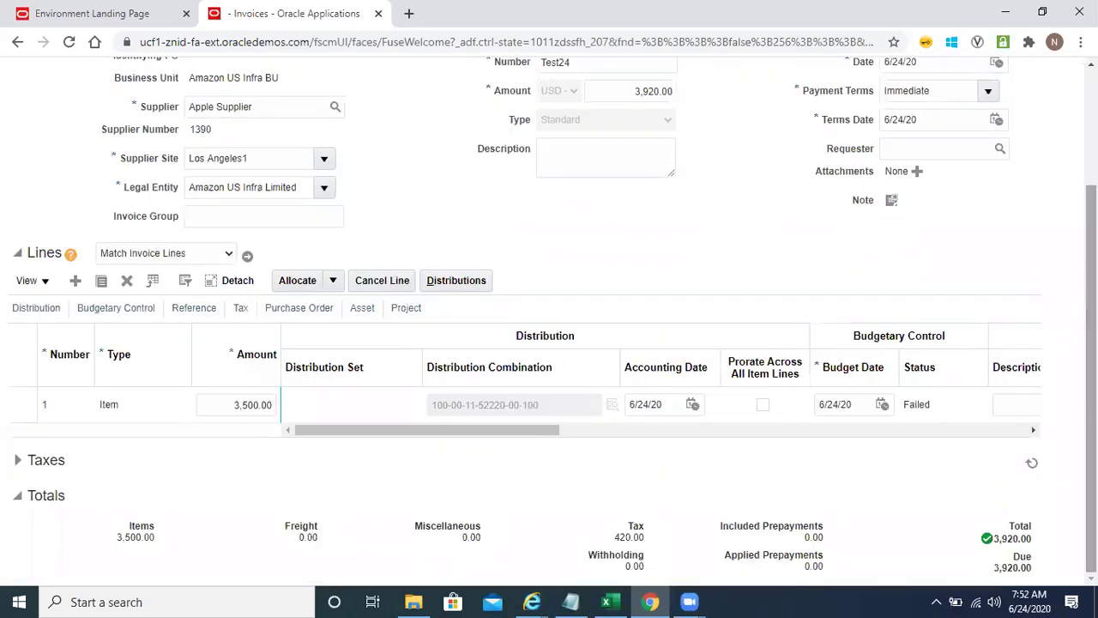
pyautogui.click(459, 282)
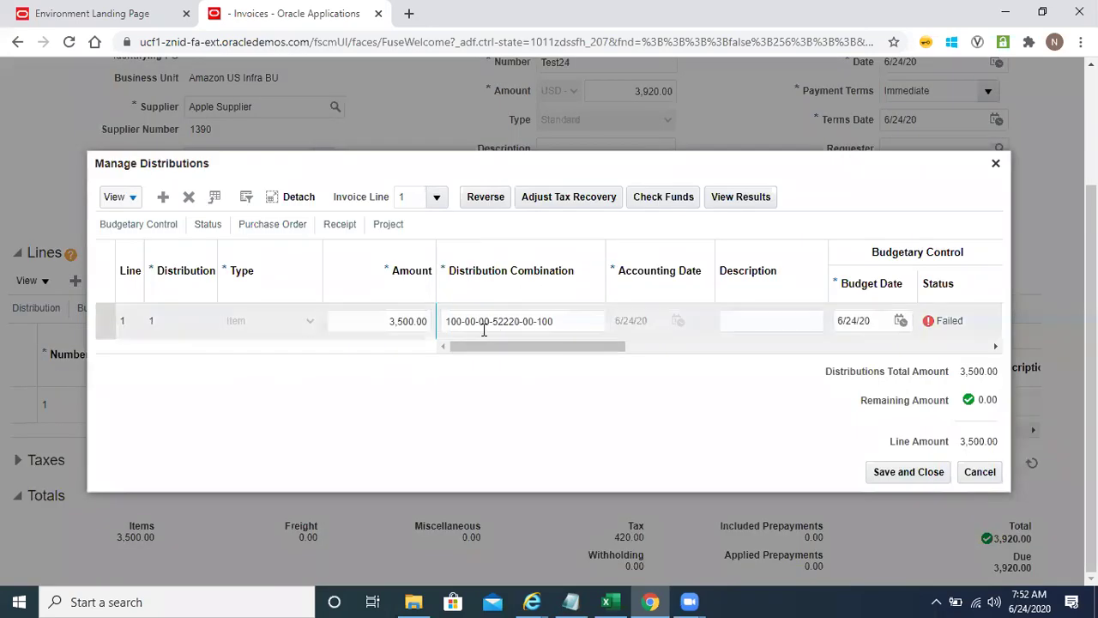
pyautogui.click(489, 321)
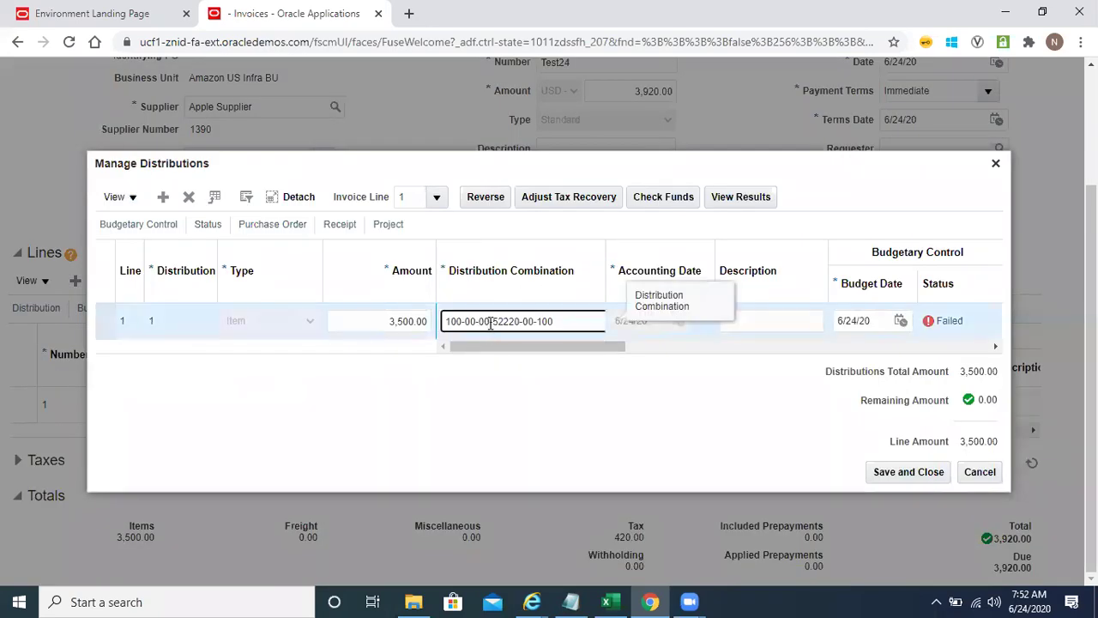
pyautogui.press('BackSpace')
pyautogui.press('BackSpace')
pyautogui.write('11')
pyautogui.press('Tab')
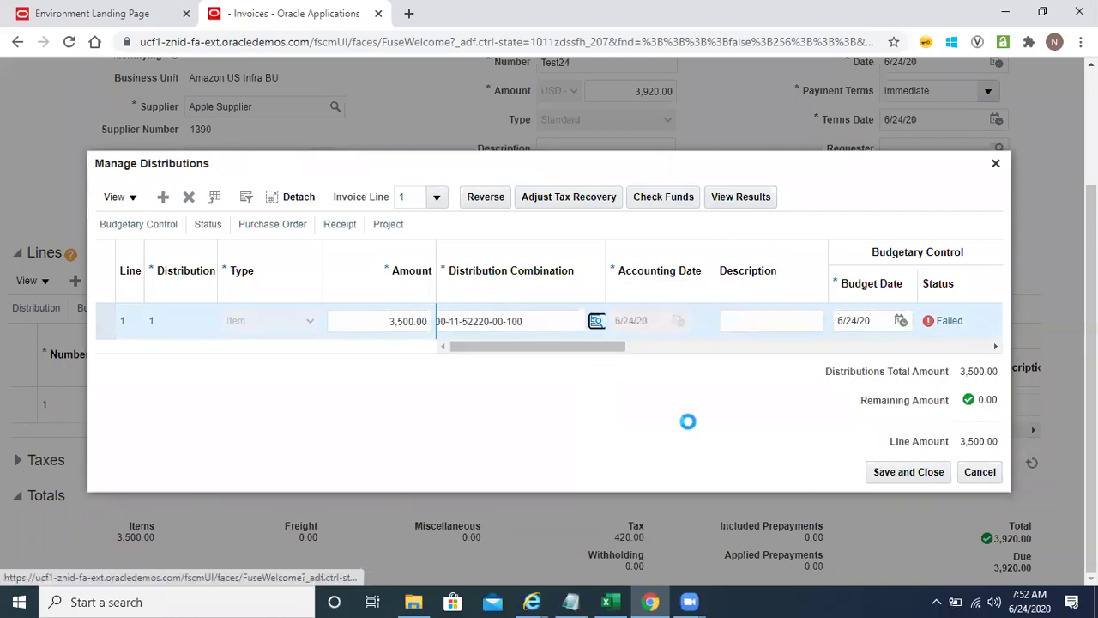
pyautogui.click(928, 484)
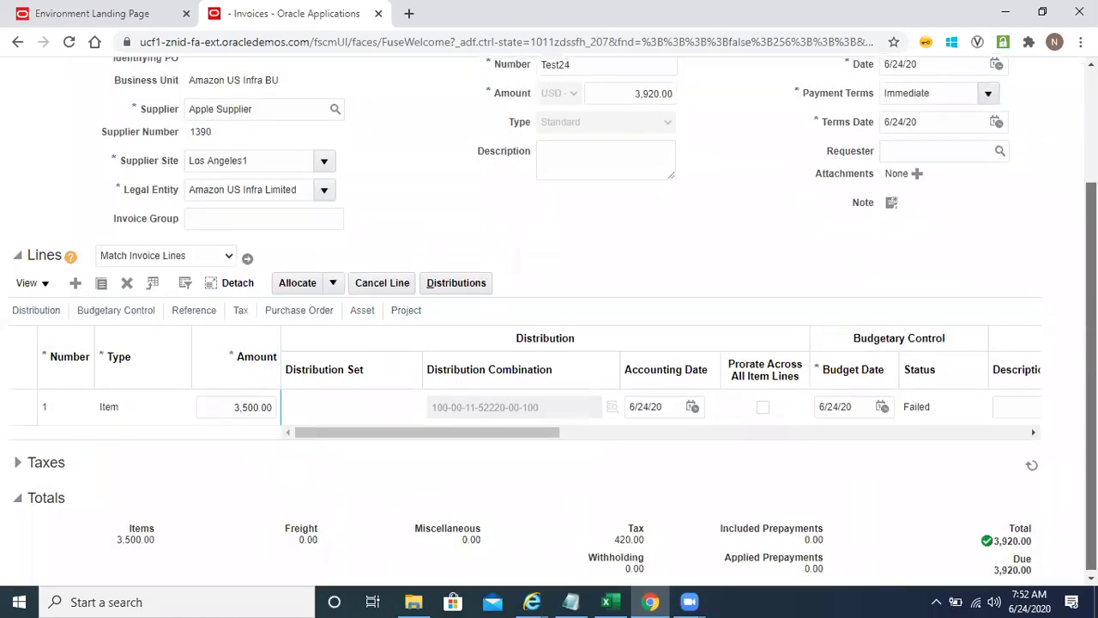
# Validate invoice Test24 and run Check Funds so line 1 shows Reserved
pyautogui.scroll(2, 772, 246)
pyautogui.click(717, 127)
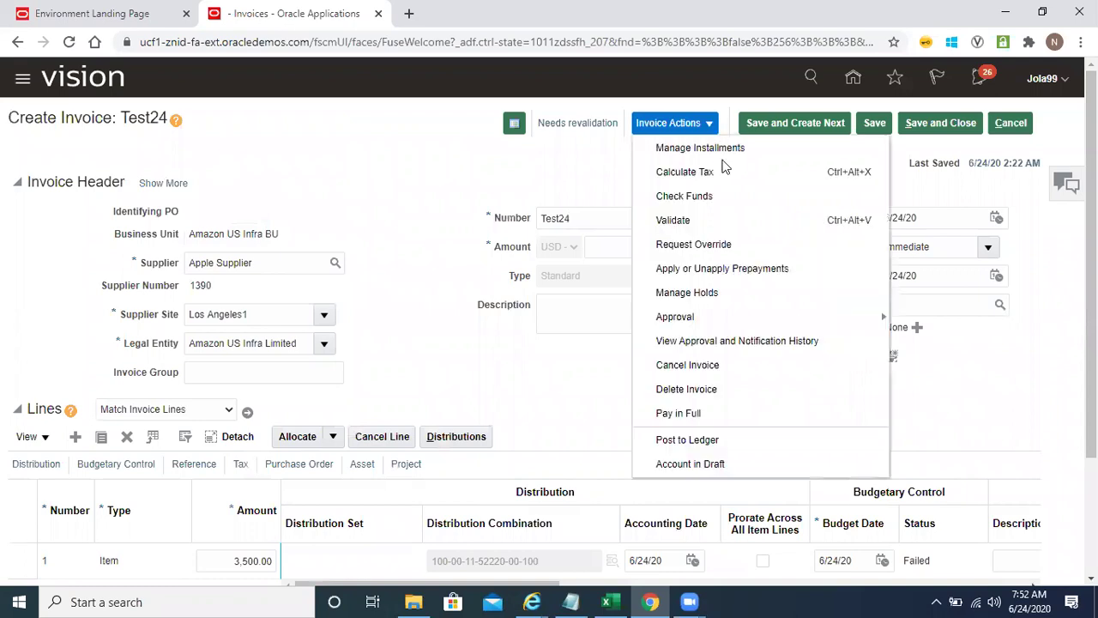
pyautogui.click(740, 220)
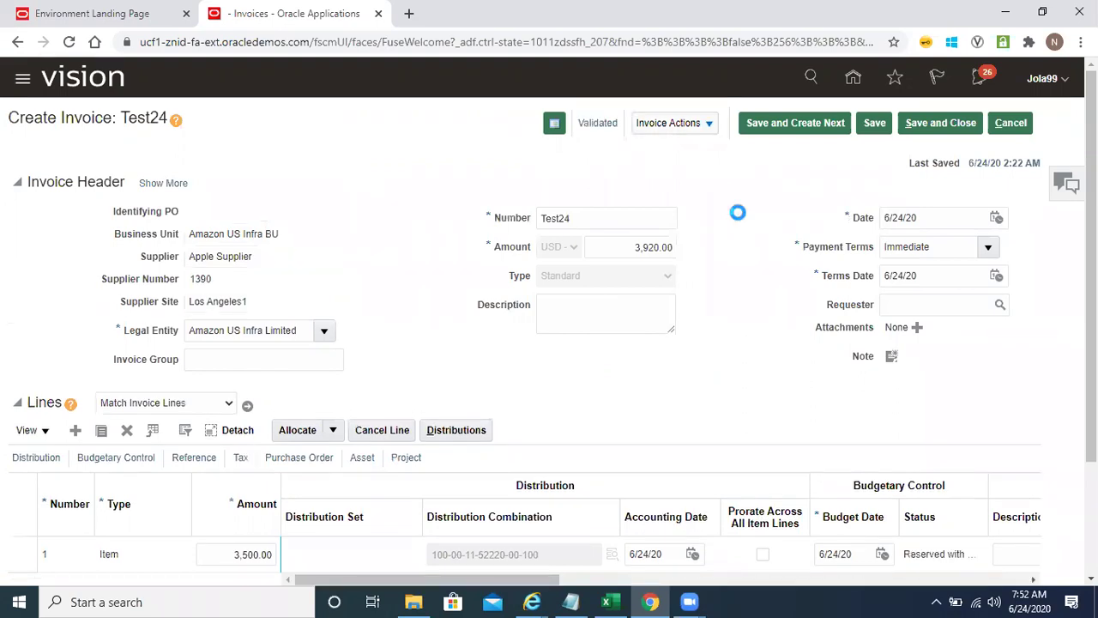
pyautogui.click(708, 125)
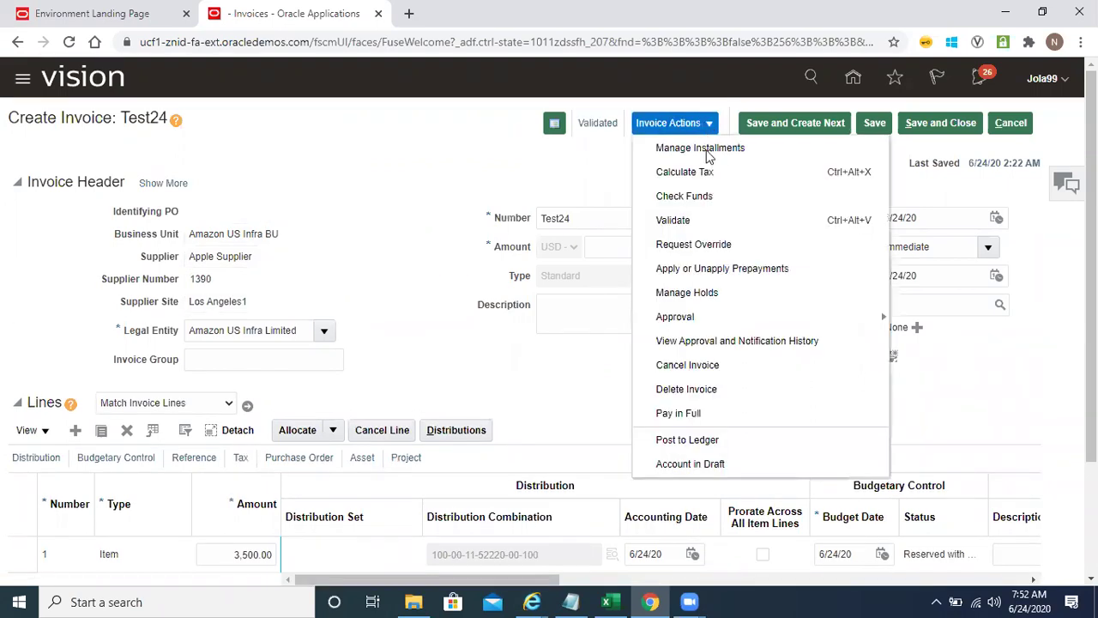
pyautogui.click(724, 198)
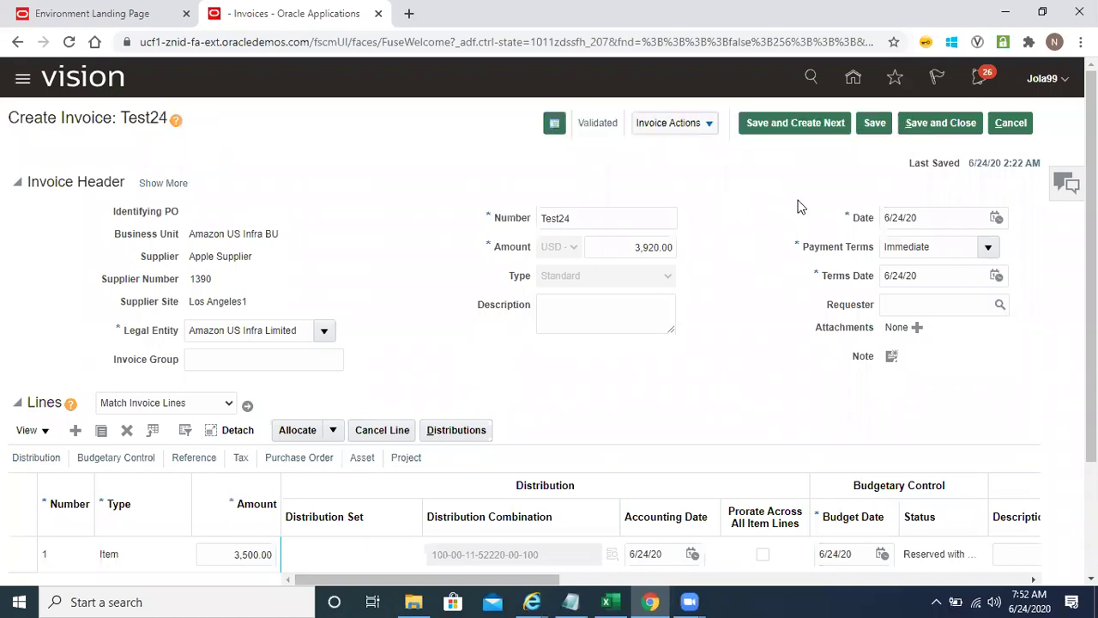
pyautogui.click(600, 133)
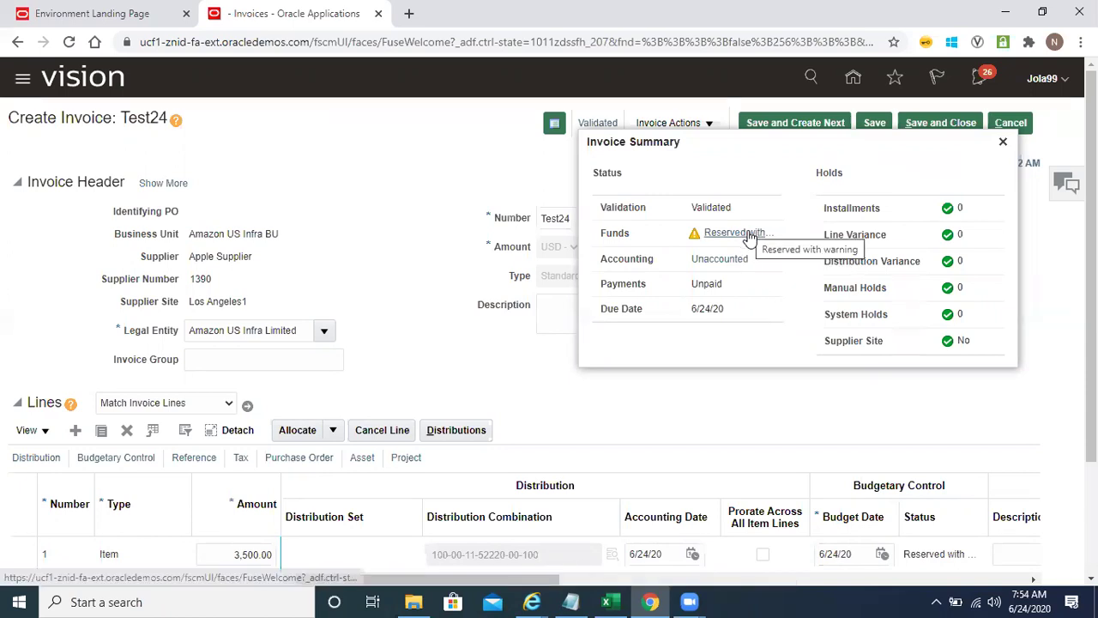
pyautogui.click(1003, 142)
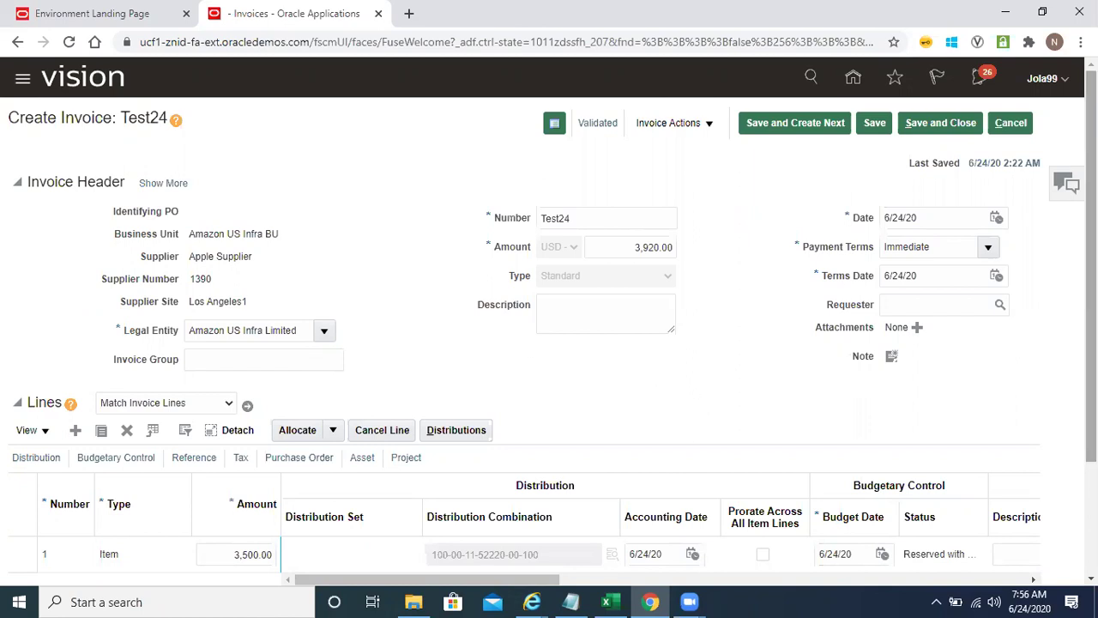
pyautogui.scroll(-2, 1092, 266)
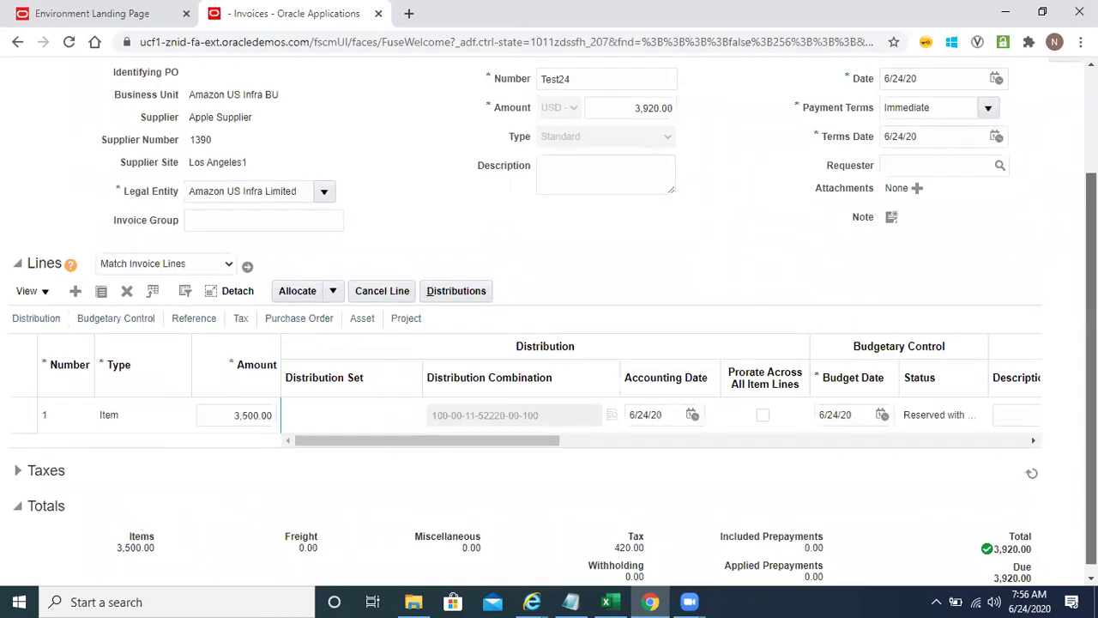
pyautogui.scroll(-1, 550, 320)
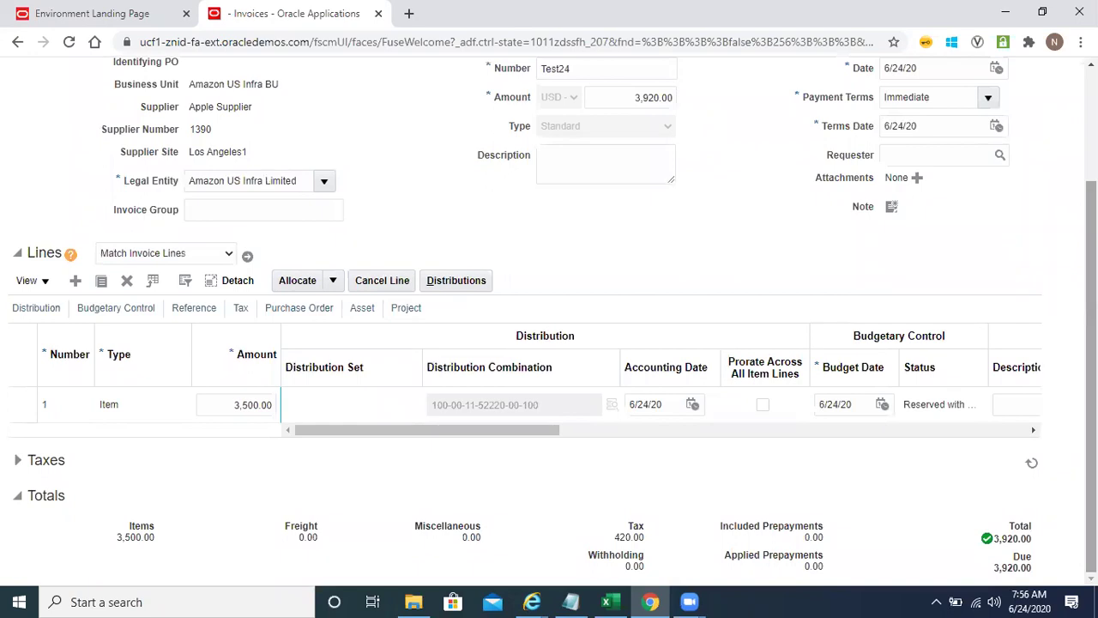
pyautogui.scroll(2, 1092, 343)
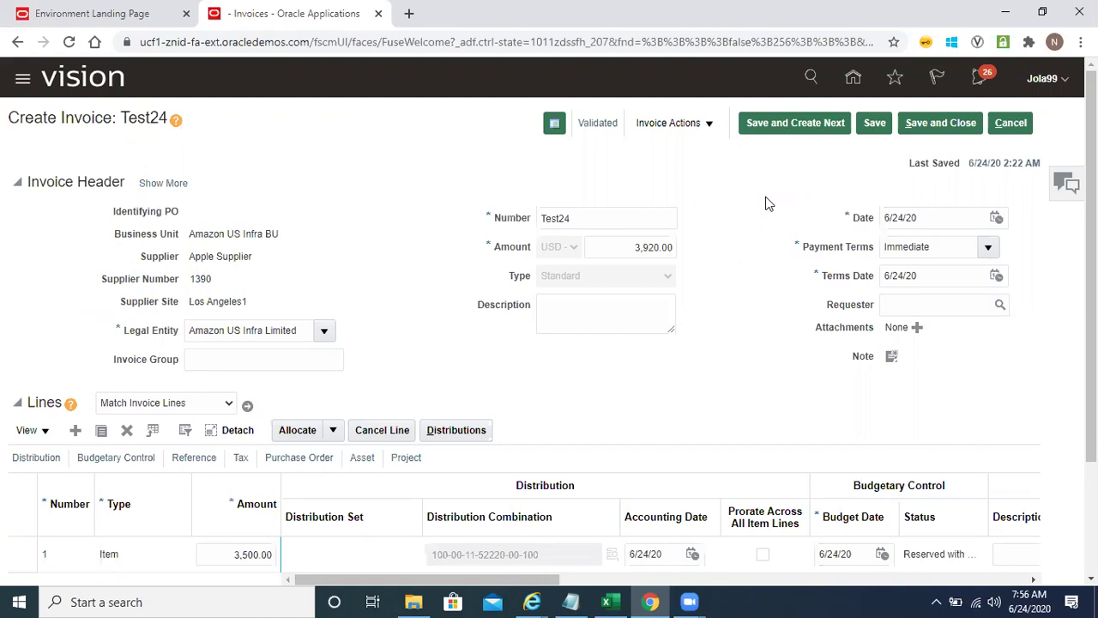
pyautogui.click(636, 247)
pyautogui.moveTo(636, 247); pyautogui.dragTo(711, 259)
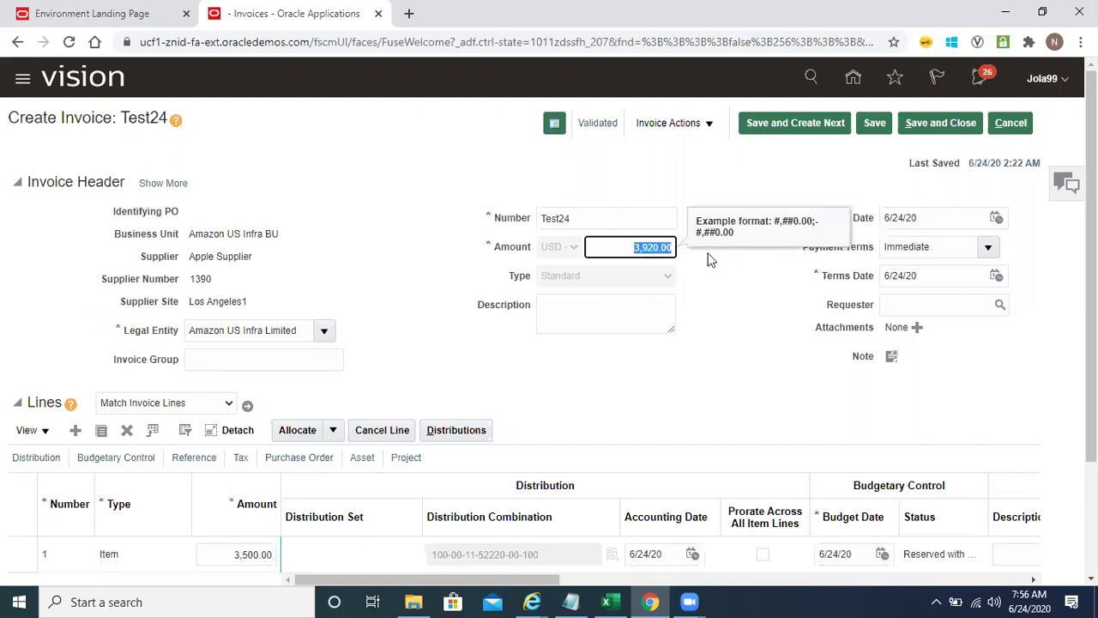